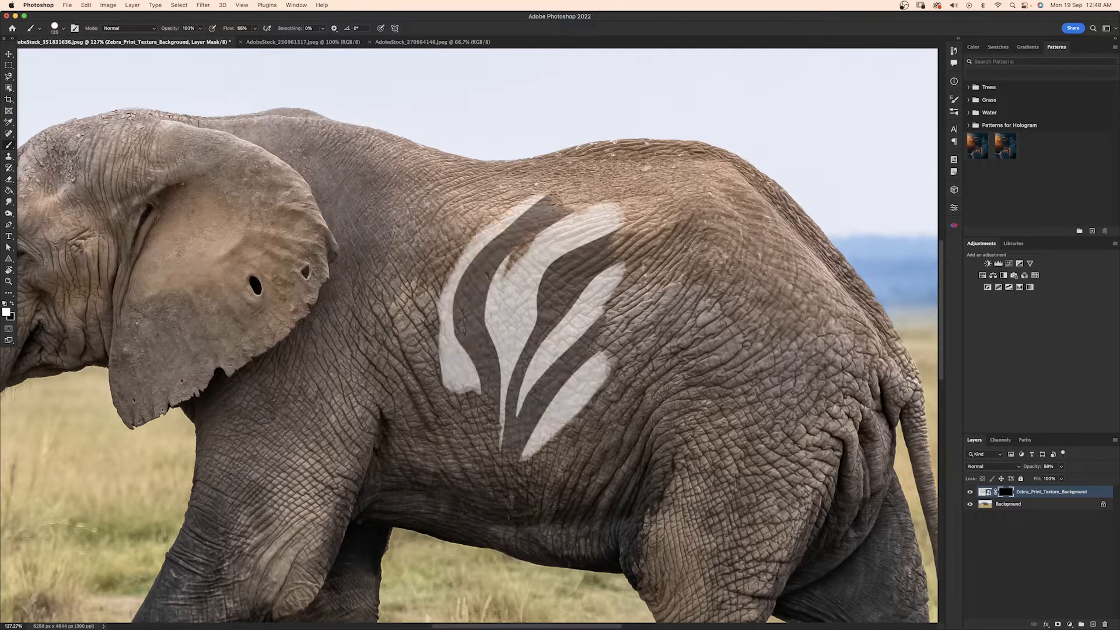
Step: Paint white on the zebra texture layer's mask to reveal stripes across the elephant's torso, back and rump
mouse_move(630, 186)
left_mouse_down()
mouse_move(397, 245)
mouse_move(653, 158)
mouse_move(798, 280)
mouse_move(700, 461)
left_mouse_up()
mouse_move(659, 495)
left_mouse_down()
mouse_move(583, 531)
mouse_move(502, 467)
mouse_move(432, 385)
mouse_move(408, 207)
mouse_move(349, 292)
mouse_move(388, 461)
mouse_move(466, 519)
mouse_move(531, 527)
left_mouse_up()
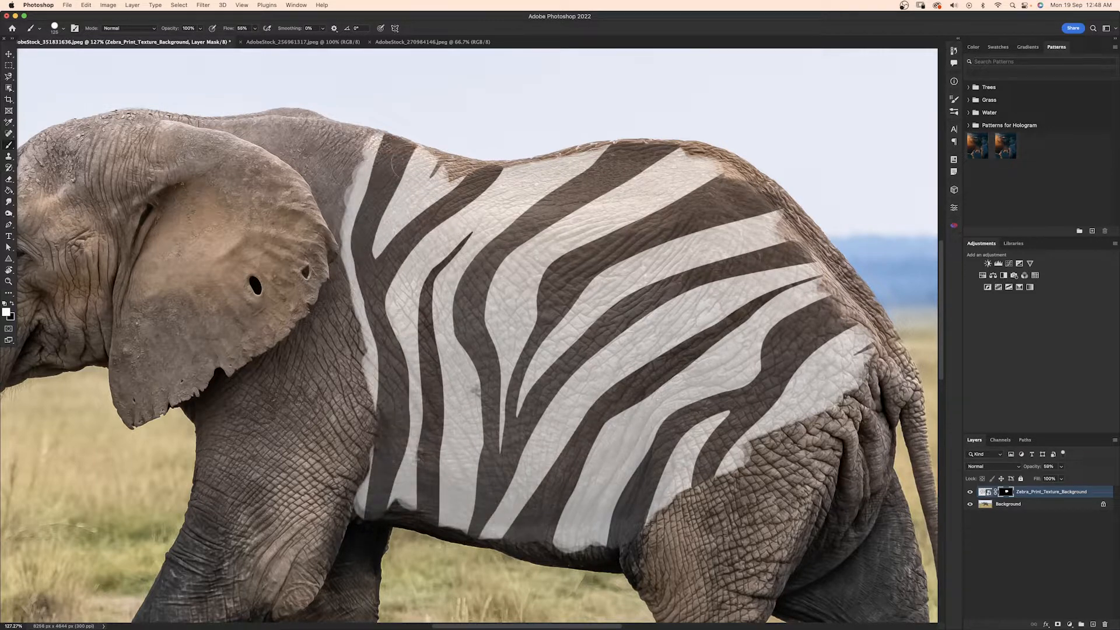
mouse_move(723, 169)
left_mouse_down()
mouse_move(863, 297)
mouse_move(927, 403)
left_mouse_up()
mouse_move(763, 151)
left_mouse_down()
mouse_move(443, 149)
mouse_move(291, 111)
left_mouse_up()
Step: With the zebra texture hidden, select the whole elephant on the Background layer using Object Selection and copy it to a new layer
left_click(970, 491)
left_click(1008, 504)
left_click(8, 88)
scroll(474, 341, "down", 5)
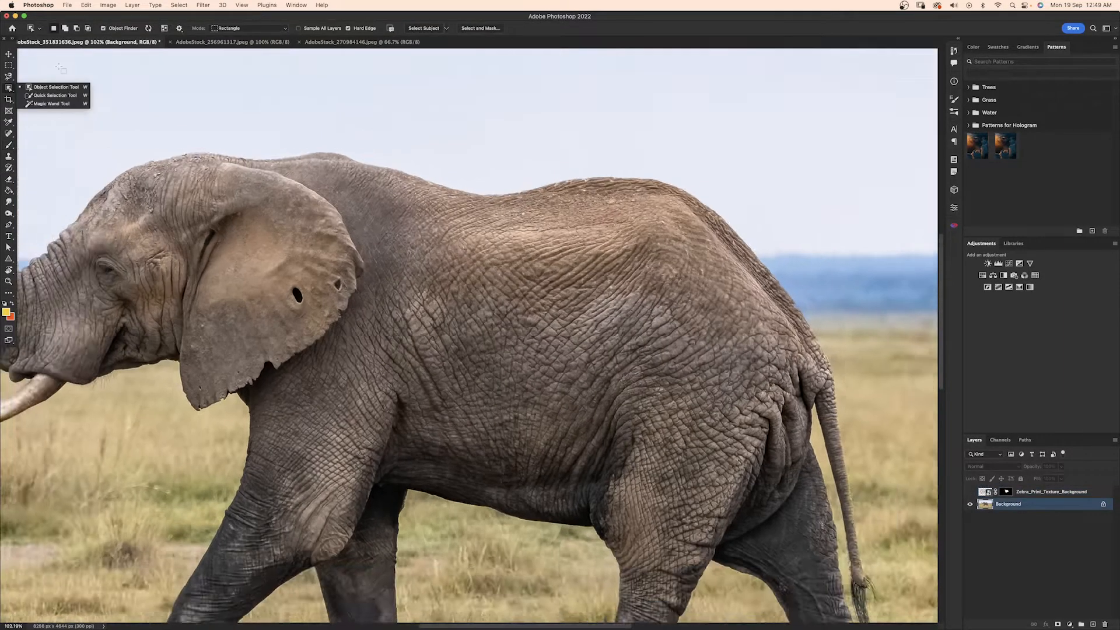
left_click_drag(32, 144, 807, 625)
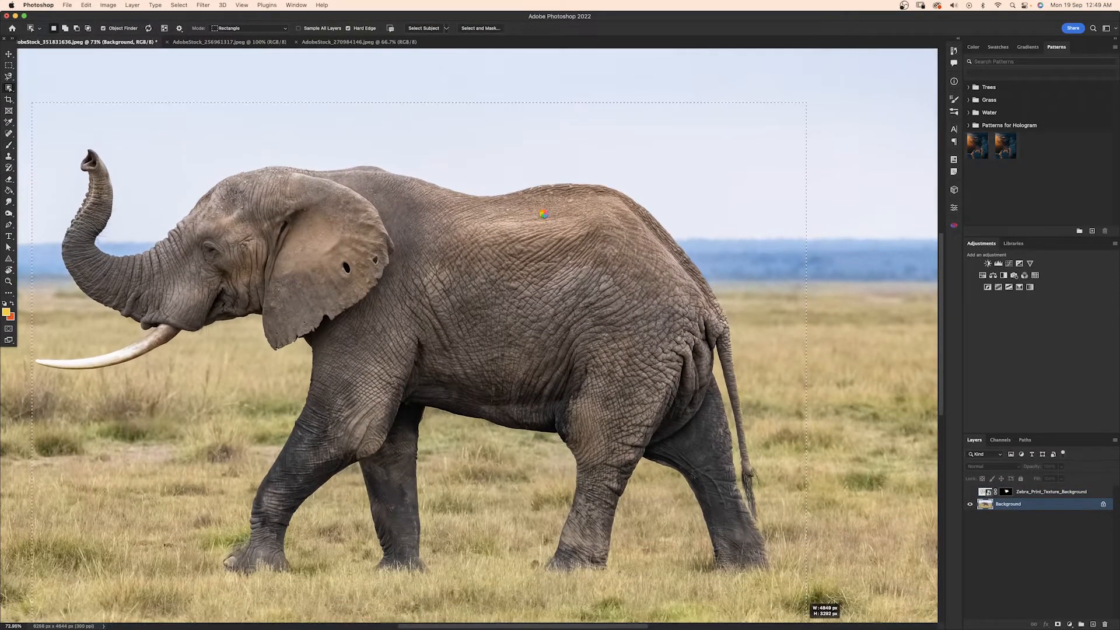
key("super+j")
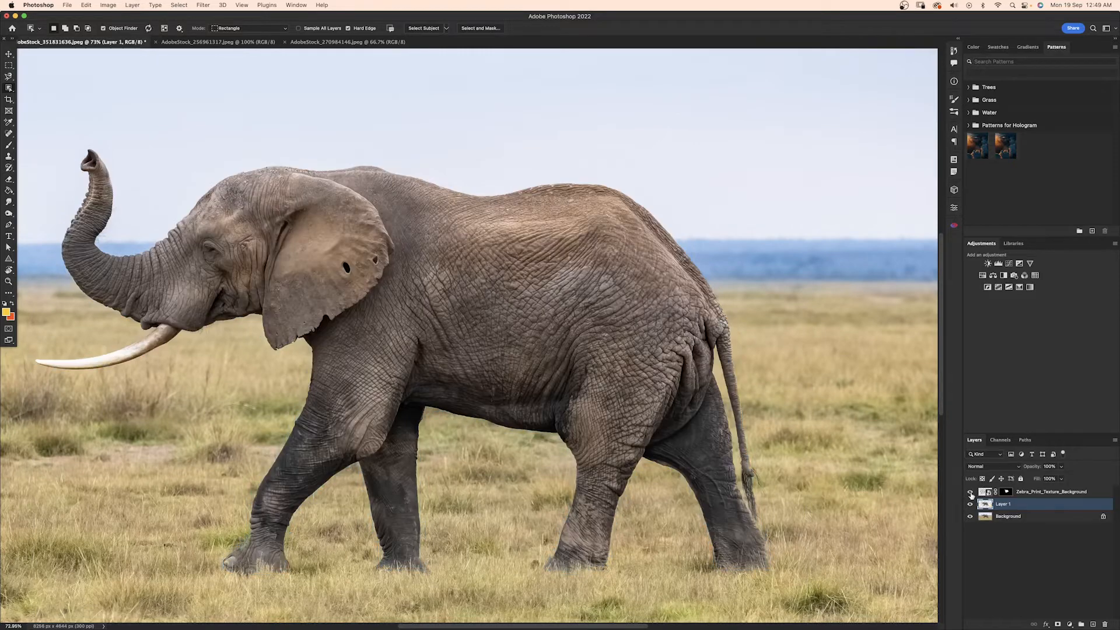
Step: Show the zebra texture layer again and load Layer 1's elephant outline as a selection for brushing
left_click(970, 492)
left_click(985, 504, "super")
scroll(515, 134, "up", 5)
key("b")
left_click_drag(335, 116, 270, 116)
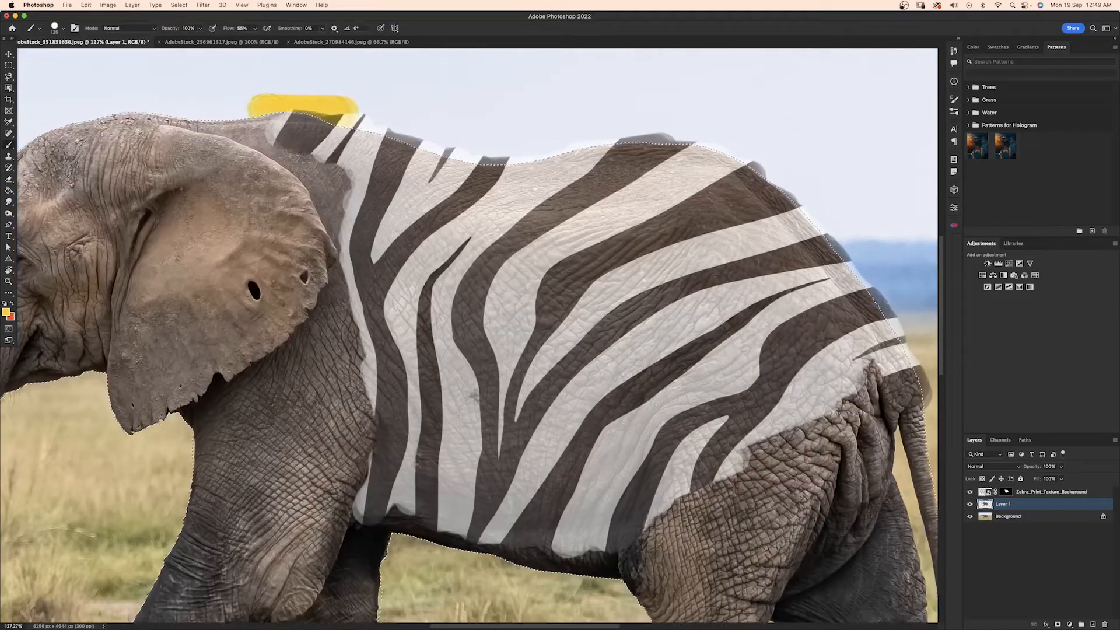
key("super+z")
Step: Paint on the zebra layer's mask along the back and rump to hide the stripes spilling outside the elephant
left_click(1006, 492)
mouse_move(363, 118)
left_mouse_down()
mouse_move(285, 101)
mouse_move(528, 153)
mouse_move(926, 379)
left_mouse_up()
key("x")
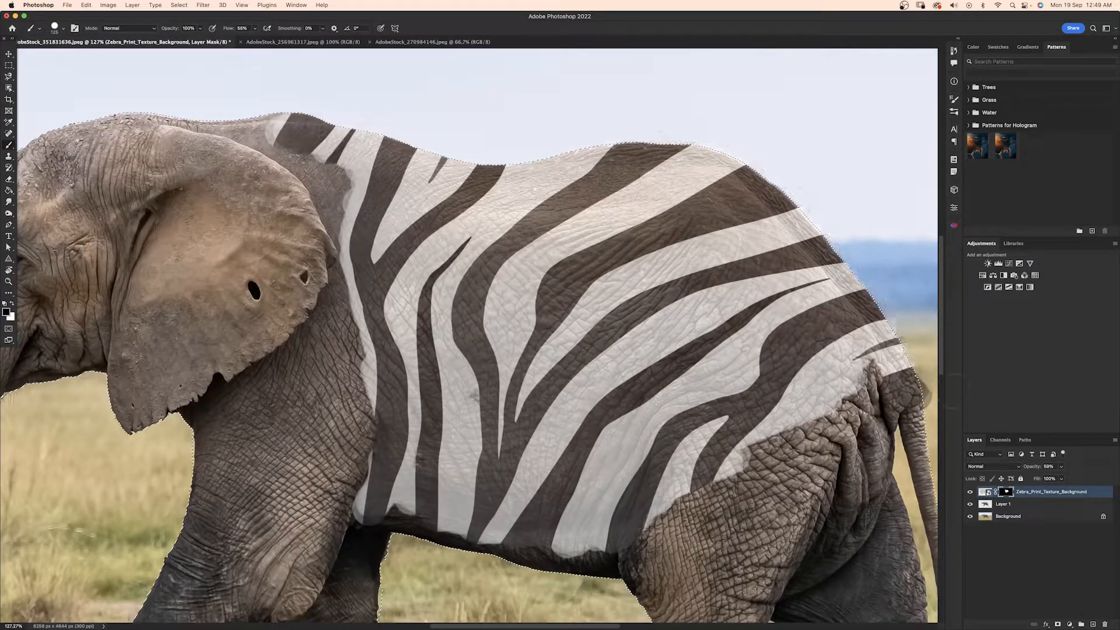
Step: Paint white on the zebra mask to extend the stripes at the top of the shoulder and down to the belly edge
right_click(348, 158)
left_click(297, 125)
mouse_move(292, 124)
left_mouse_down()
mouse_move(313, 135)
mouse_move(262, 119)
left_mouse_up()
key("x")
mouse_move(630, 567)
left_mouse_down()
mouse_move(379, 539)
mouse_move(360, 550)
mouse_move(394, 431)
left_mouse_up()
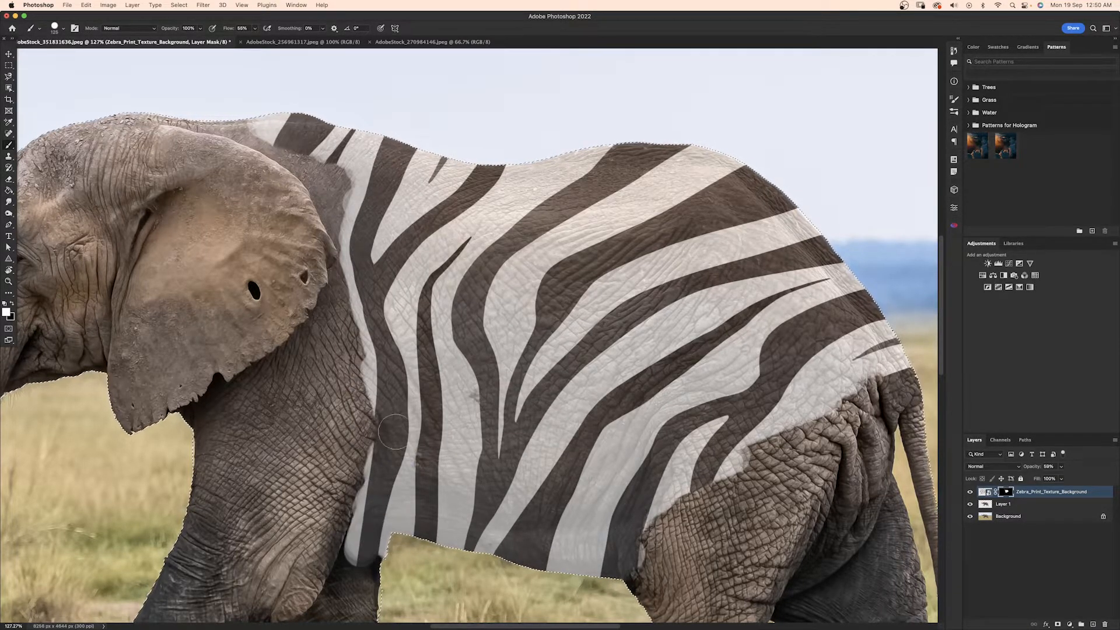
Step: Paint black on the zebra mask to hide the pale stripe area behind the ear, up to the first dark shoulder stripe
scroll(160, 102, "up", 3)
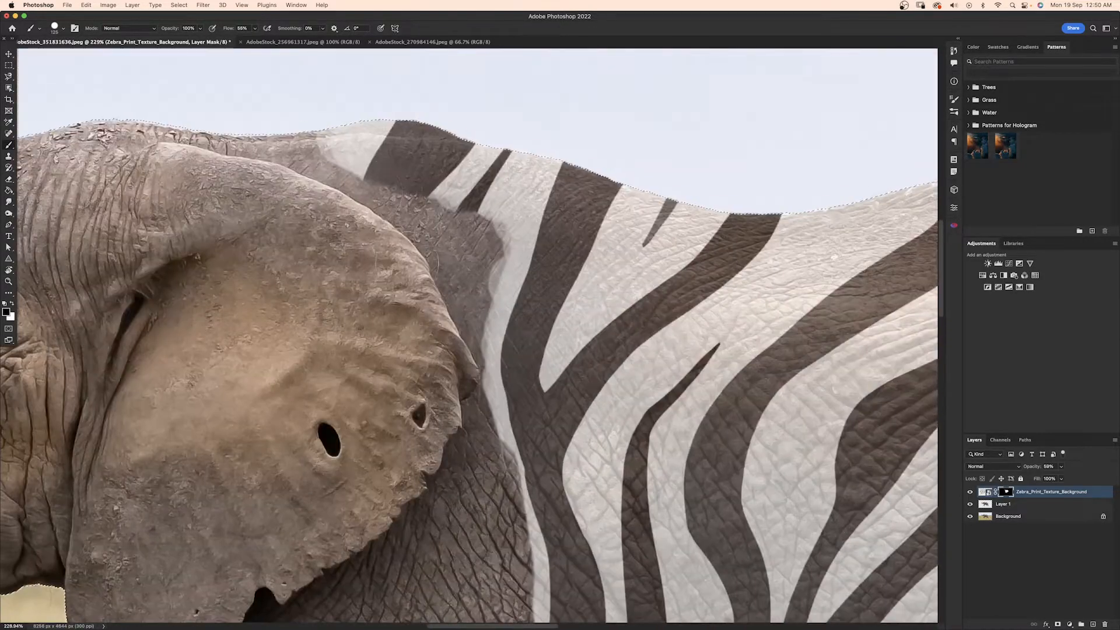
scroll(462, 325, "down", 5)
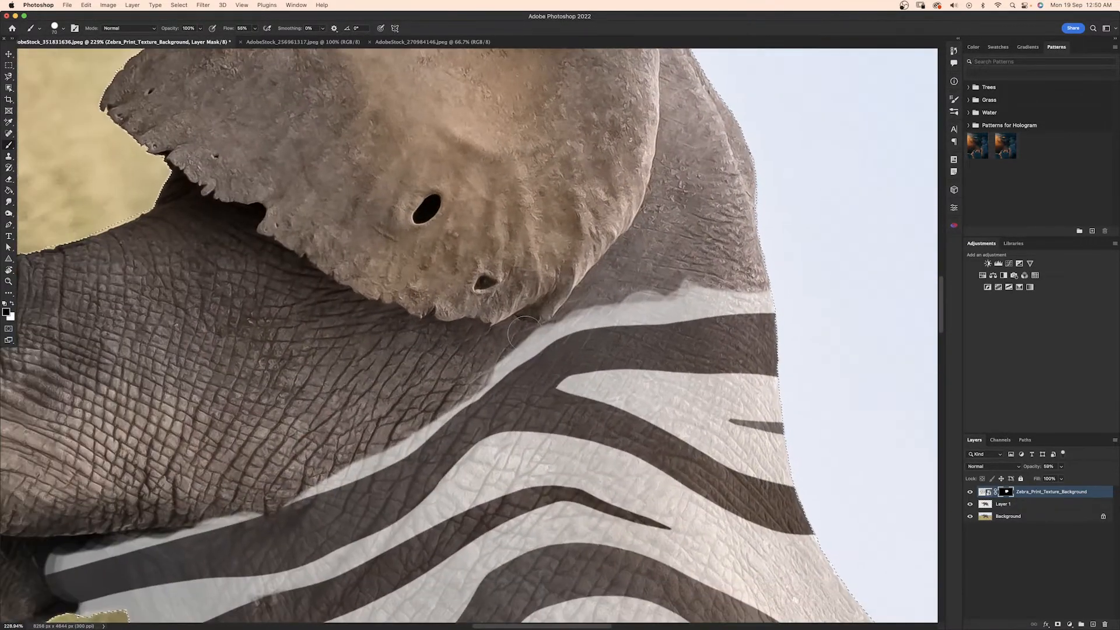
right_click(667, 265)
key("Tab")
key("Return")
left_click_drag(768, 289, 659, 299)
key("r")
mouse_move(643, 301)
left_mouse_down()
mouse_move(635, 270)
mouse_move(665, 250)
left_mouse_up()
key("space")
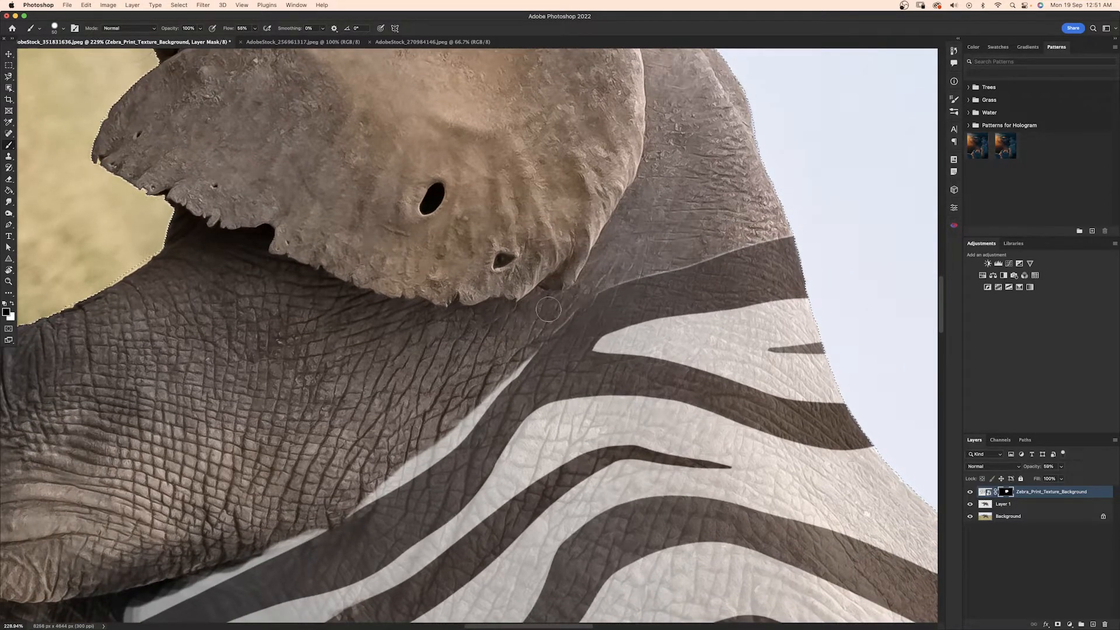
Step: Mask out the thin white stripe along the rear edge of the front leg down to the armpit
scroll(565, 302, "down", 3)
scroll(554, 324, "left", 3)
scroll(612, 288, "down", 3)
scroll(611, 289, "left", 3)
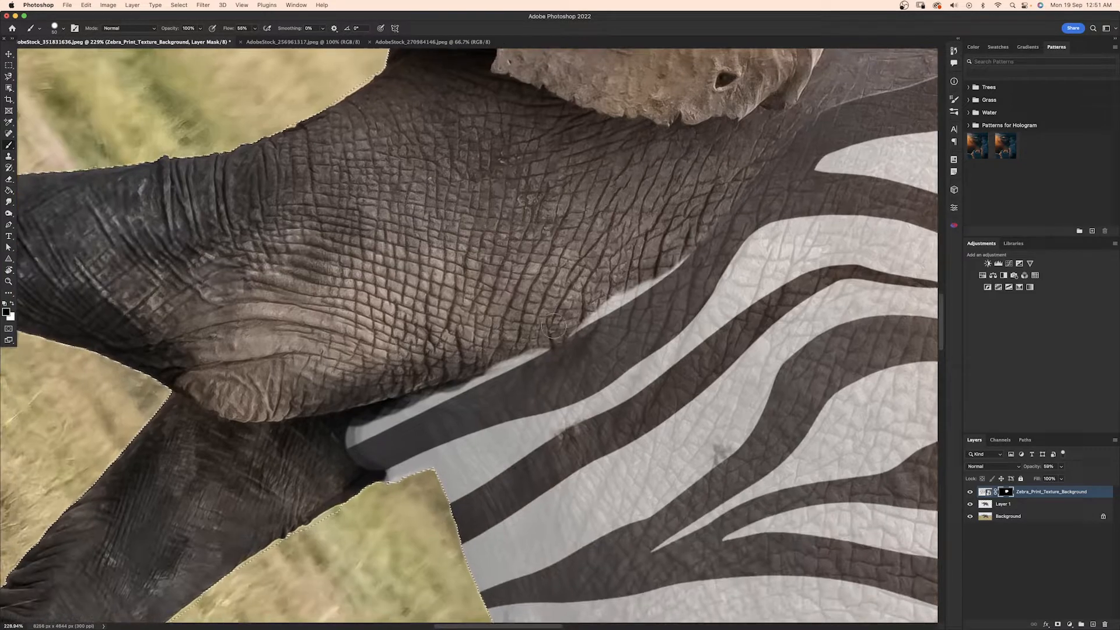
scroll(537, 339, "down", 3)
scroll(537, 339, "left", 4)
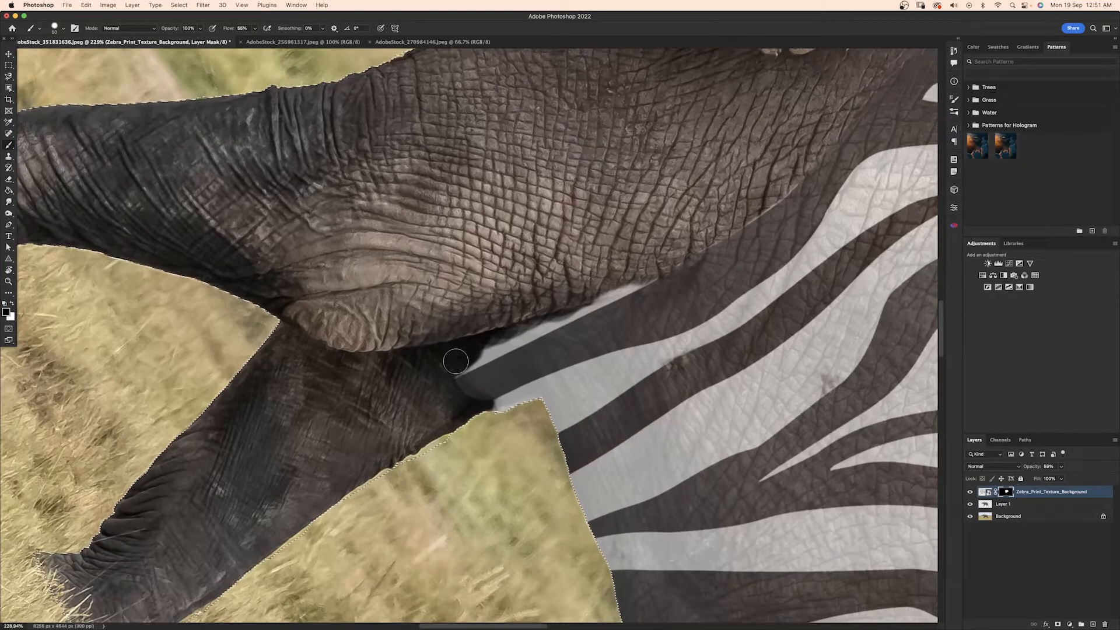
left_click_drag(595, 295, 647, 283)
scroll(704, 241, "up", 3)
scroll(703, 241, "right", 5)
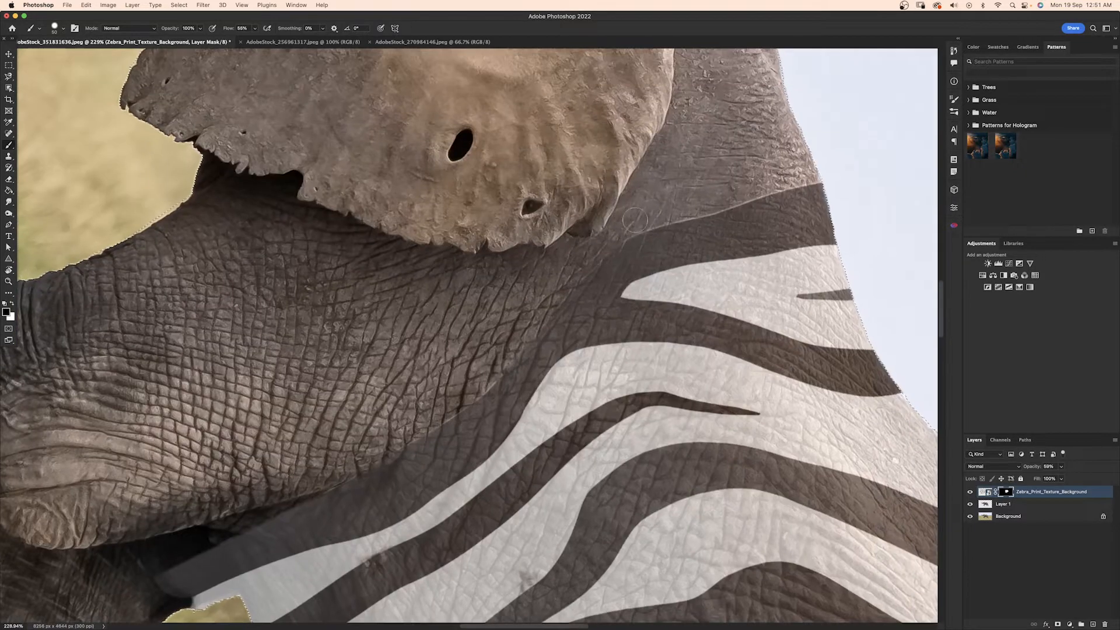
Step: Reset the canvas rotation and paint the zebra mask to extend the stripes down over the hind thigh
scroll(822, 169, "down", 5)
key("r")
key("Escape")
scroll(553, 174, "right", 4)
scroll(553, 174, "down", 4)
scroll(553, 173, "right", 5)
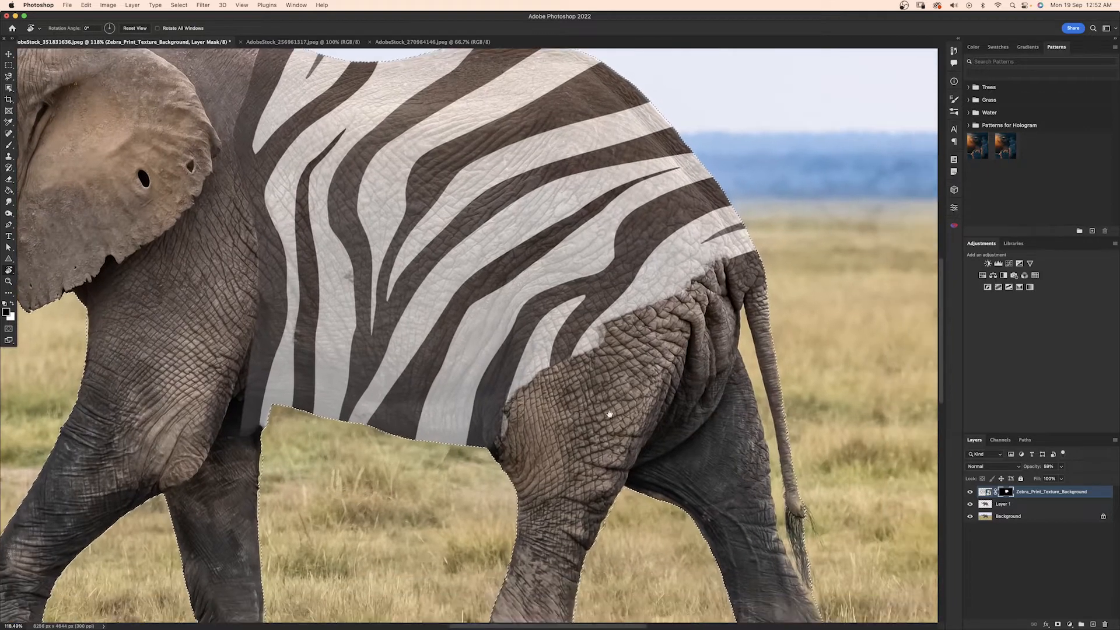
key("b")
key("x")
mouse_move(531, 374)
left_mouse_down()
mouse_move(489, 402)
mouse_move(480, 455)
left_mouse_up()
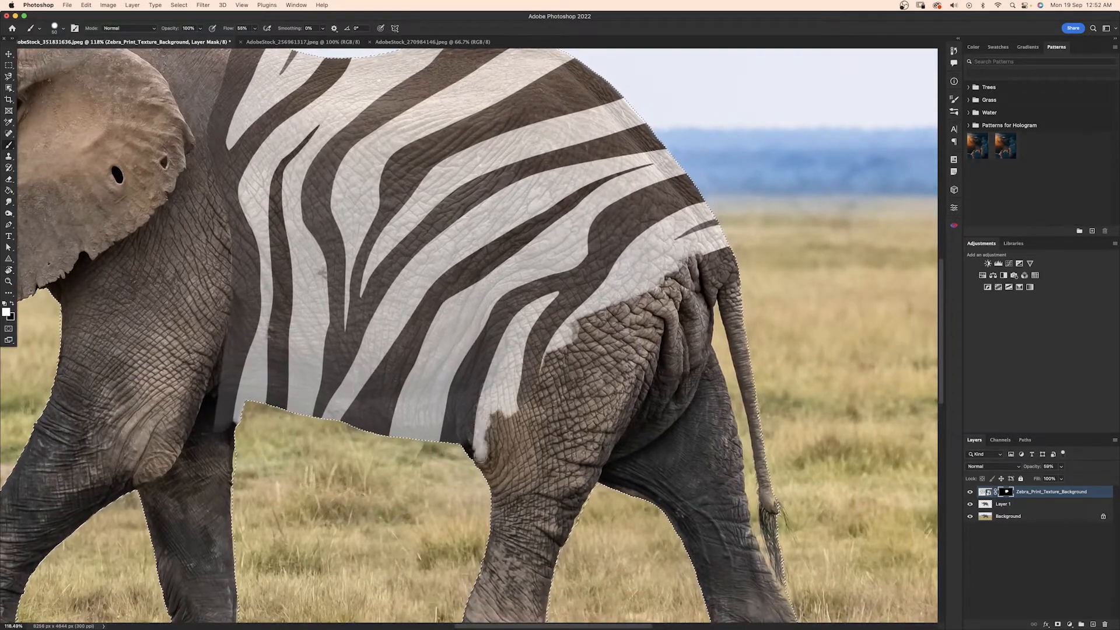
key("x")
mouse_move(713, 267)
left_mouse_down()
mouse_move(705, 304)
mouse_move(578, 357)
mouse_move(646, 334)
left_mouse_up()
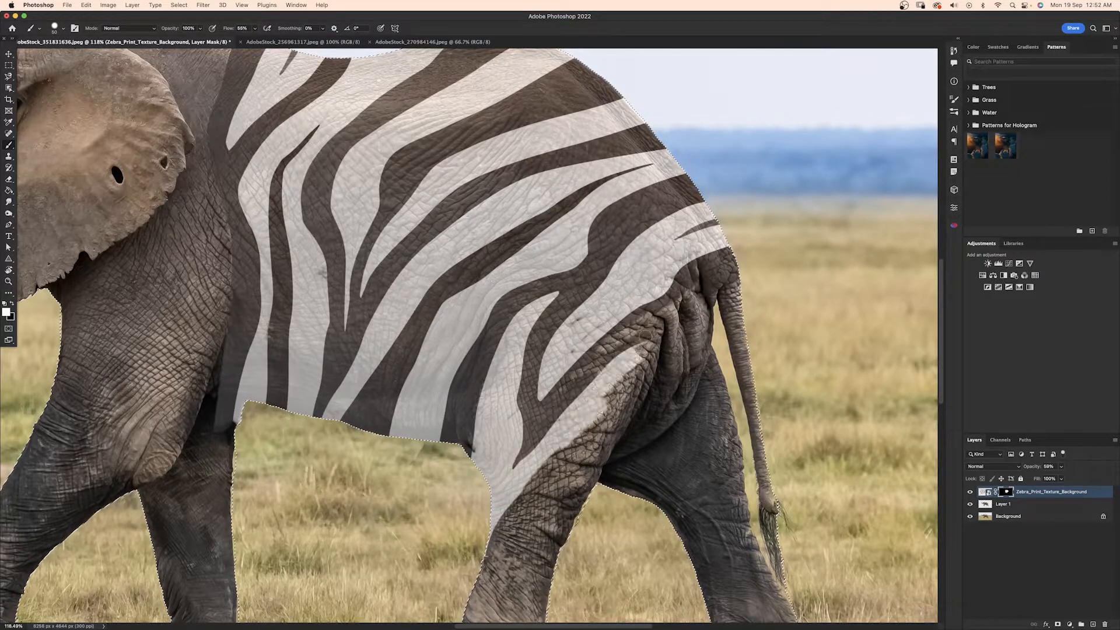
Step: Refine the stripe edge beside the hind thigh's skin folds by alternately painting white and black on the zebra mask
left_click_drag(611, 396, 640, 373)
key("x")
key("x")
mouse_move(671, 328)
left_mouse_down()
mouse_move(667, 351)
mouse_move(543, 460)
mouse_move(610, 456)
left_mouse_up()
key("x")
key("x")
mouse_move(669, 372)
left_mouse_down()
mouse_move(669, 334)
mouse_move(667, 377)
mouse_move(659, 341)
left_mouse_up()
key("x")
key("x")
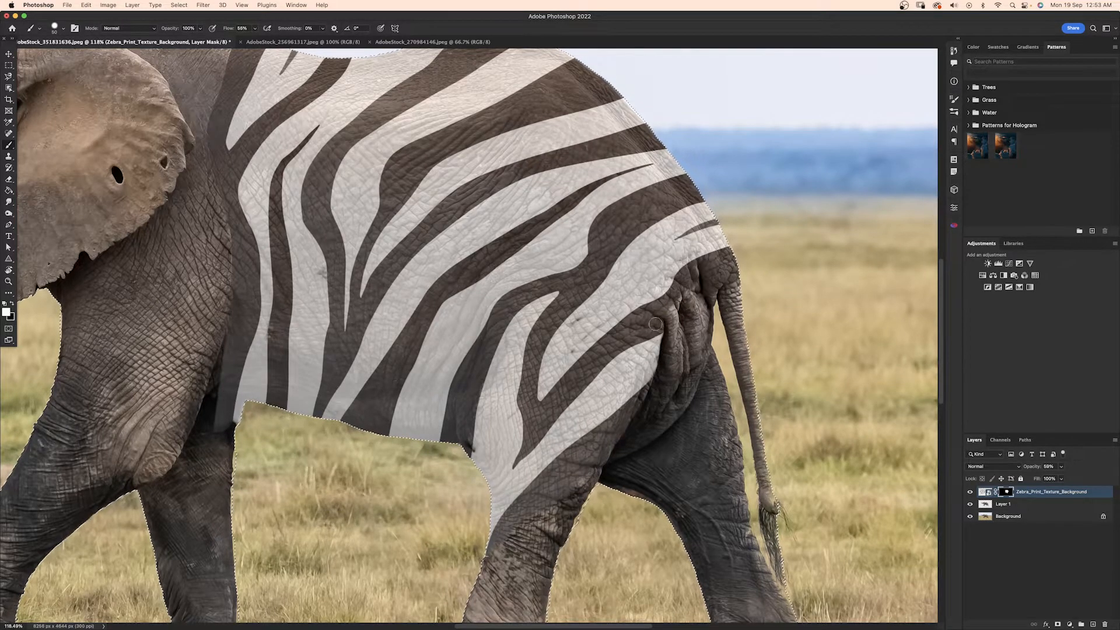
Step: Add a second Zebra_Print_Texture_Background layer at 48% opacity and keep a hidden duplicate of it named Copy
scroll(674, 320, "down", 1)
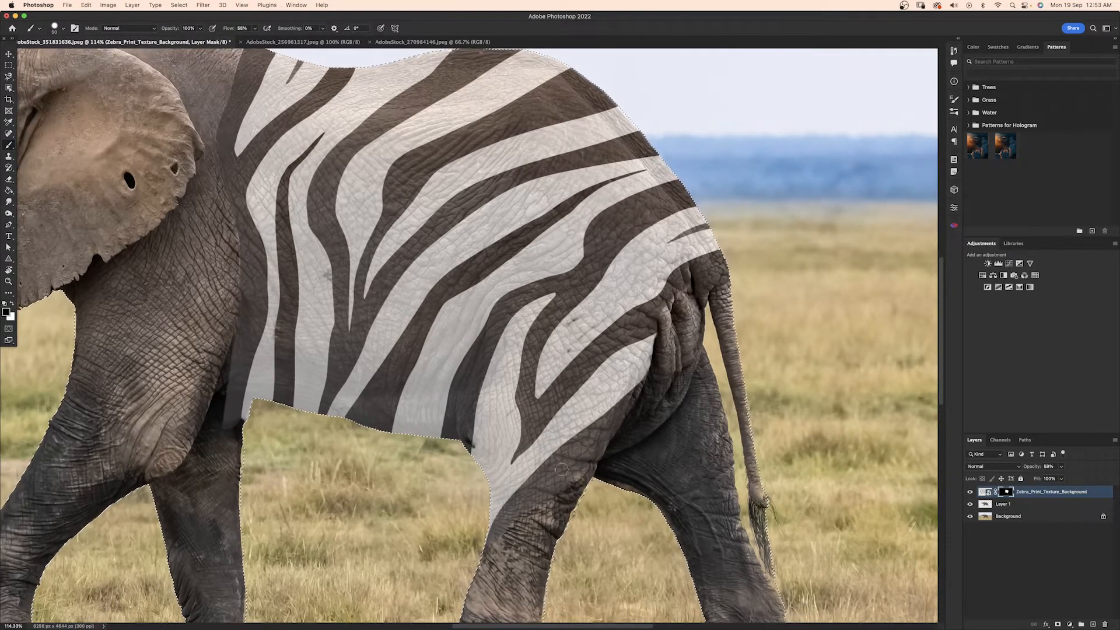
scroll(642, 321, "down", 3)
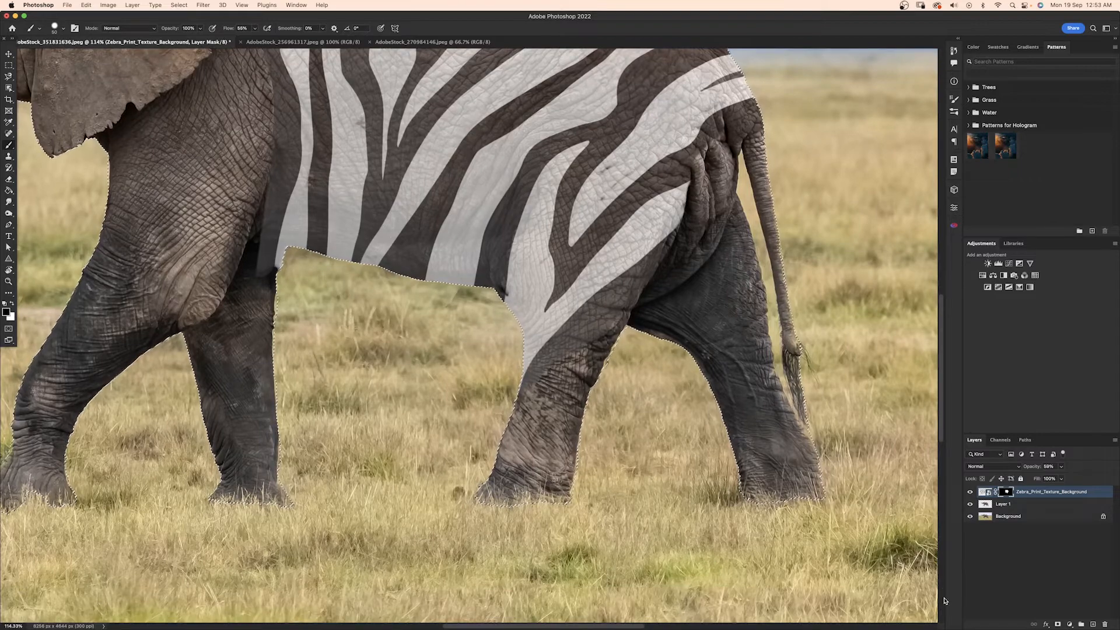
left_click(986, 607)
left_click(998, 487)
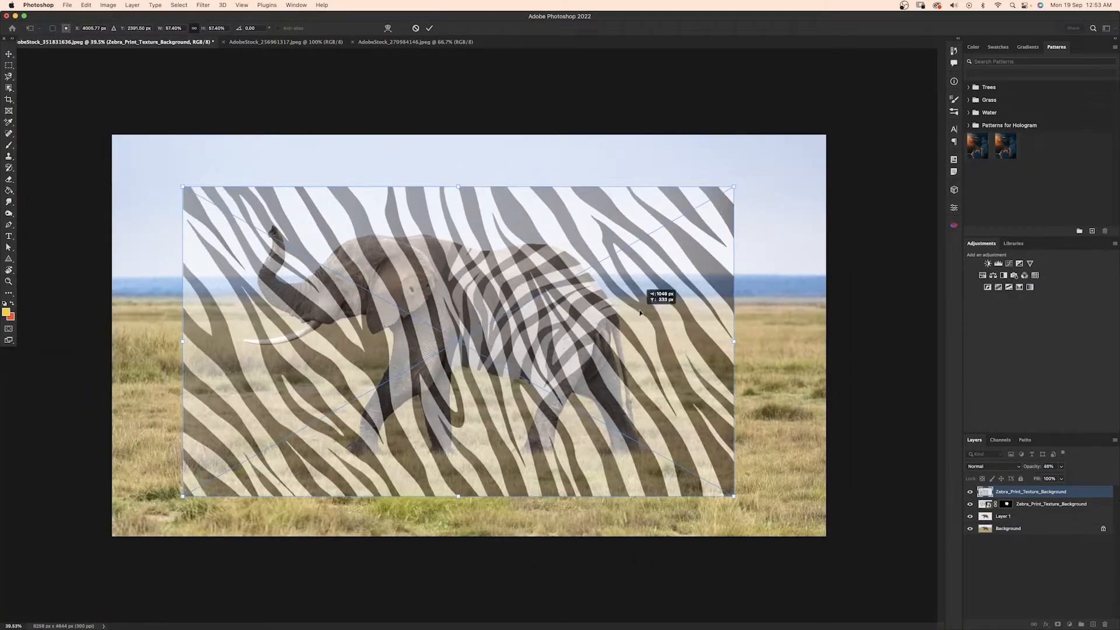
double_click(1025, 504)
type("Copy")
left_click(970, 504)
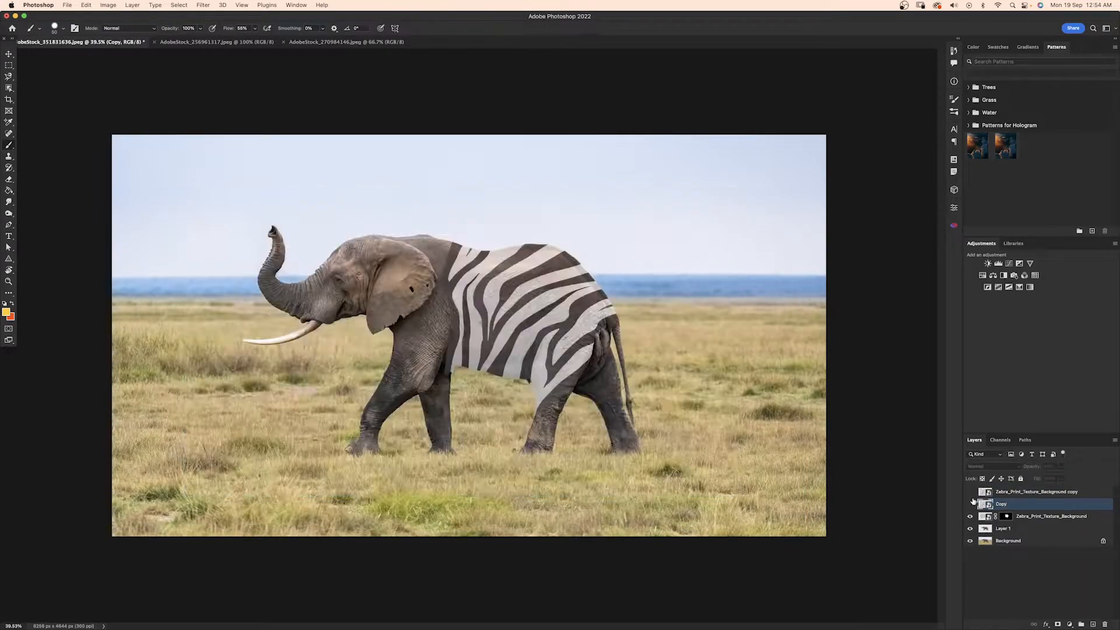
Step: Show the Zebra_Print_Texture_Background copy layer, then scale it down and rotate it about 100° over the near hind leg
left_click(970, 491)
left_click(1027, 492)
key("ctrl+t")
left_click_drag(746, 362, 440, 446)
scroll(468, 340, "up", 2)
left_click_drag(274, 333, 445, 333)
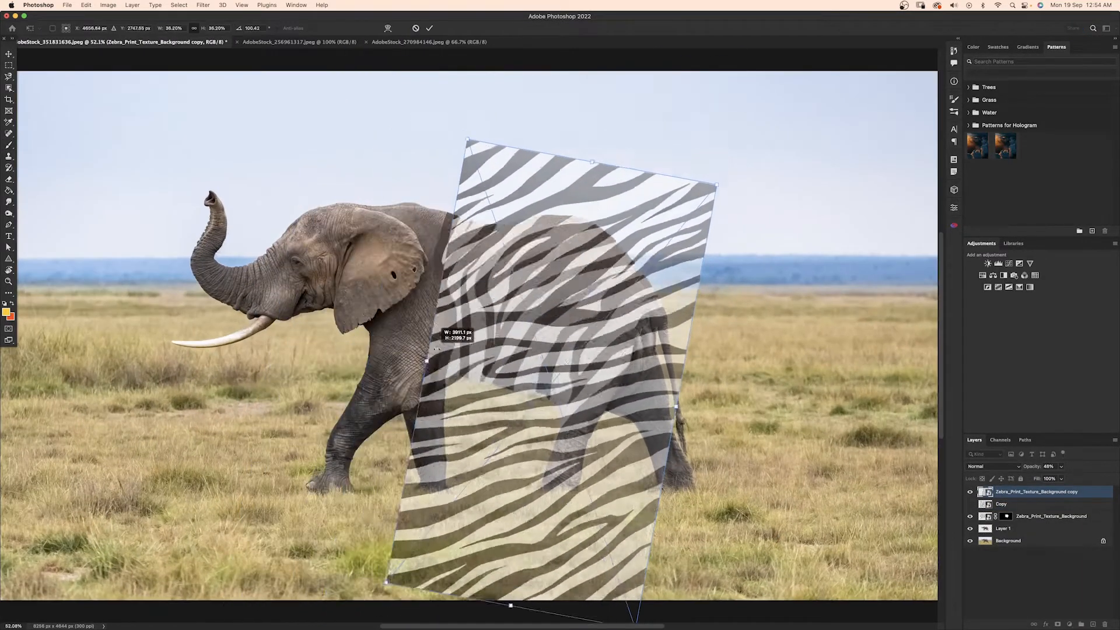
left_click_drag(645, 345, 603, 383)
scroll(604, 383, "up", 3)
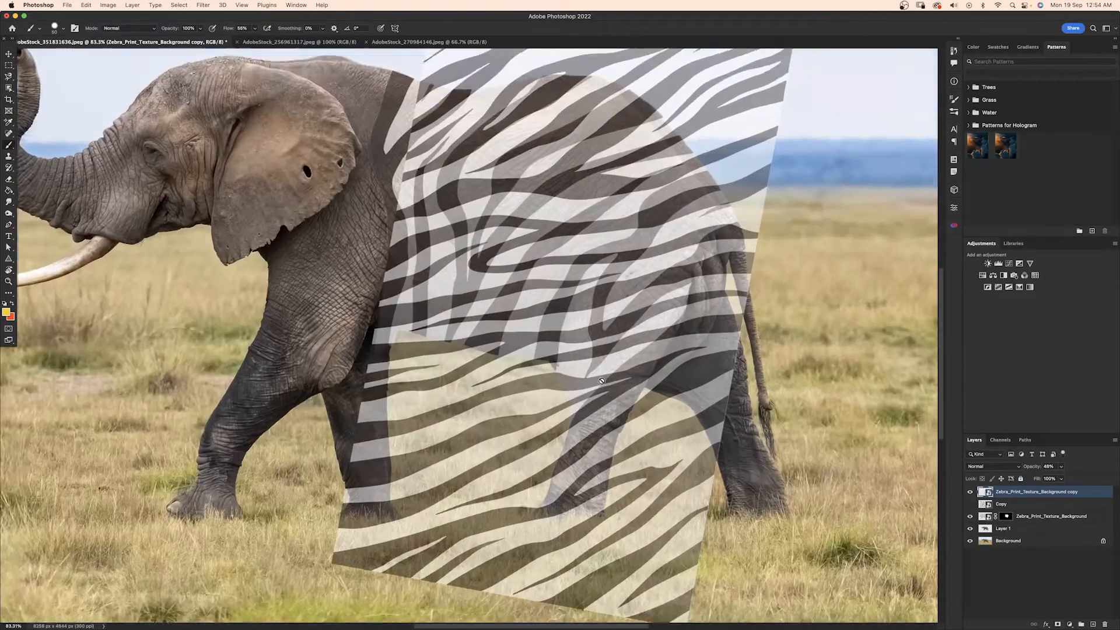
Step: Warp the copied zebra texture so its stripes curve around the near hind leg, and reposition it over the leg
left_click_drag(608, 303, 417, 450)
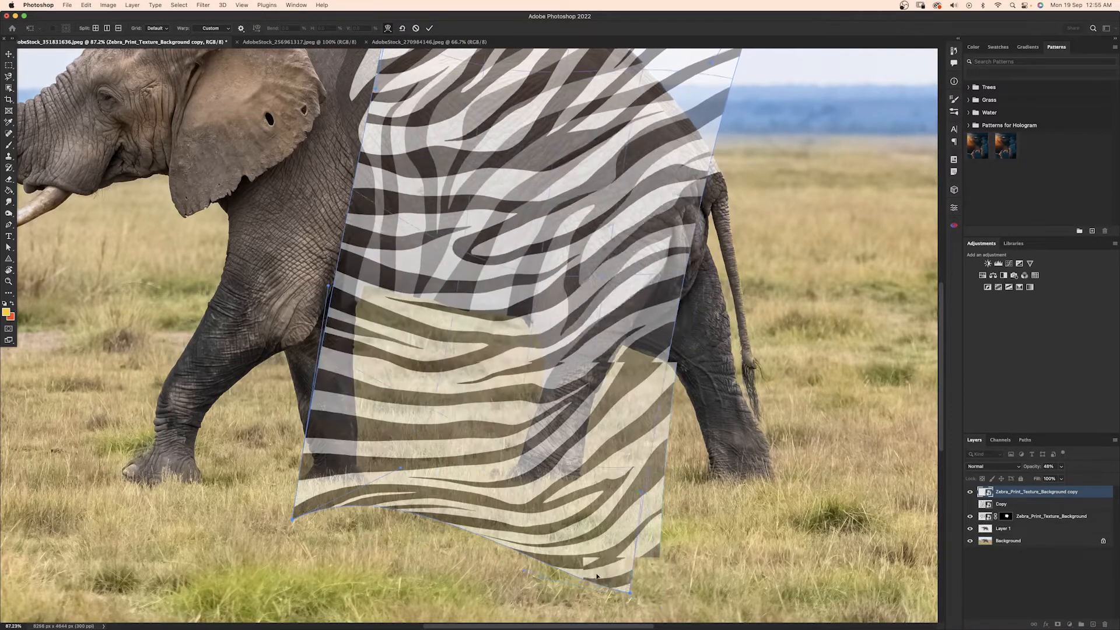
left_click_drag(291, 518, 316, 403)
left_click_drag(407, 418, 379, 366)
left_click_drag(506, 294, 521, 351)
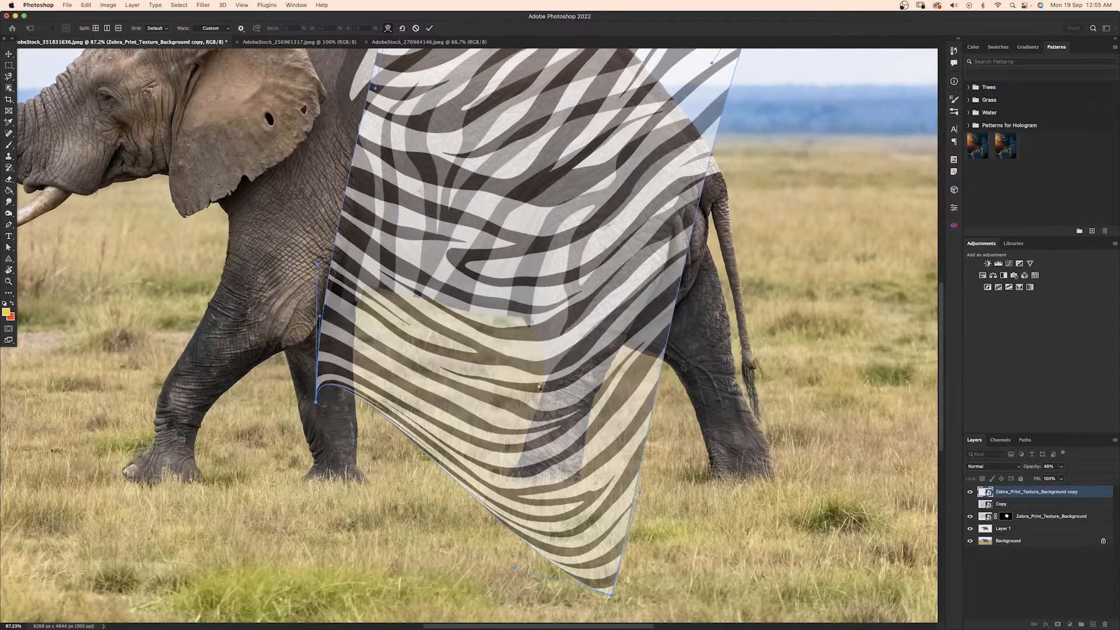
key("Return")
left_click(583, 233)
left_click(583, 233)
key("v")
left_click_drag(570, 342, 557, 363)
Step: Add a layer mask to the warped zebra texture and fill it with black
left_click(1057, 624)
key("g")
left_click(107, 126)
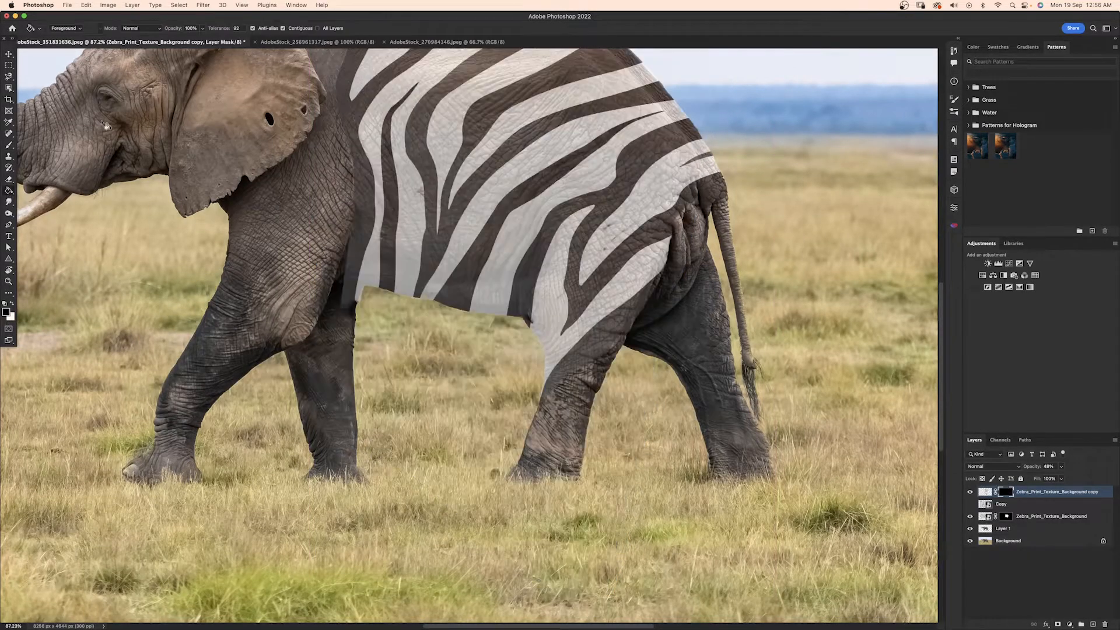
Step: Paint white on the new mask within the elephant's outline to reveal stripes on the lower near hind leg
left_click_drag(481, 334, 545, 344)
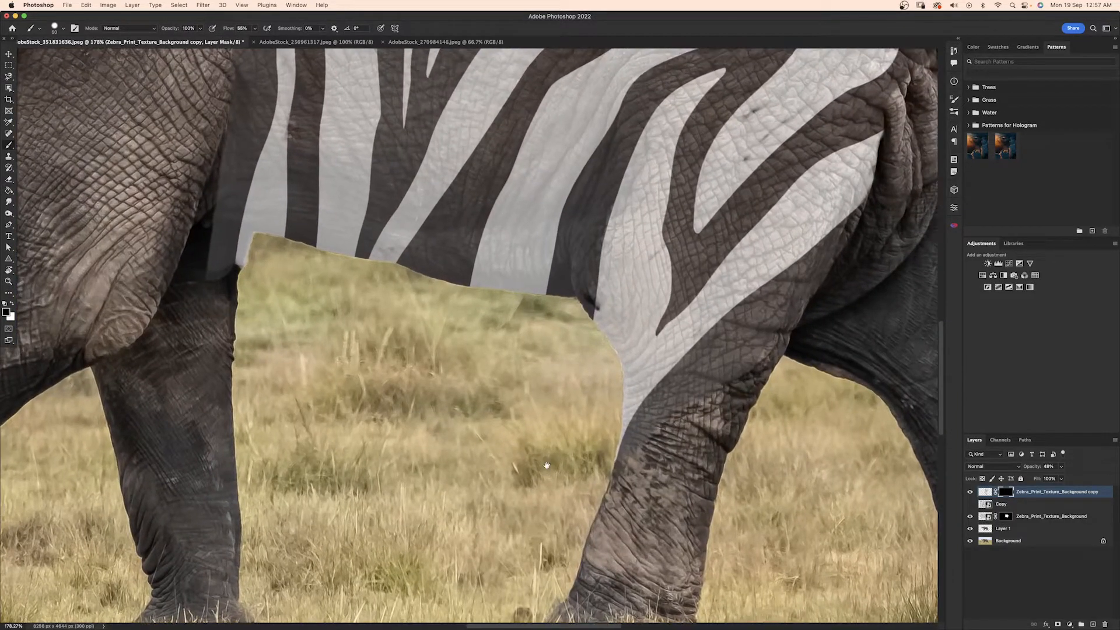
left_click_drag(584, 462, 515, 369)
mouse_move(575, 446)
left_mouse_down()
mouse_move(568, 475)
mouse_move(542, 425)
mouse_move(548, 373)
mouse_move(694, 251)
mouse_move(740, 181)
mouse_move(616, 362)
mouse_move(645, 325)
mouse_move(559, 490)
mouse_move(513, 513)
mouse_move(595, 513)
mouse_move(609, 525)
left_mouse_up()
key("x")
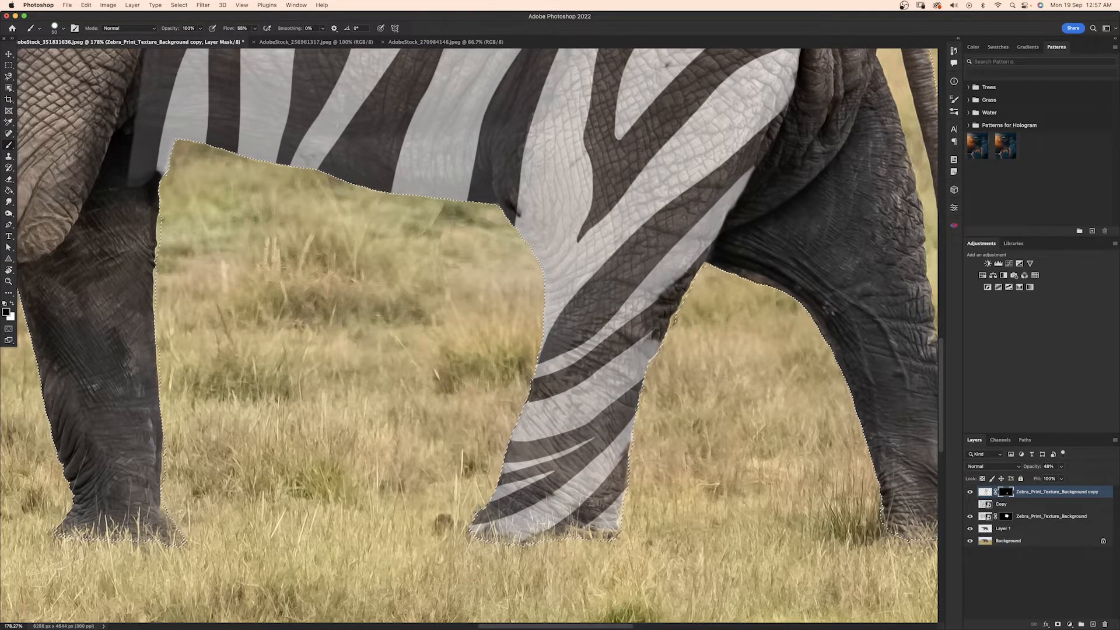
Step: Refine the leg layer's mask around the knee to blend the lower-leg stripes into the thigh stripes, undoing one stray stroke
key("x")
left_click_drag(635, 316, 611, 331)
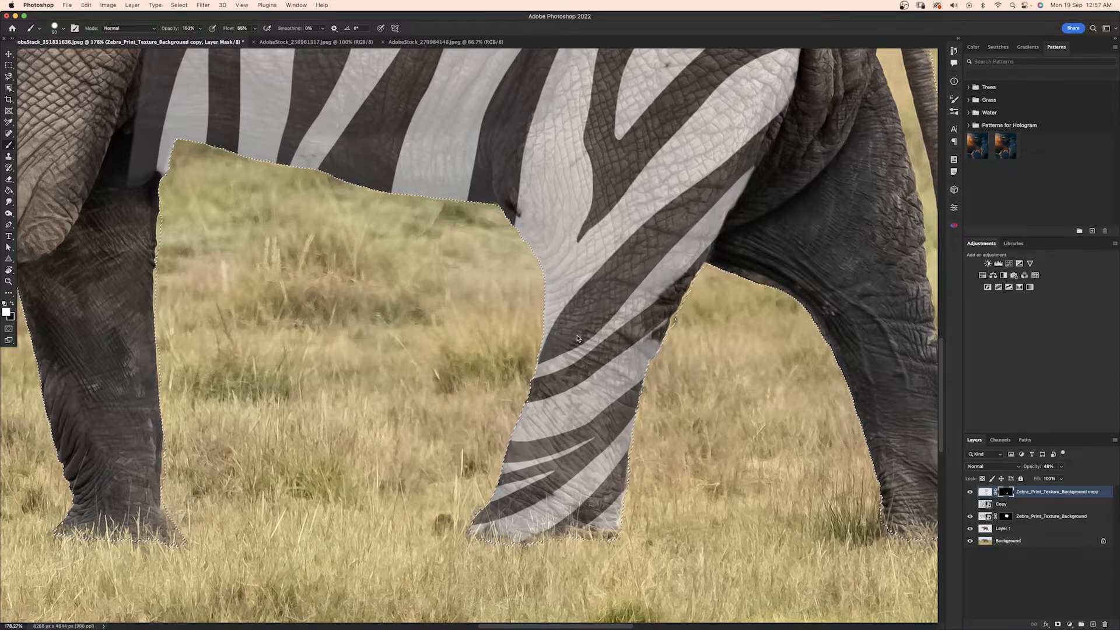
left_click_drag(633, 292, 482, 440)
key("x")
left_click_drag(534, 348, 474, 412)
key("super+z")
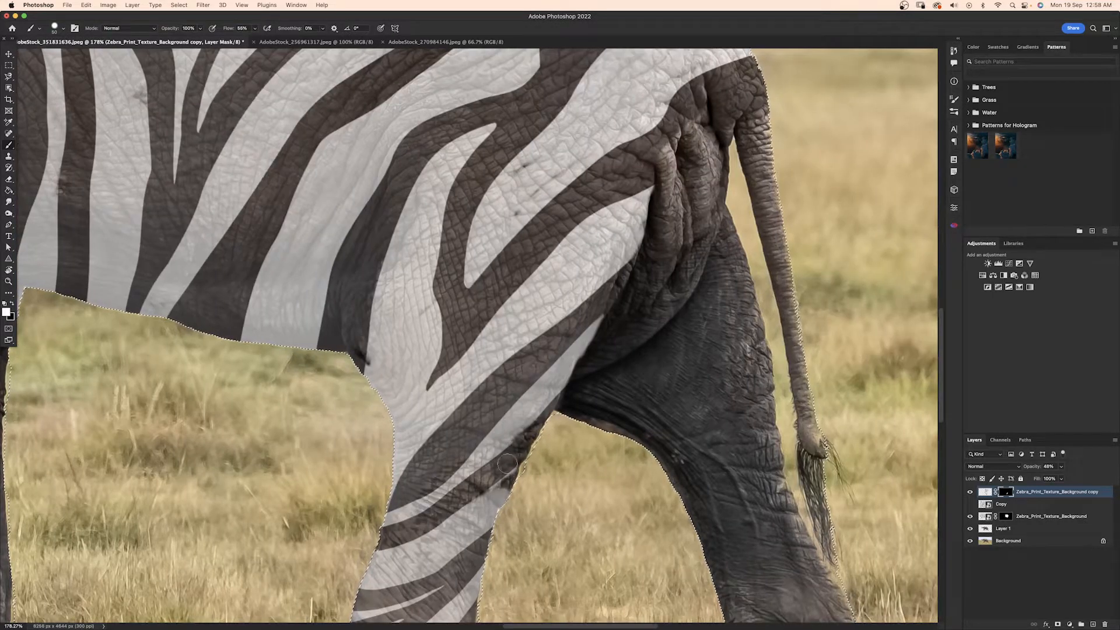
left_click_drag(528, 479, 580, 378)
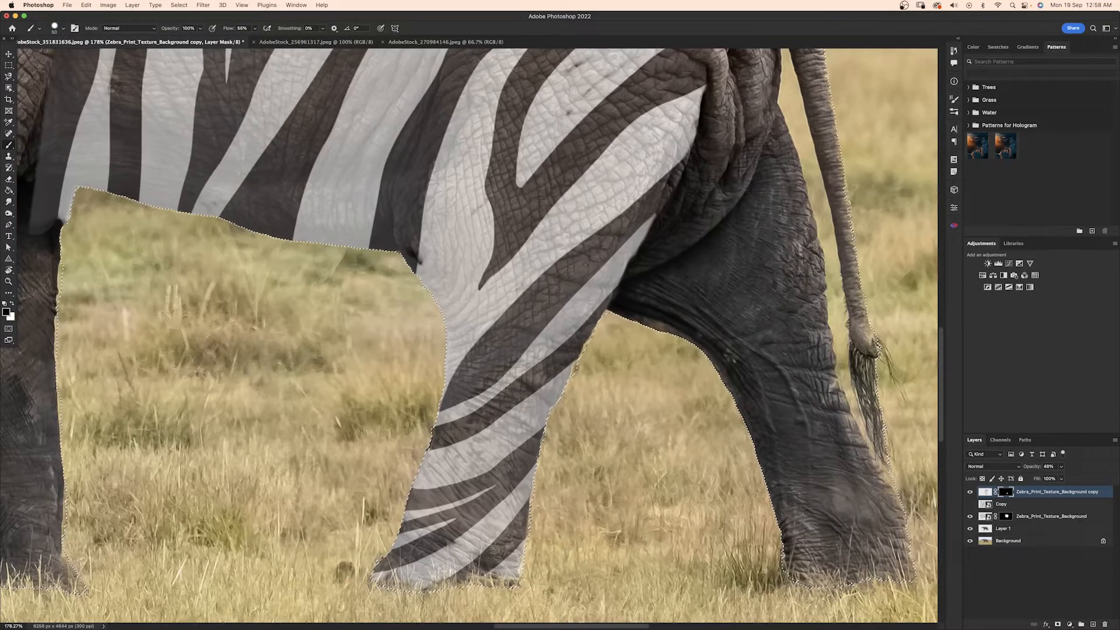
Step: Rename the torso's zebra texture layer as Body
scroll(516, 353, "down", 5)
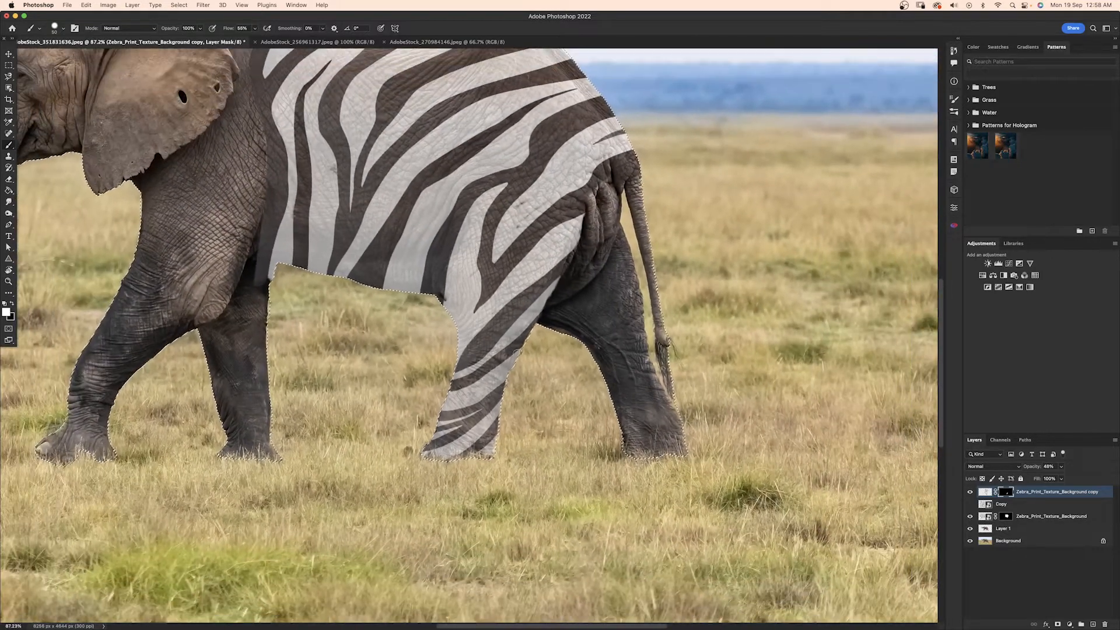
left_click(1031, 515)
double_click(1030, 515)
type("Body")
key("Return")
Step: Rename the hind leg's zebra texture layer as Leg 3 and set its opacity to 59%
double_click(1031, 492)
type("Leg 3")
key("Return")
left_click(1047, 466)
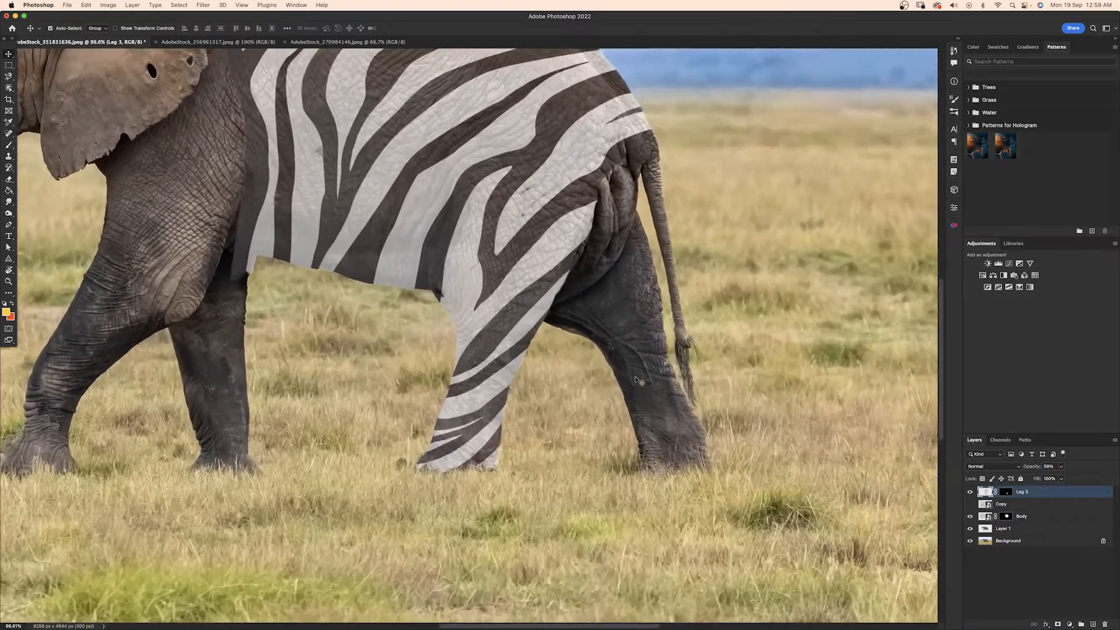
Step: Duplicate the hidden zebra texture layer Copy and name the duplicate Leg 4
scroll(638, 381, "up", 1)
scroll(637, 381, "right", 1)
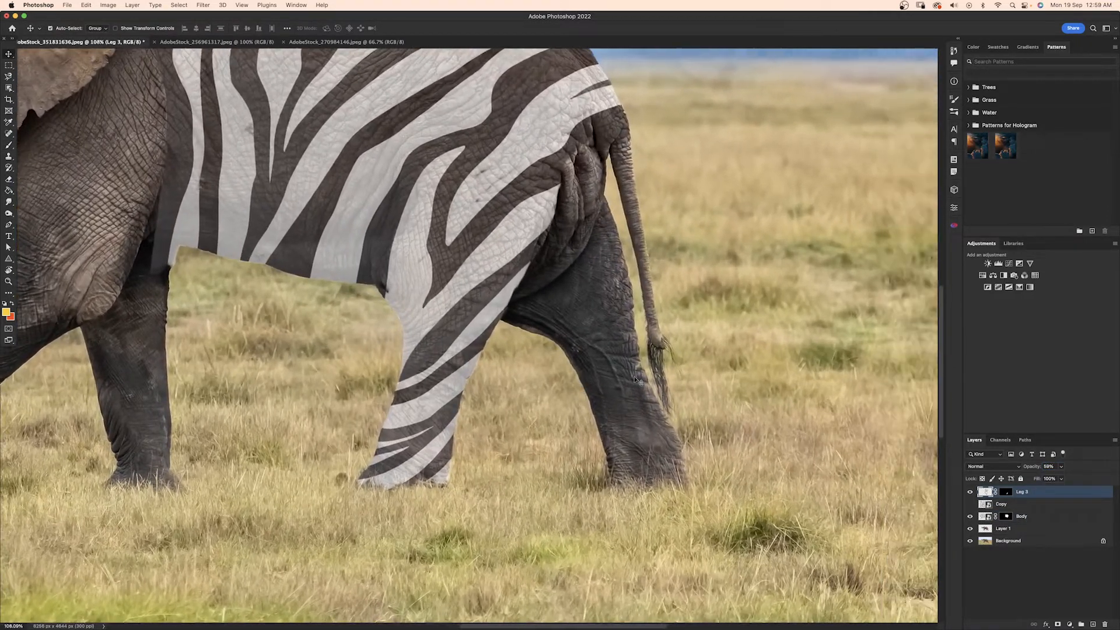
left_click(1007, 506)
key("super+j")
type("Leg ")
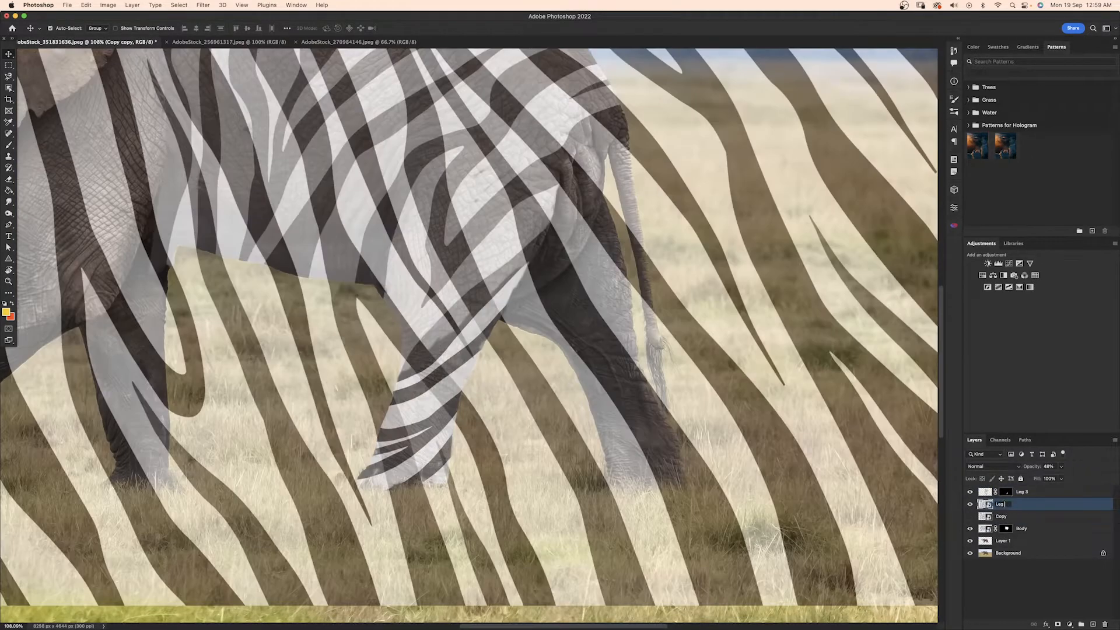
type("4")
key("Return")
Step: Rotate and scale down the Leg 4 texture and place it over the far hind leg
scroll(793, 407, "down", 5)
key("super+t")
left_click_drag(793, 404, 373, 336)
left_click_drag(542, 595, 609, 579)
left_click_drag(583, 464, 629, 435)
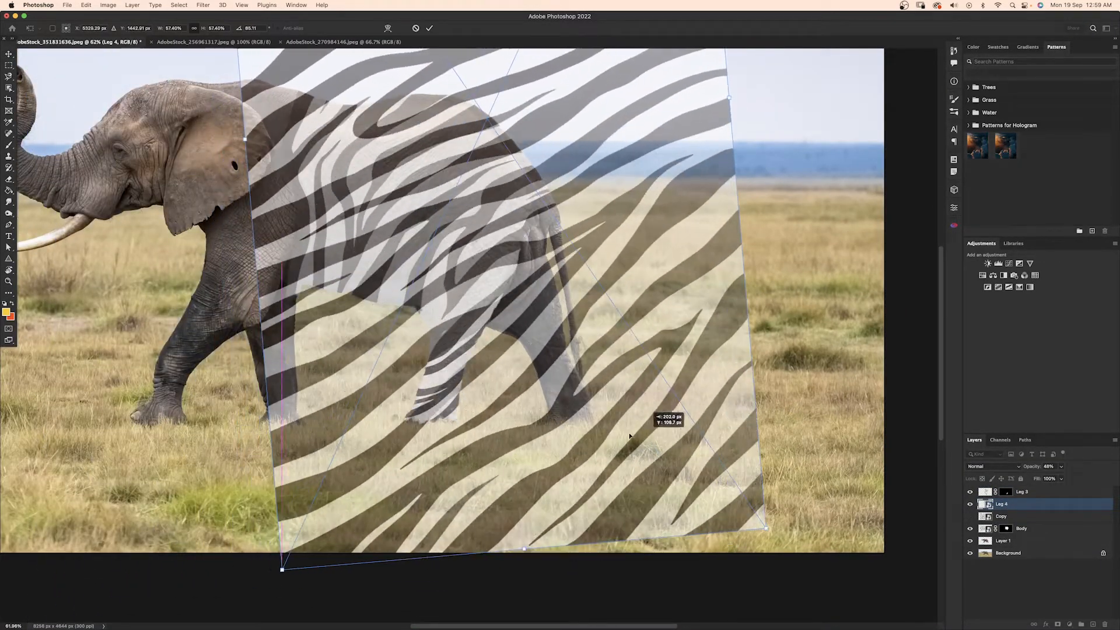
left_click_drag(577, 407, 546, 382)
left_click_drag(698, 73, 629, 79)
left_click_drag(571, 202, 621, 247)
key("Return")
Step: Warp the Leg 4 texture so its stripes follow the shape of the far hind leg
right_click(529, 290)
key("Escape")
key("super+t")
right_click(513, 303)
left_click(517, 325)
right_click(515, 323)
left_click(527, 397)
left_click_drag(408, 344, 415, 354)
left_click_drag(585, 195, 560, 211)
left_click_drag(624, 361, 574, 373)
left_click_drag(570, 421, 560, 382)
left_click_drag(444, 254, 413, 268)
key("Return")
mouse_move(401, 224)
left_mouse_down()
mouse_move(642, 384)
mouse_move(610, 392)
left_mouse_up()
Step: Add a layer mask to Leg 4 and fill it with black to hide the texture
left_click(1057, 624)
key("g")
key("x")
left_click(570, 320)
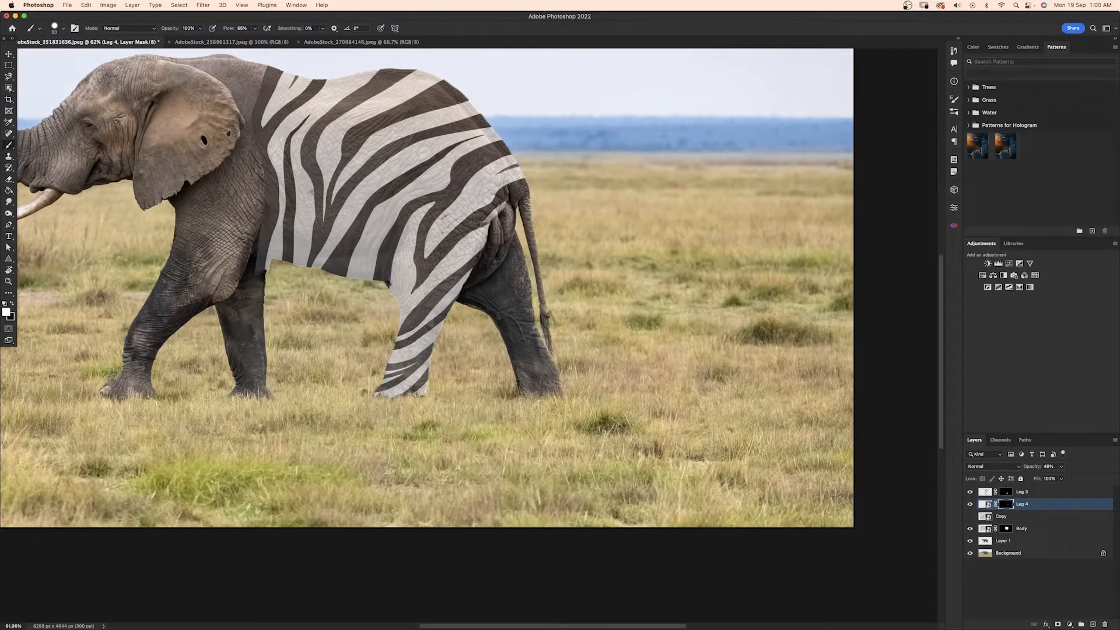
Step: Load Layer 1's elephant outline as a selection and start brushing the Leg 4 mask near the thigh, undoing the stray stroke
scroll(461, 312, "up", 10)
left_click_drag(436, 257, 428, 292)
left_click(985, 540, "super")
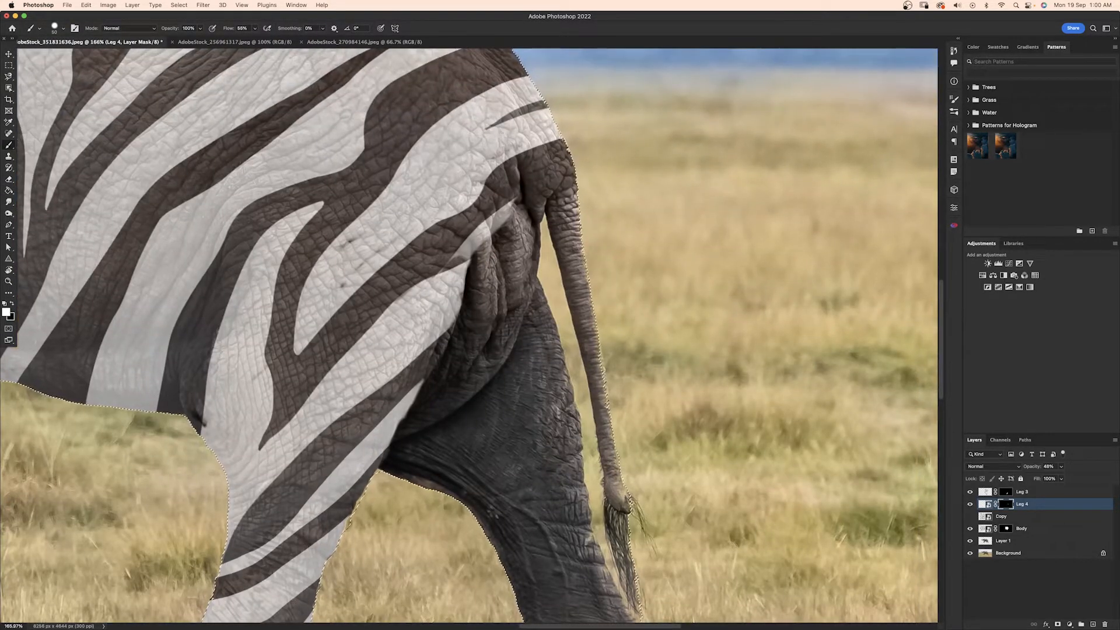
key("x")
key("x")
mouse_move(461, 261)
left_mouse_down()
mouse_move(464, 312)
mouse_move(497, 217)
left_mouse_up()
key("x")
key("x")
left_click_drag(413, 423, 402, 443)
mouse_move(460, 338)
left_mouse_down()
mouse_move(506, 315)
mouse_move(468, 136)
left_mouse_up()
key("super+z")
Step: Paint white on the Leg 4 mask within the outline to reveal stripes down the far hind leg to the foot
mouse_move(509, 467)
left_mouse_down()
mouse_move(505, 482)
mouse_move(553, 461)
mouse_move(525, 350)
mouse_move(552, 322)
left_mouse_up()
key("x")
mouse_move(472, 362)
left_mouse_down()
mouse_move(431, 245)
mouse_move(399, 217)
mouse_move(373, 239)
left_mouse_up()
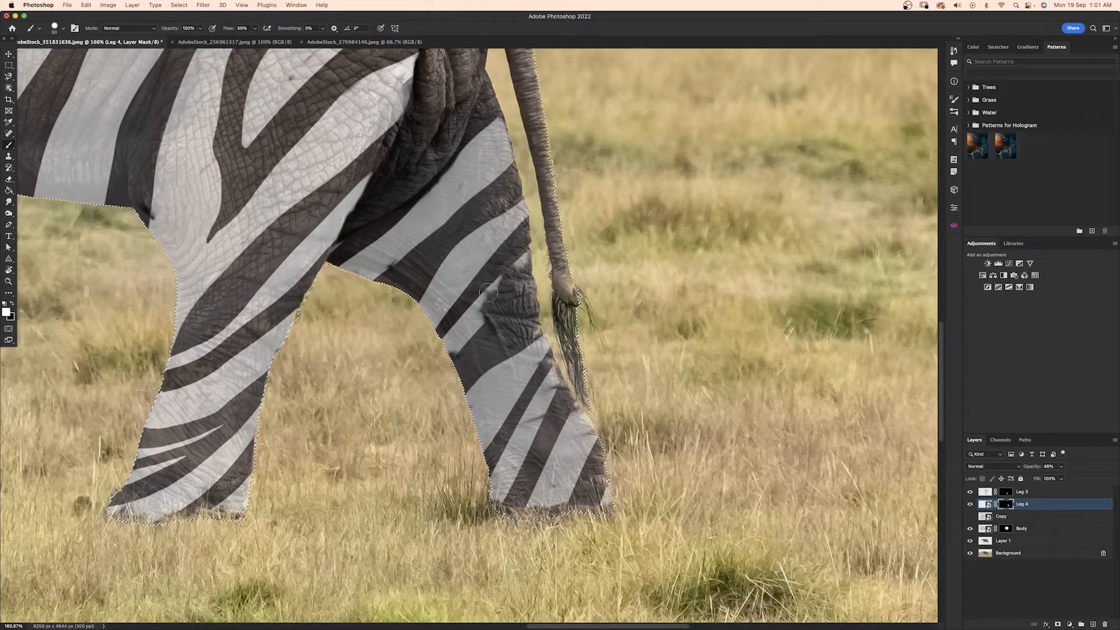
key("x")
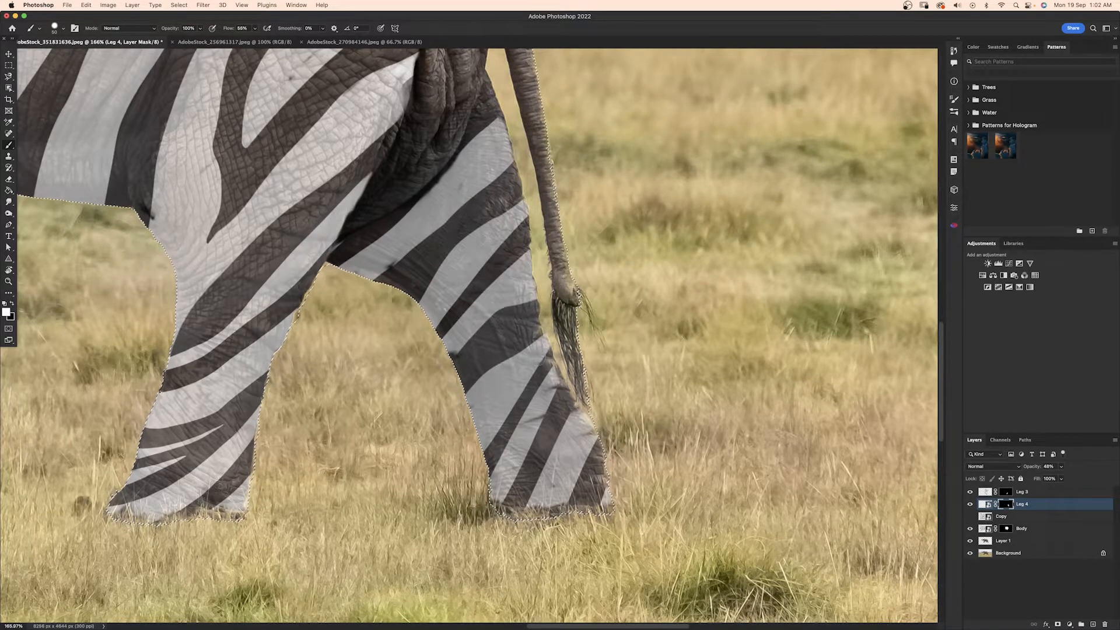
Step: Deselect the elephant outline and set the Leg 4 layer's opacity to 59%
scroll(557, 305, "up", 5)
key("super+d")
scroll(483, 349, "down", 5)
key("super+2")
type("59")
key("Return")
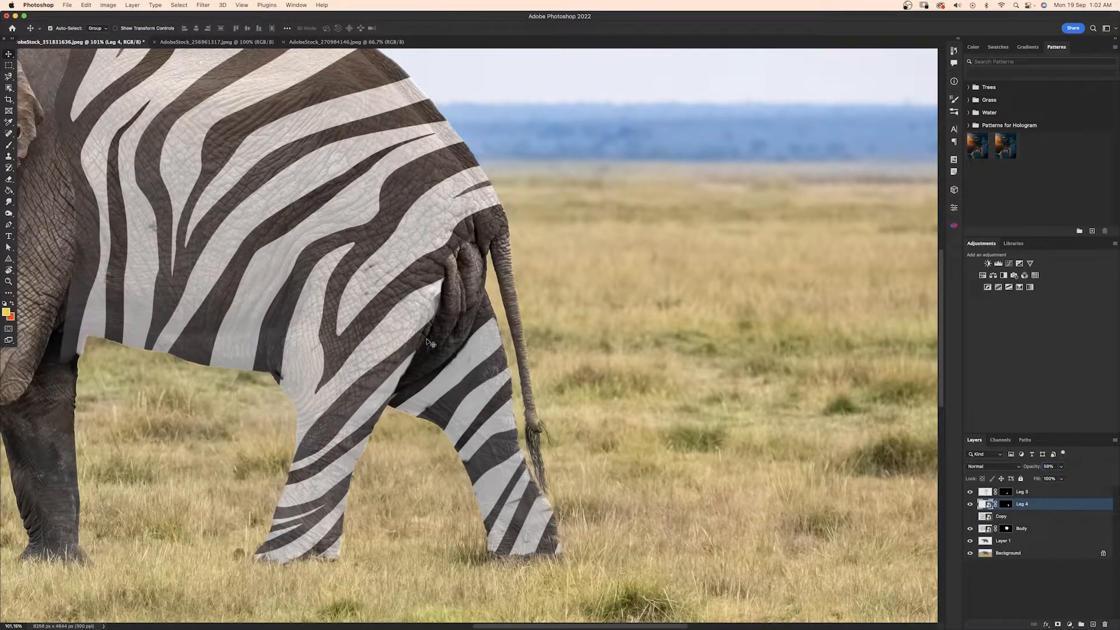
Step: Check the stripes around the rear and tail in the zebra reference photo, and return to the elephant image
scroll(430, 343, "up", 4)
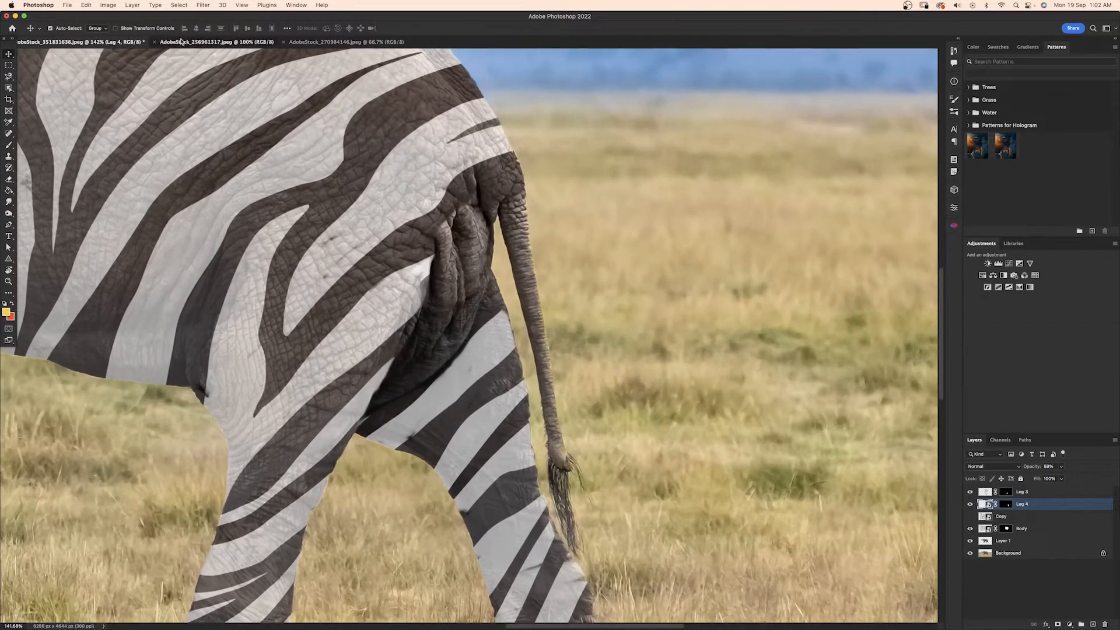
left_click(315, 42)
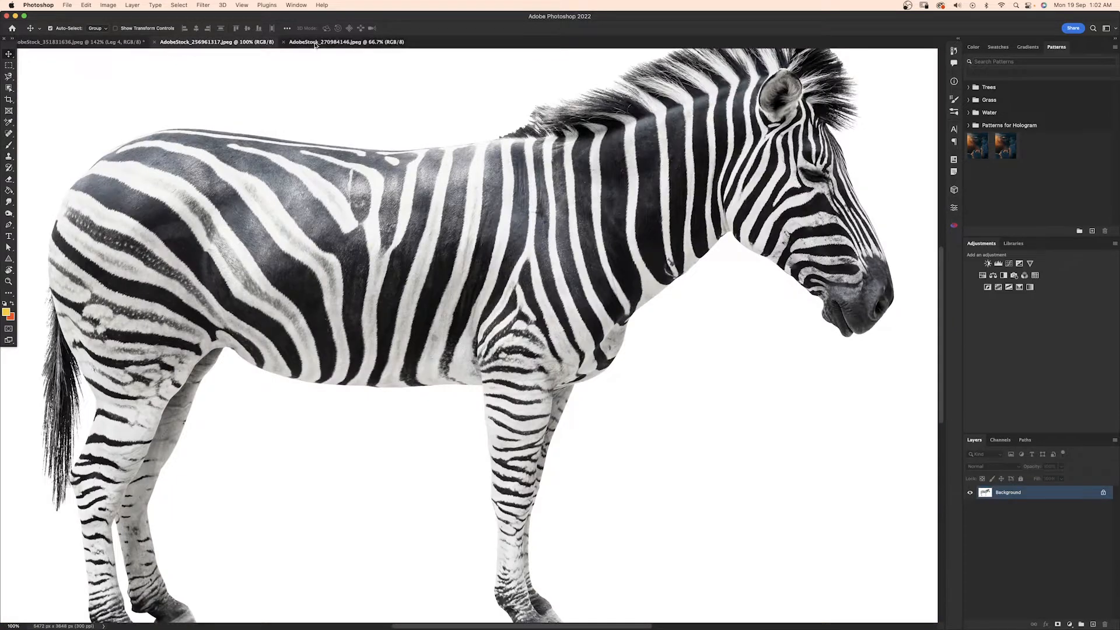
left_click(131, 42)
scroll(397, 241, "up", 2)
Step: Touch up the Leg 4 mask around the skin folds below the tail, undoing the stroke along the tail
key("b")
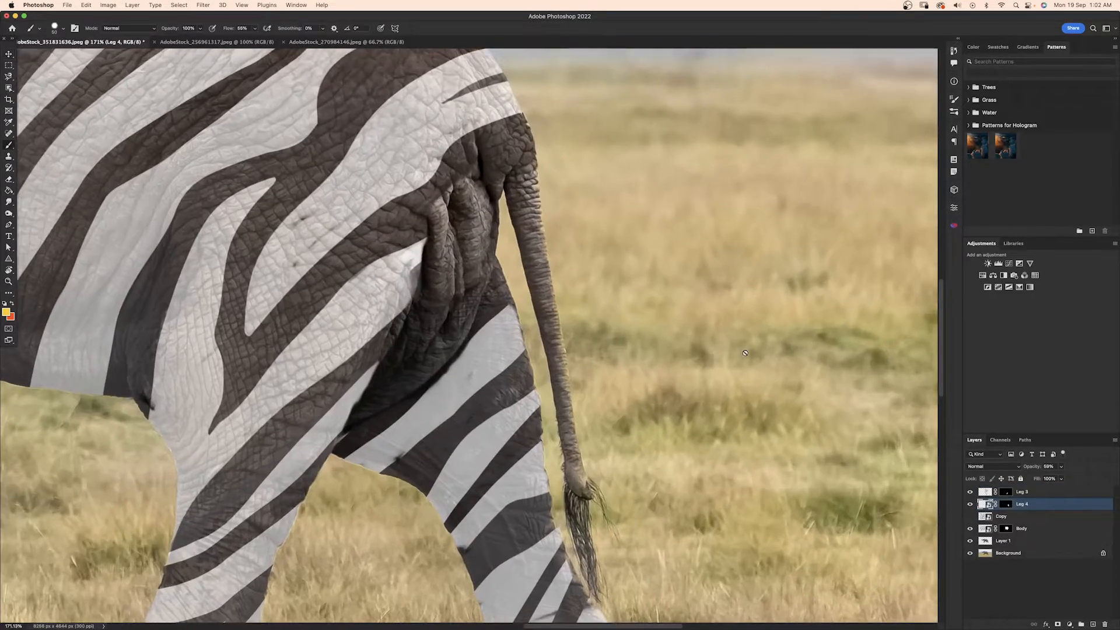
mouse_move(461, 191)
left_mouse_down()
mouse_move(434, 309)
mouse_move(475, 227)
mouse_move(473, 290)
left_mouse_up()
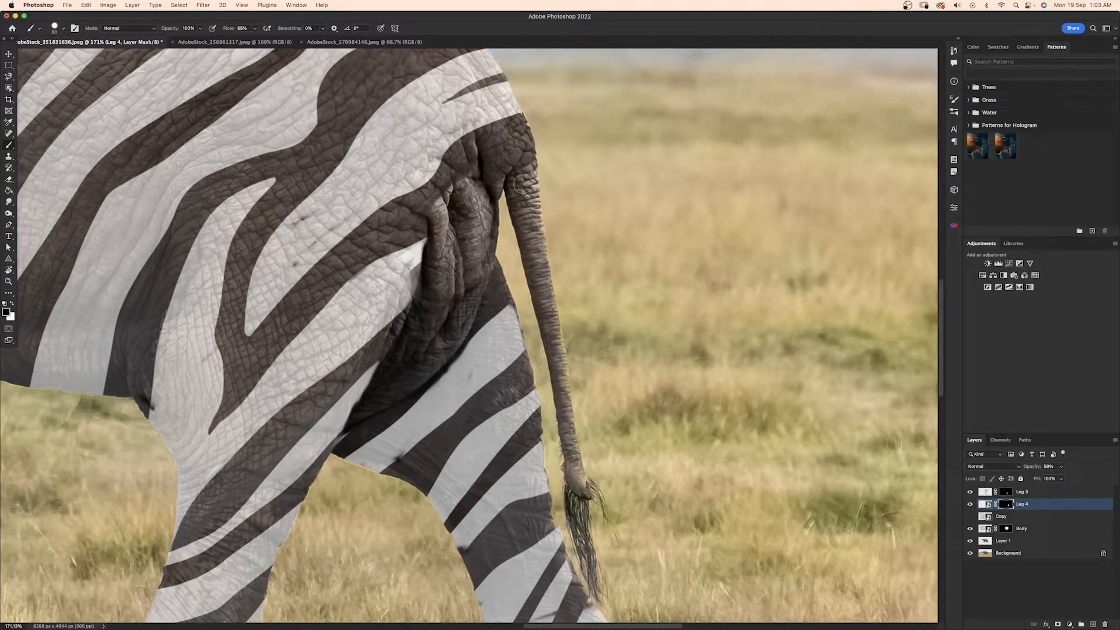
left_click_drag(512, 174, 557, 347)
key("ctrl+z")
Step: Duplicate the hidden Copy texture layer, name the visible duplicate TAil and set its opacity to 59%
scroll(466, 347, "down", 2)
left_click(1018, 517)
key("ctrl+j")
left_click(970, 516)
double_click(1002, 516)
type("Ta")
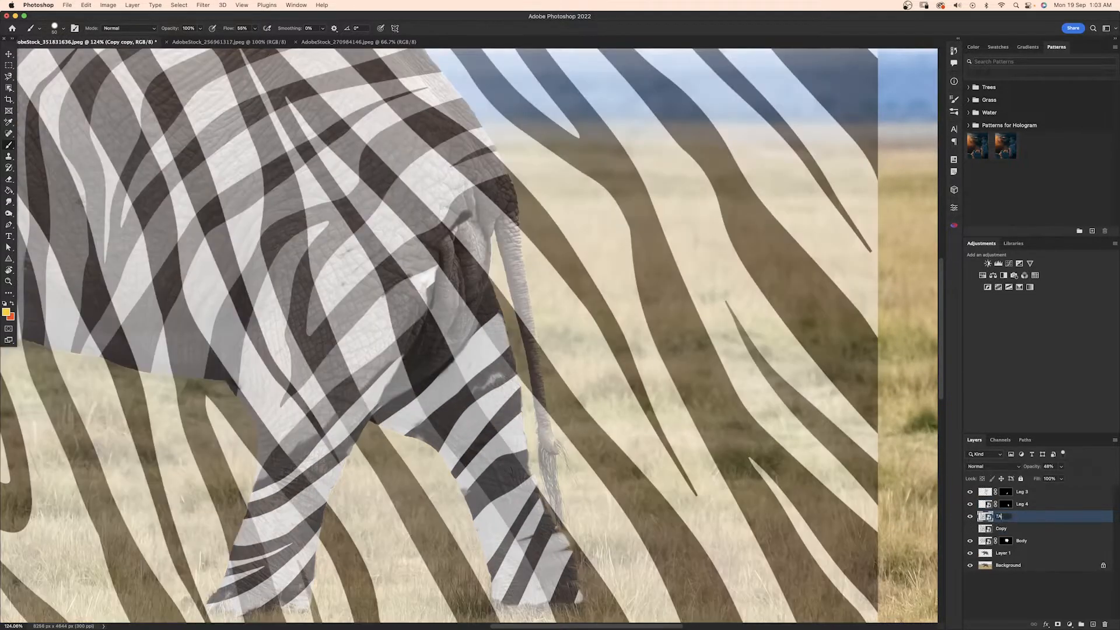
left_click(1049, 466)
type("59")
key("Return")
Step: Scale down and rotate the TAil texture and place it over the elephant's tail
key("ctrl+t")
scroll(466, 335, "down", 3)
left_click_drag(175, 315, 611, 366)
left_click_drag(607, 169, 511, 596)
left_click_drag(423, 408, 545, 378)
key("Return")
Step: Hide the TAil texture with a black layer mask and ready the brush with white
key("b")
key("d")
key("x")
key("ctrl+i")
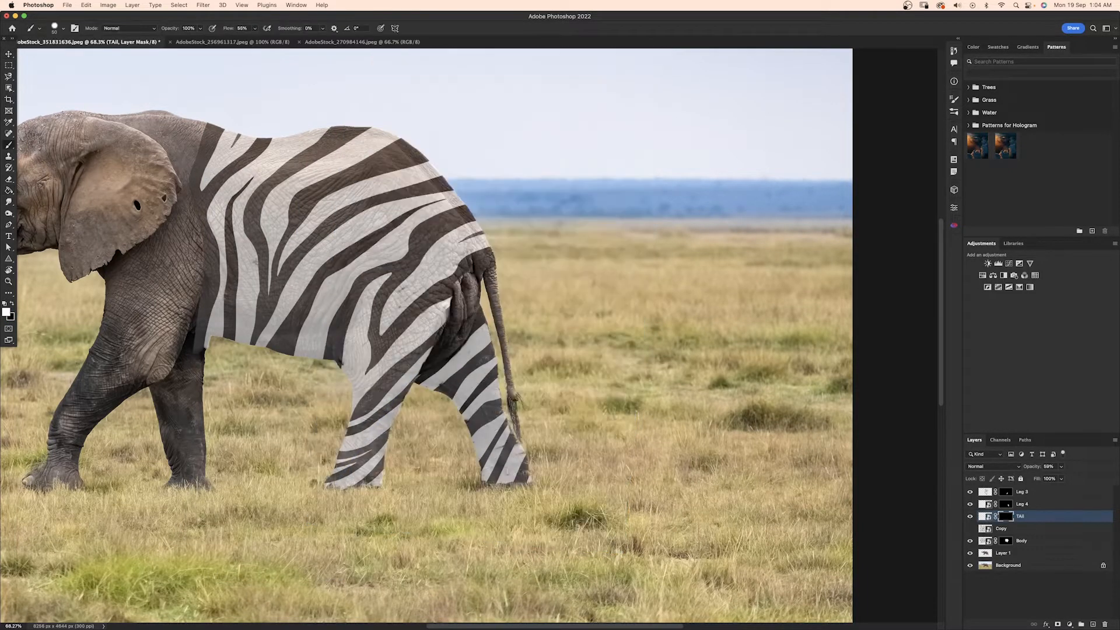
Step: Paint white on the TAil mask within the elephant's outline to reveal stripes down to the tuft, and deselect the outline
scroll(496, 286, "up", 5)
scroll(506, 284, "up", 5)
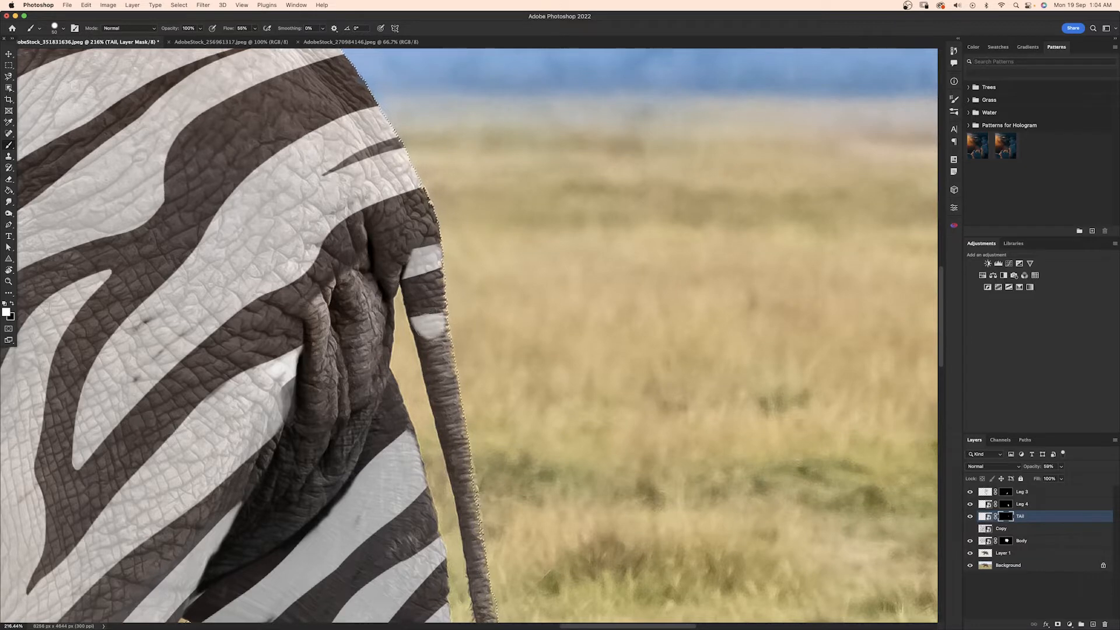
left_click(445, 386)
scroll(445, 386, "up", 4)
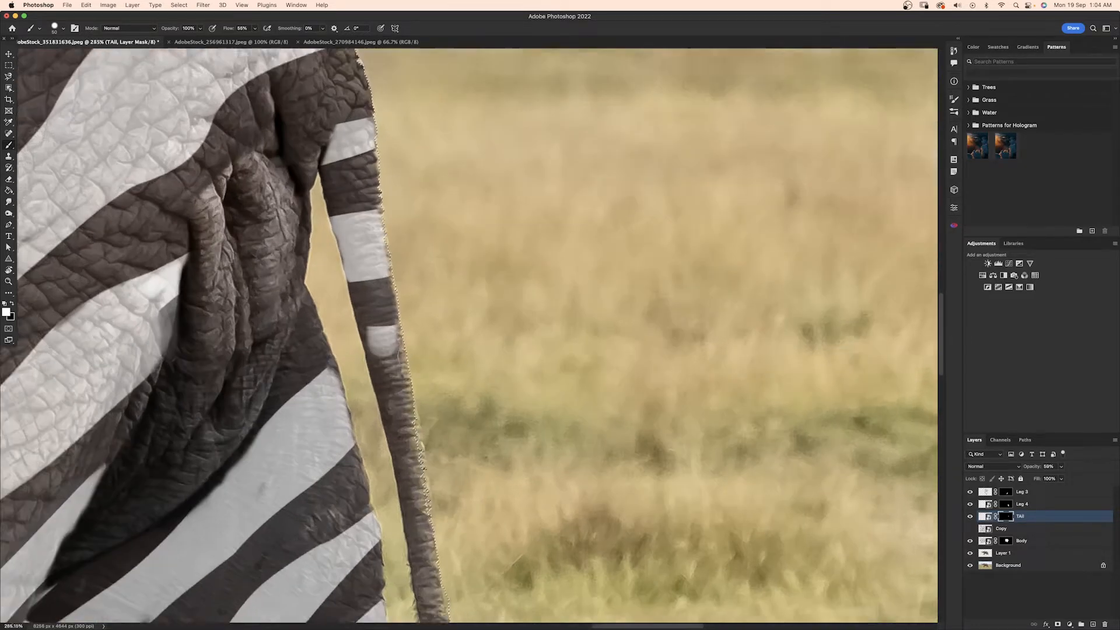
left_click_drag(355, 350, 363, 414)
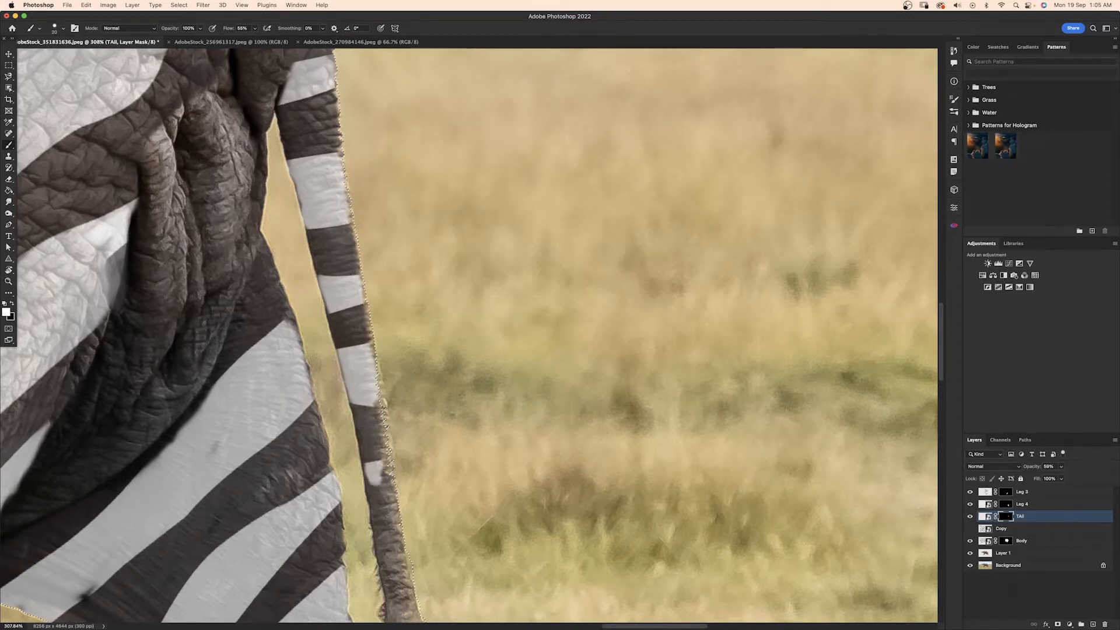
mouse_move(357, 499)
left_mouse_down()
mouse_move(325, 436)
mouse_move(345, 428)
left_mouse_up()
key("x")
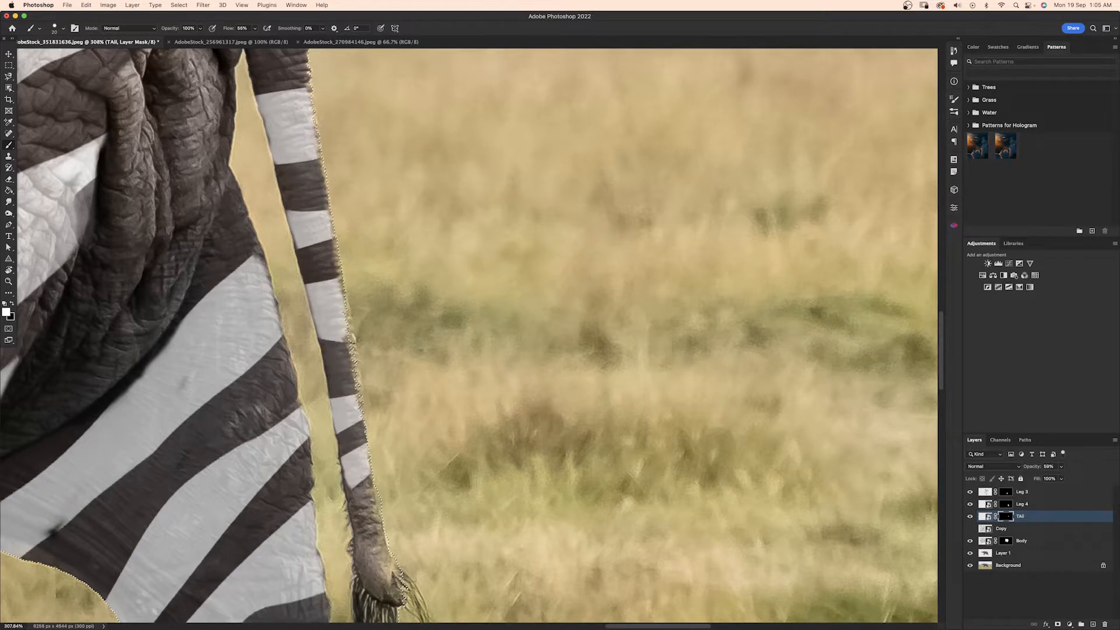
left_click_drag(362, 544, 367, 583)
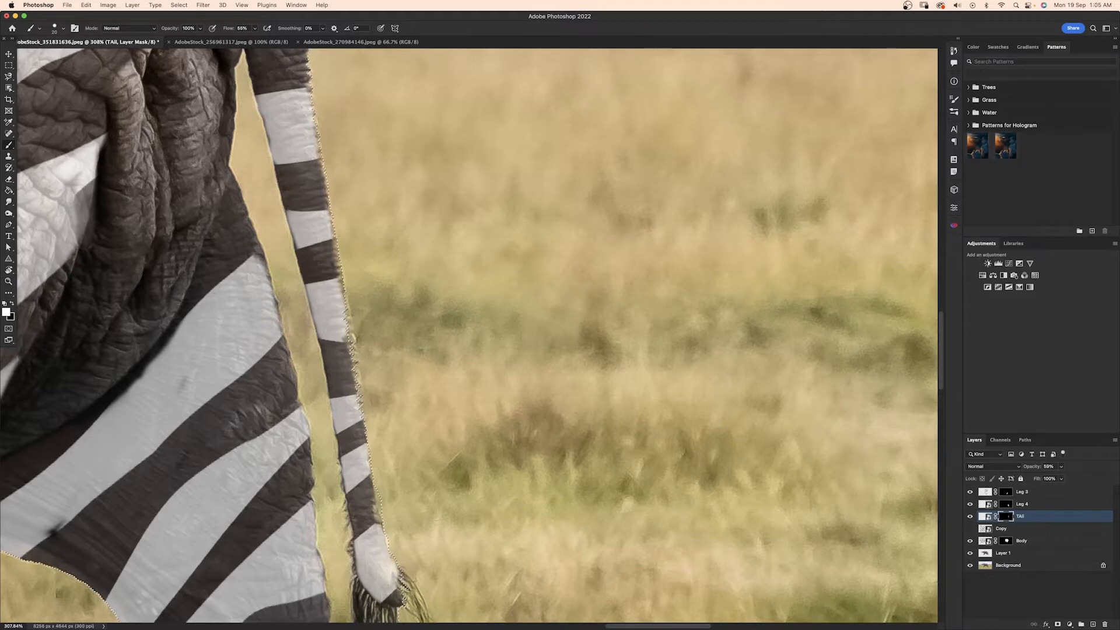
left_click_drag(368, 442, 359, 406)
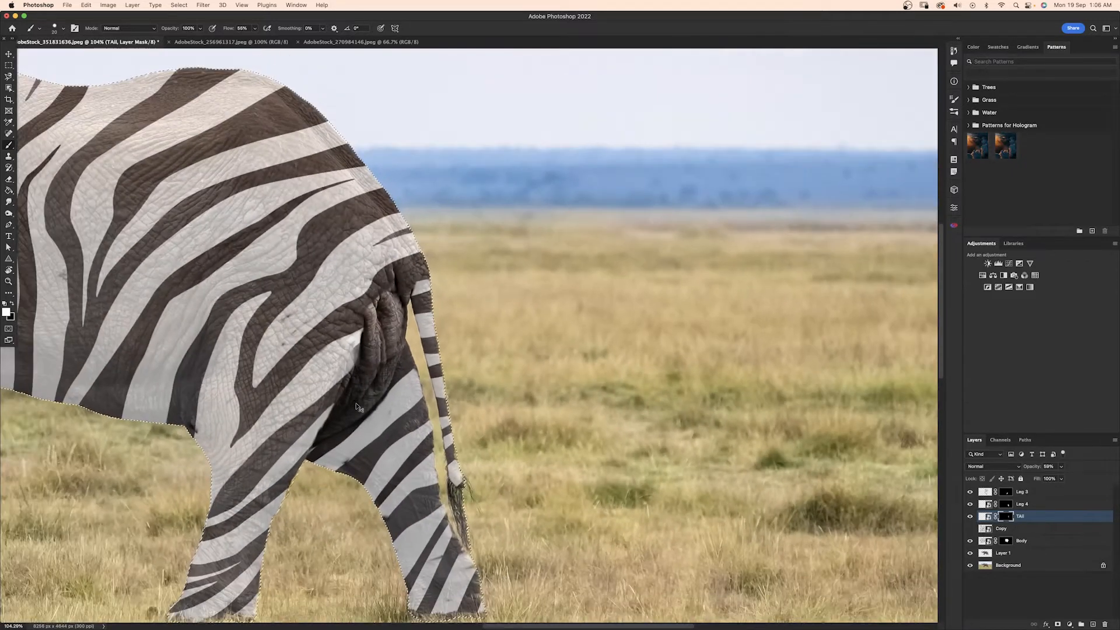
key("super+d")
Step: Examine the striped tail, the rump edge and the torso for gaps in the pattern
left_click_drag(434, 309, 471, 280)
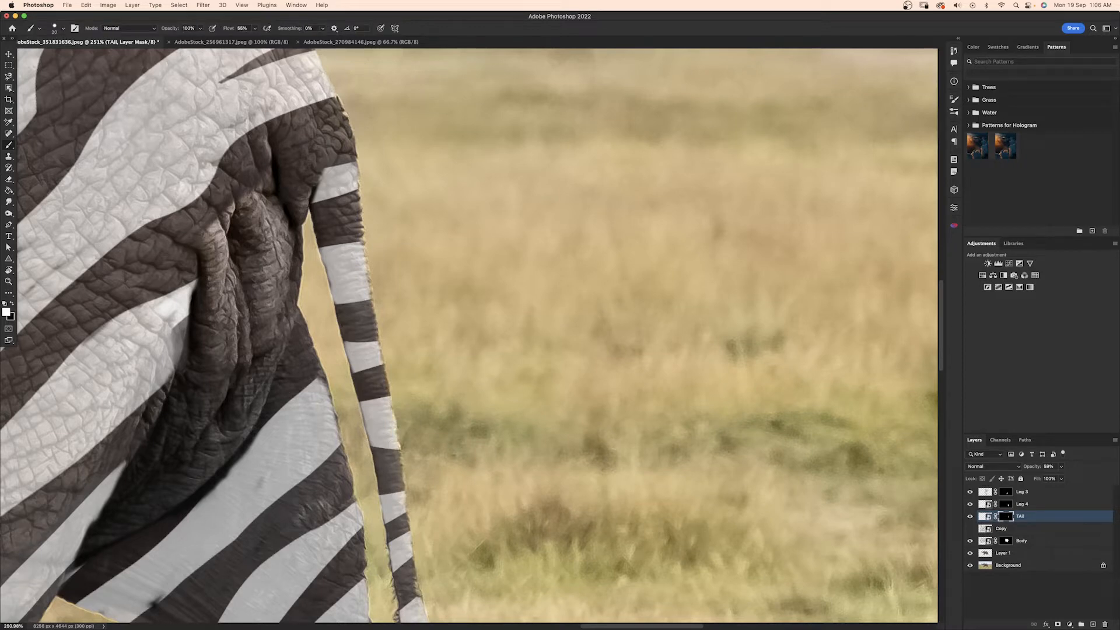
scroll(363, 255, "up", 3)
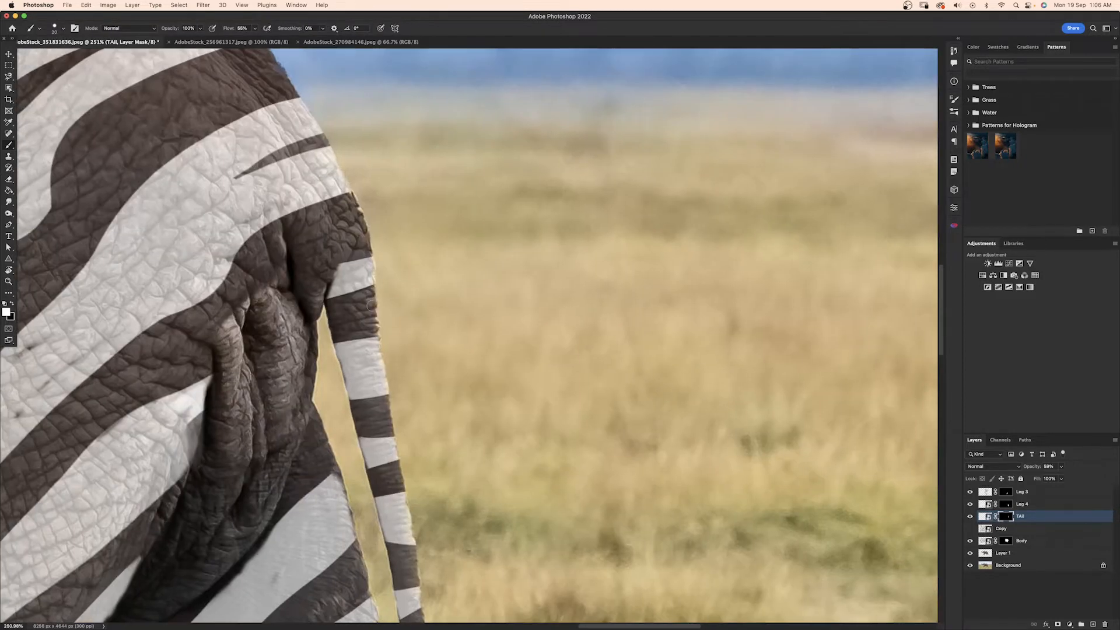
scroll(355, 323, "up", 5)
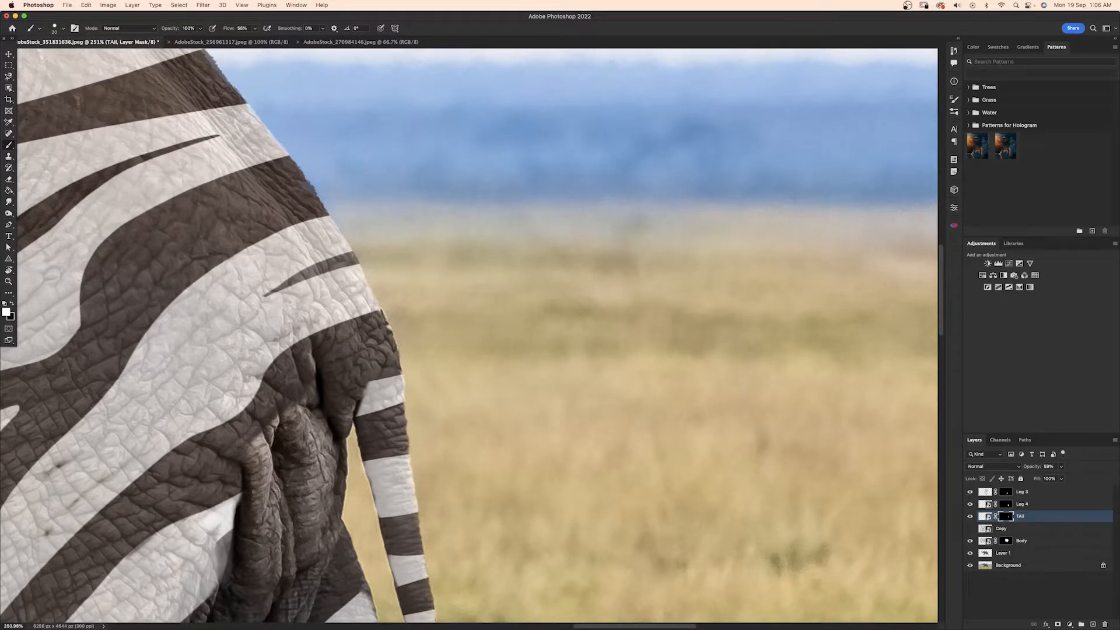
left_click(1027, 503)
left_click(1022, 540)
scroll(467, 335, "up", 3)
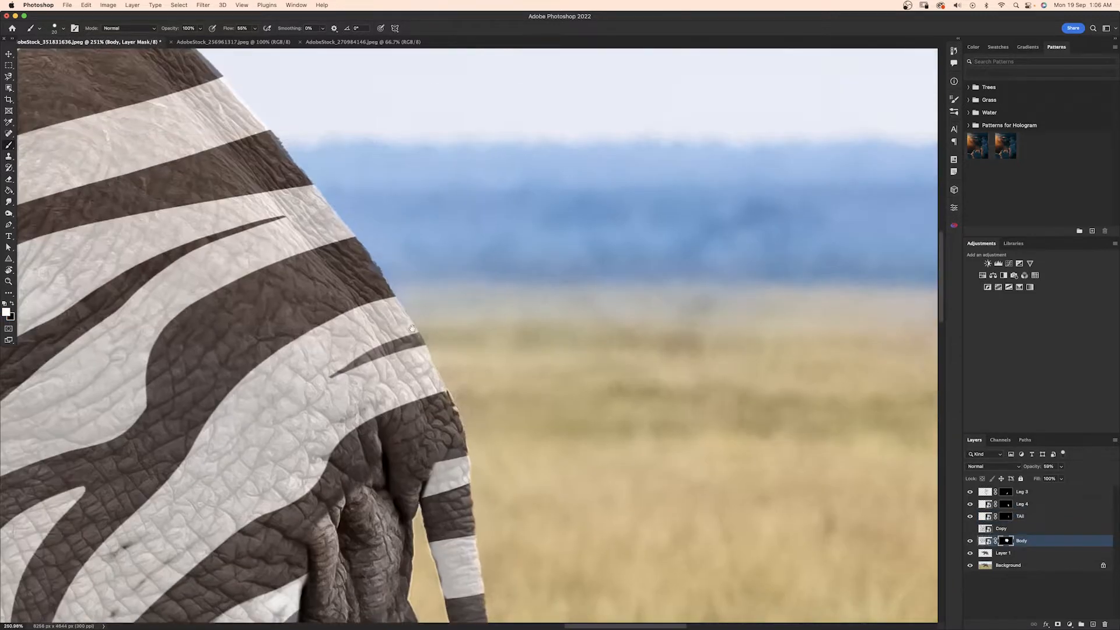
scroll(461, 450, "down", 6)
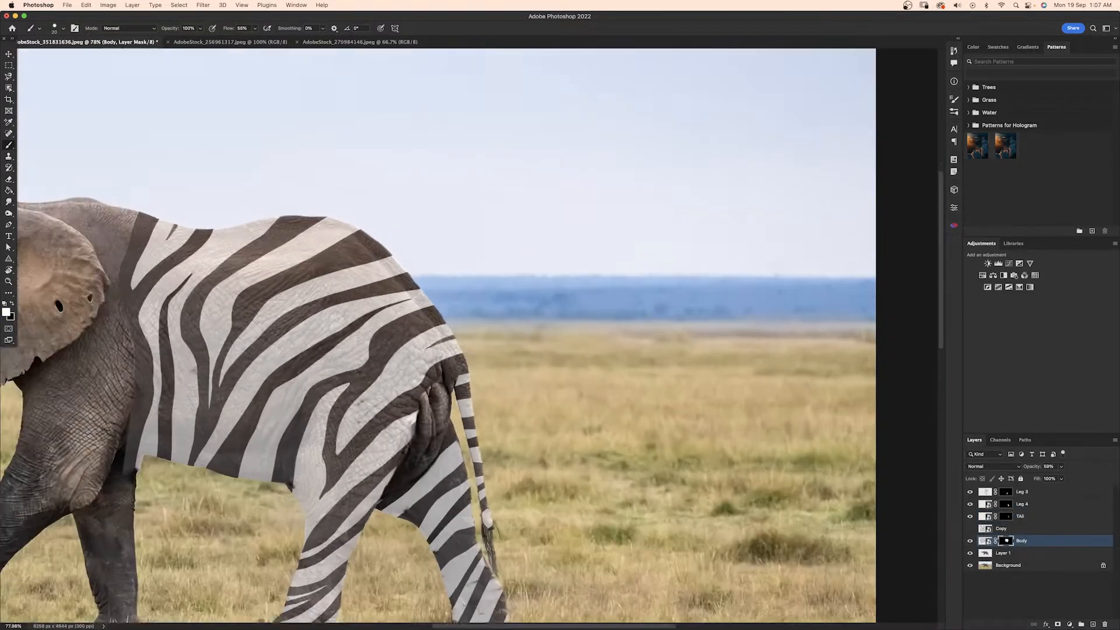
left_click(1020, 516)
left_click_drag(512, 449, 560, 433)
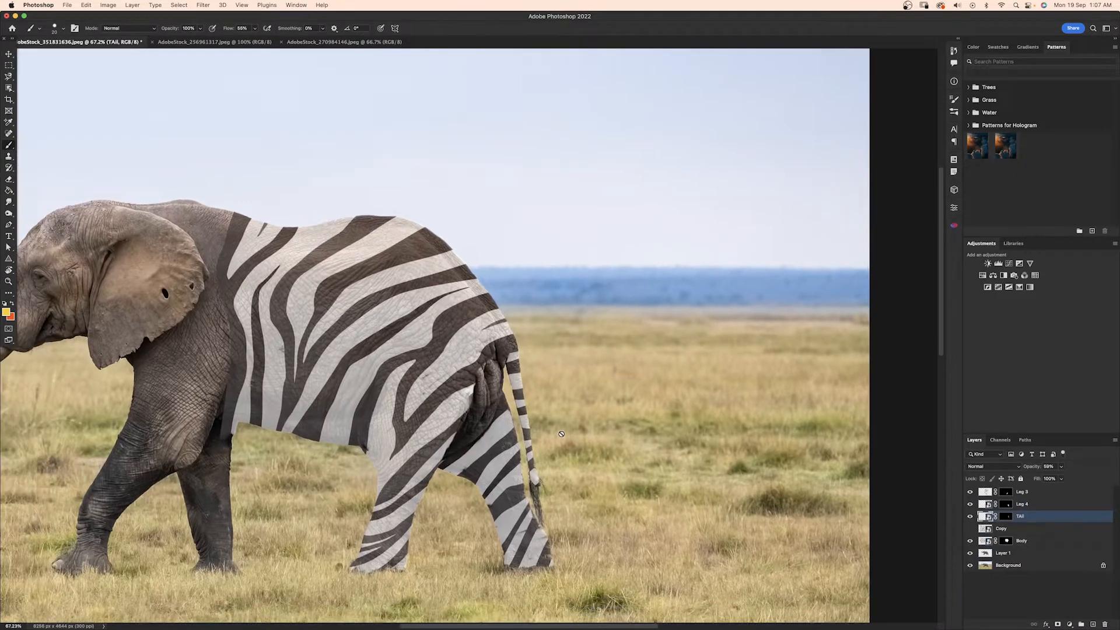
Step: Duplicate the Copy texture layer once more and set the duplicate's opacity to 40%
scroll(561, 433, "up", 5)
key("alt+bracketleft")
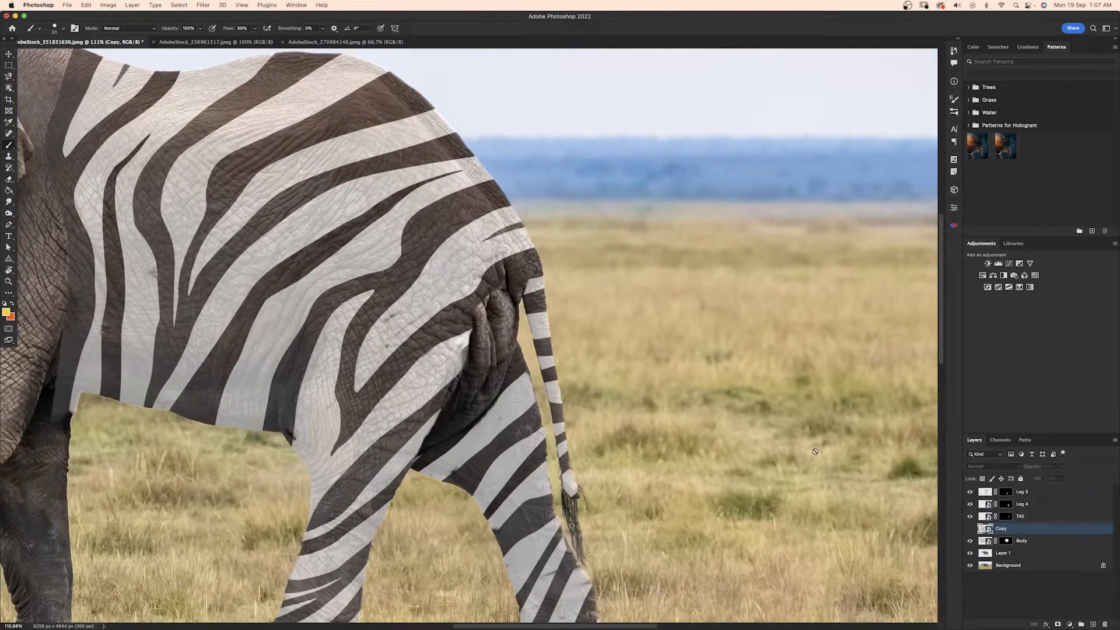
key("super+j")
left_click(1050, 464)
left_click_drag(1032, 472, 1028, 473)
Step: Scale, rotate and position the new texture copy so its stripes run diagonally across the skin folds below the tail
key("super+t")
left_click_drag(574, 342, 152, 328)
left_click_drag(348, 402, 672, 450)
scroll(468, 337, "down", 7)
left_click_drag(51, 354, 112, 354)
left_click_drag(622, 374, 376, 465)
left_click_drag(376, 373, 454, 348)
left_click_drag(597, 348, 589, 292)
right_click(477, 354)
left_click(493, 466)
left_click_drag(465, 281, 468, 301)
mouse_move(403, 379)
left_mouse_down()
mouse_move(400, 349)
mouse_move(451, 418)
mouse_move(436, 350)
mouse_move(455, 324)
left_mouse_up()
key("Return")
Step: Add a layer mask to the new texture copy and fill it with black
left_click(1056, 625)
key("d")
key("g")
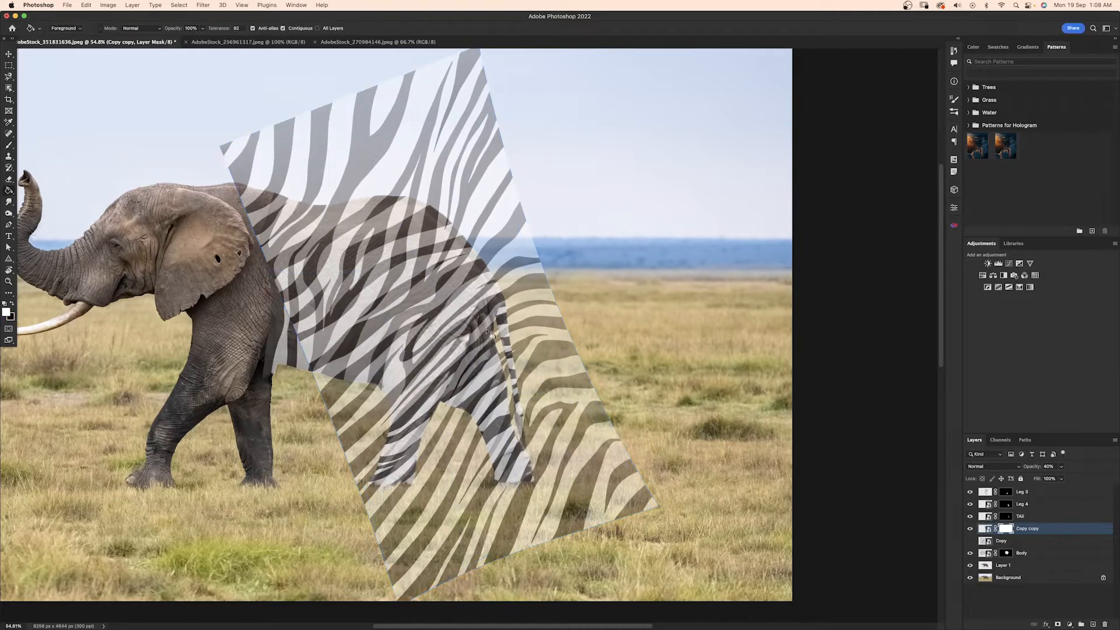
left_click(491, 346)
Step: Enlarge the brush and paint on the new mask to reveal stripes over the skin folds below the tail, trimming their edges
key("b")
scroll(491, 346, "up", 5)
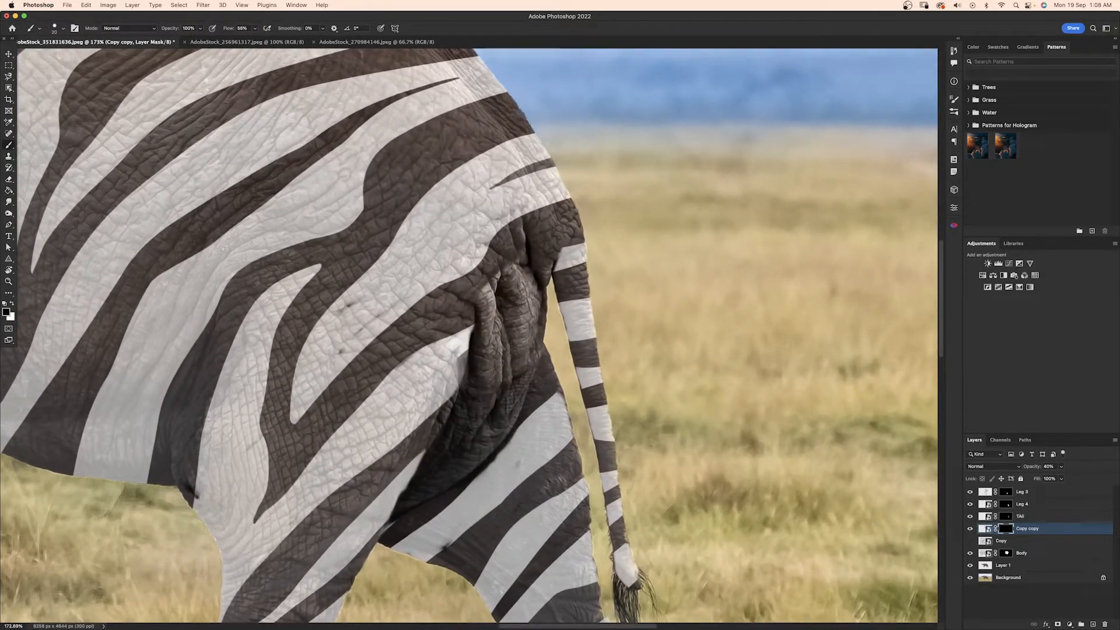
key("x")
key("bracketright")
key("bracketright")
key("bracketright")
mouse_move(509, 262)
left_mouse_down()
mouse_move(504, 305)
mouse_move(531, 314)
mouse_move(517, 393)
mouse_move(495, 433)
mouse_move(401, 512)
left_mouse_up()
mouse_move(493, 314)
left_mouse_down()
mouse_move(433, 455)
mouse_move(470, 373)
mouse_move(403, 463)
mouse_move(404, 504)
mouse_move(477, 375)
mouse_move(490, 374)
mouse_move(452, 456)
mouse_move(535, 379)
left_mouse_up()
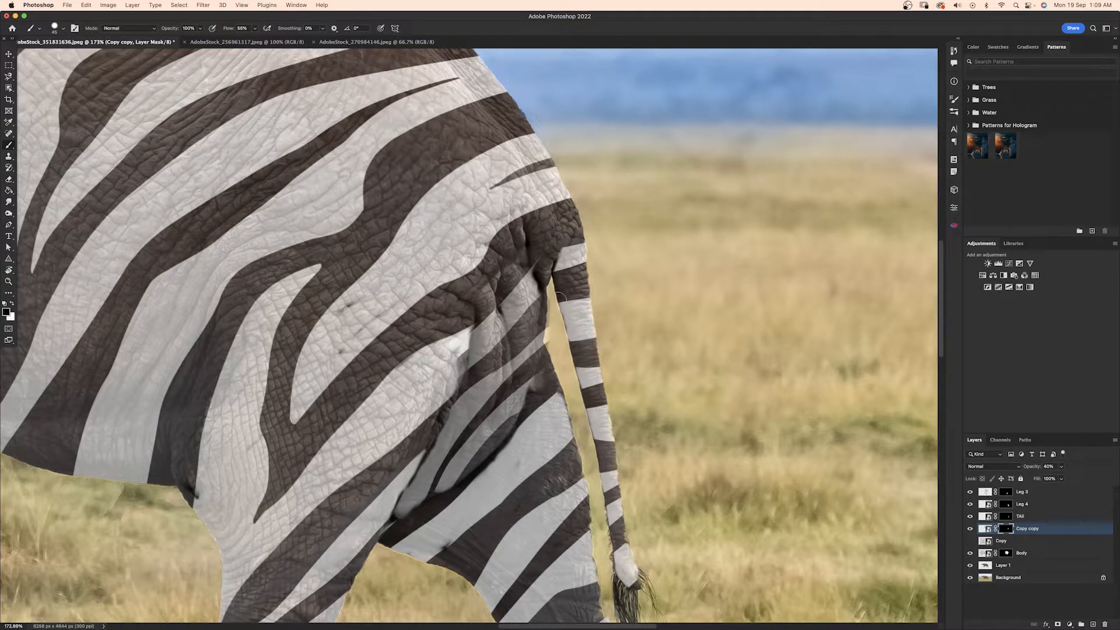
key("x")
mouse_move(546, 373)
left_mouse_down()
mouse_move(464, 452)
mouse_move(449, 484)
left_mouse_up()
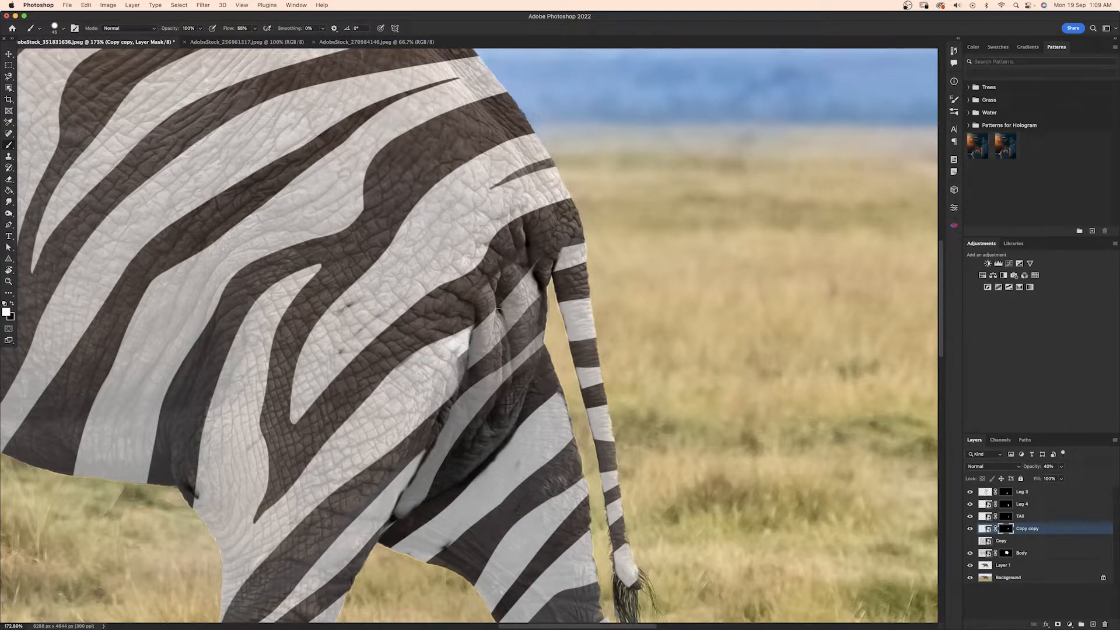
Step: Slightly lower the opacity of the skin-fold texture layer and rename it Back
key("v")
left_click_drag(1028, 468, 1042, 467)
key("super+minus")
key("super+minus")
scroll(405, 297, "left", 5)
scroll(405, 296, "up", 2)
scroll(404, 296, "up", 2)
scroll(405, 296, "right", 3)
scroll(405, 296, "left", 6)
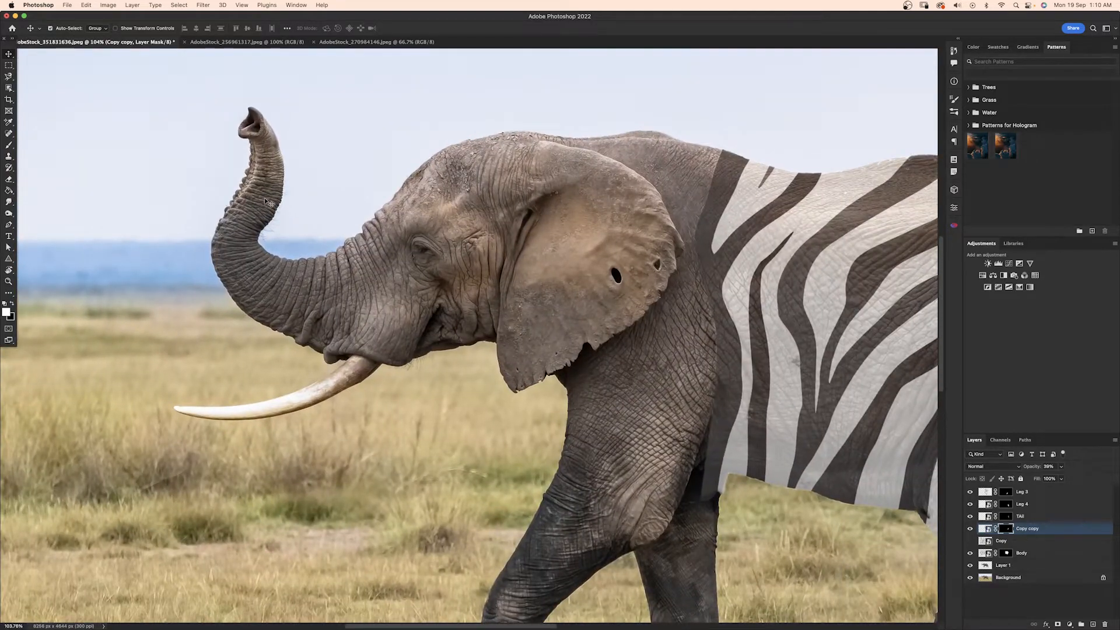
scroll(715, 478, "up", 4)
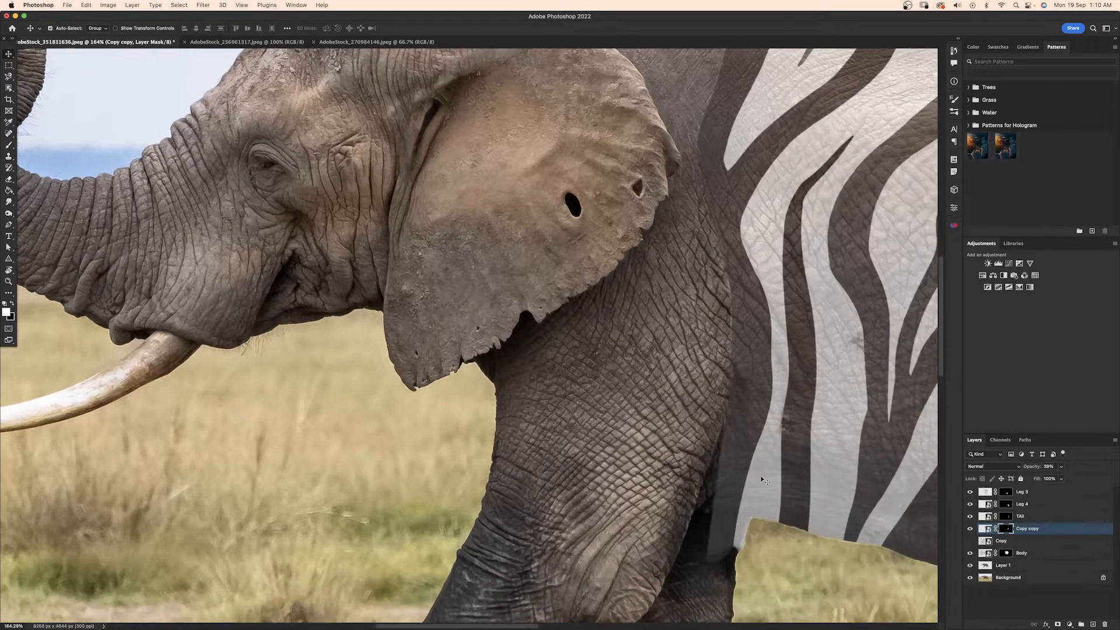
left_click(898, 539)
double_click(1025, 528)
type("Back")
key("Return")
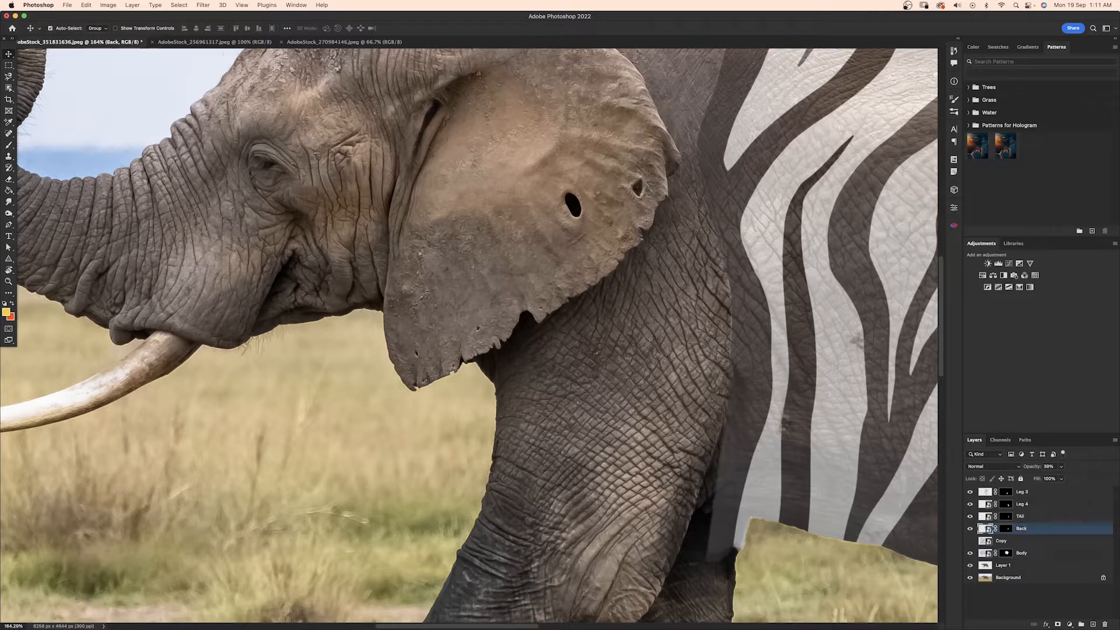
left_click(1023, 553)
key("b")
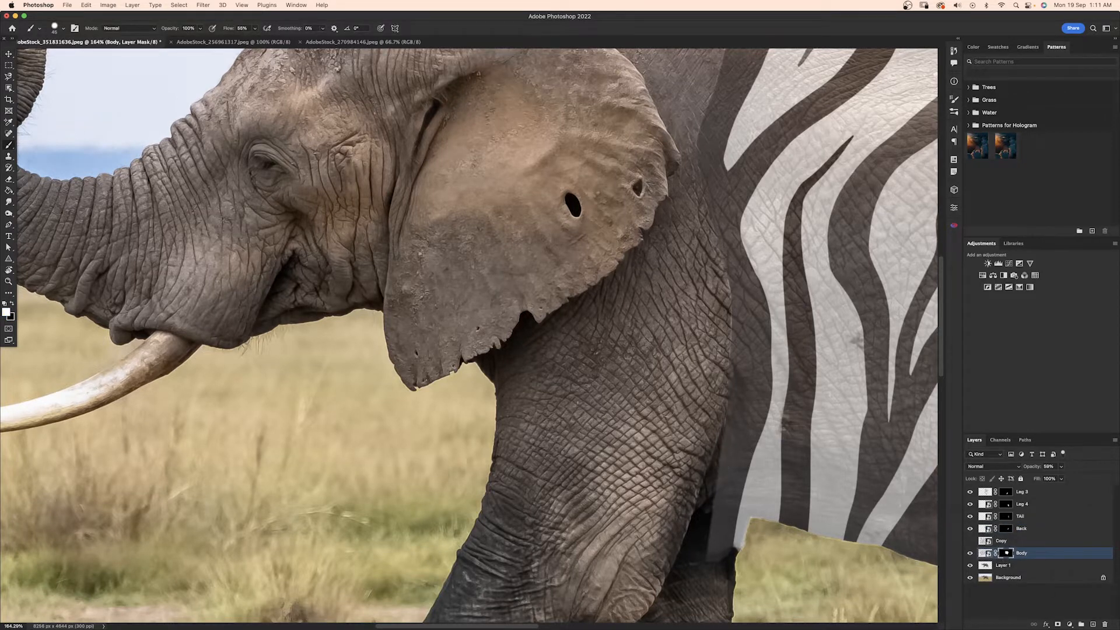
scroll(626, 470, "down", 3)
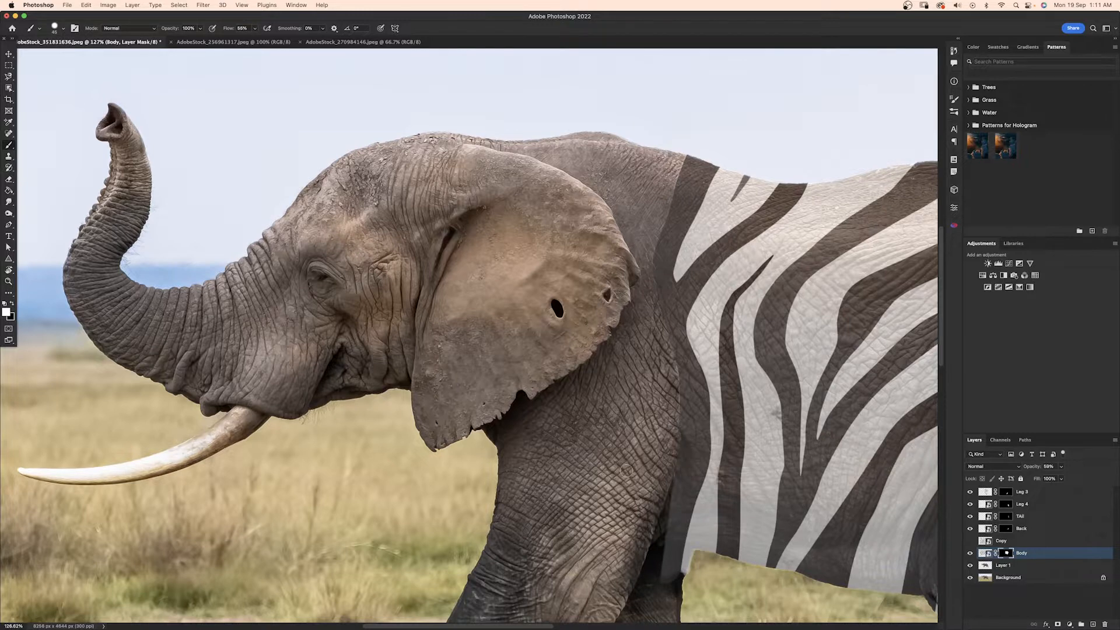
Step: Duplicate the hidden Copy texture layer, make the duplicate visible at 59% opacity and rename it Front
left_click(1011, 542)
key("super+j")
left_click(969, 540)
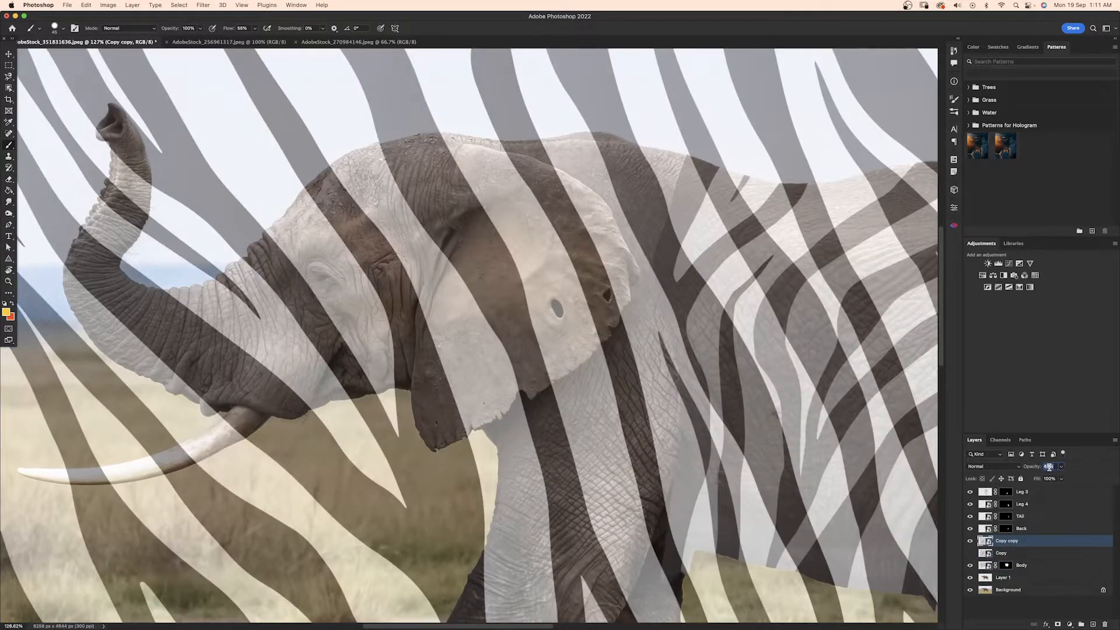
type("59")
type("v")
double_click(1012, 540)
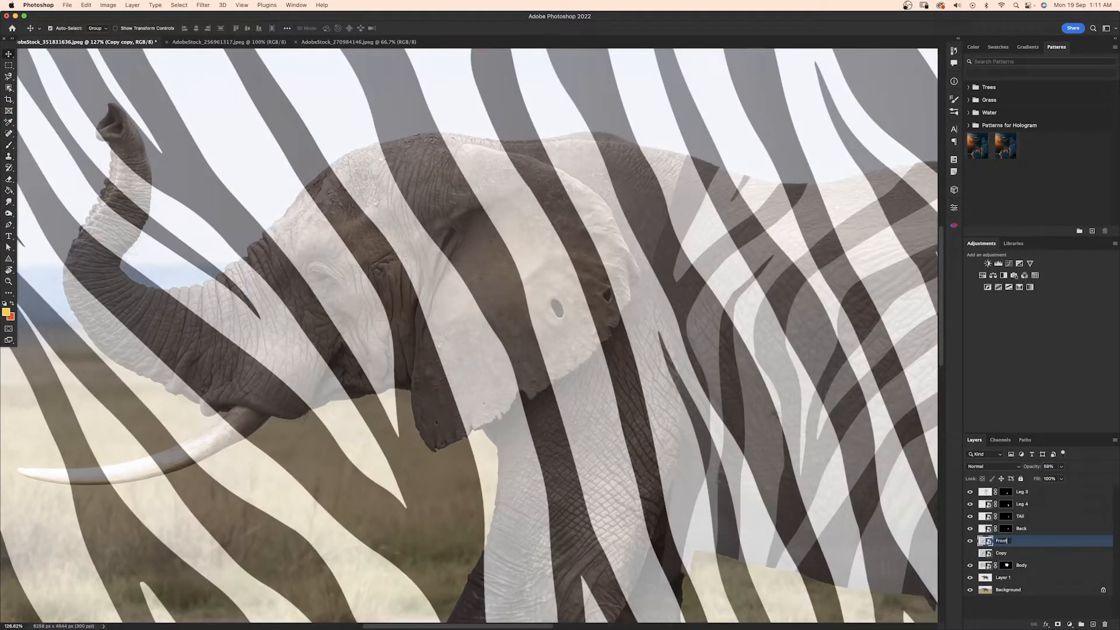
type("Front")
key("Return")
Step: Move, rotate and warp the Front texture so its stripes run down over the elephant's head, shoulder and front legs
scroll(749, 318, "down", 10)
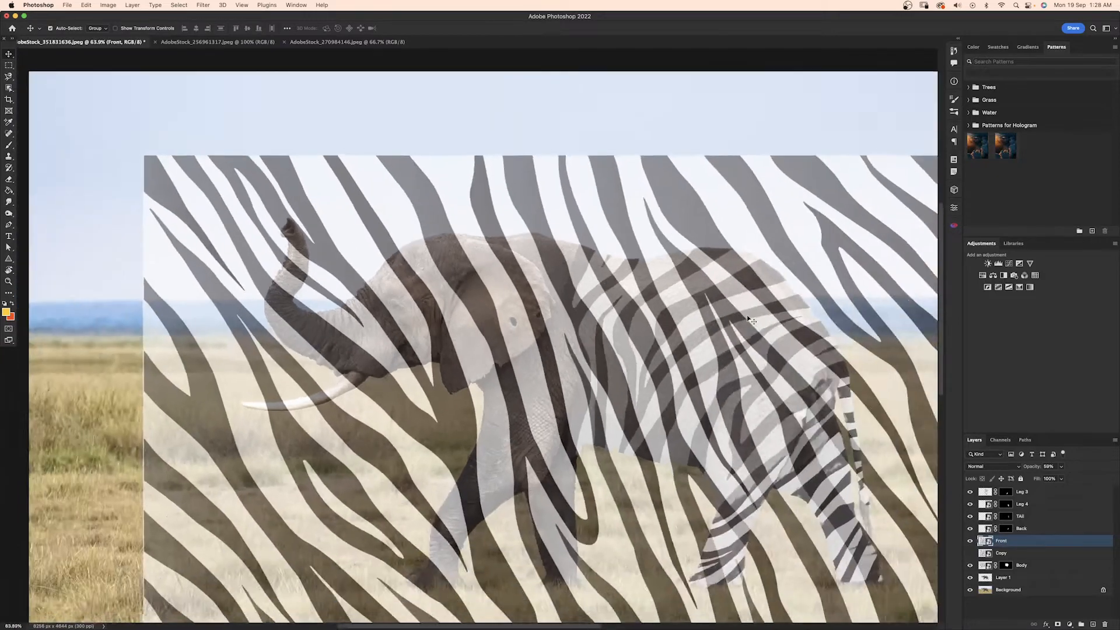
key("super+t")
left_click_drag(782, 342, 475, 305)
scroll(474, 305, "up", 3)
left_click_drag(810, 280, 787, 318)
left_click_drag(501, 324, 487, 310)
right_click(470, 387)
left_click(493, 463)
left_click_drag(426, 309, 487, 115)
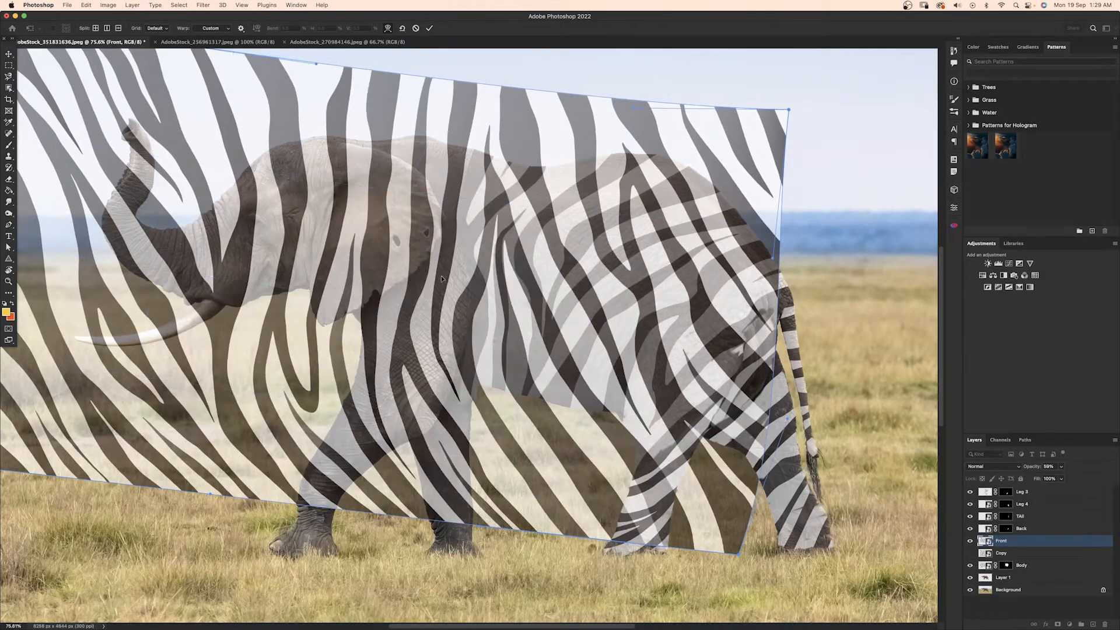
key("Return")
Step: Nudge the Front texture upward to fine-tune its position over the elephant's front half
key("shift+Up")
key("shift+Up")
key("shift+Up")
key("shift+Up")
key("shift+Up")
key("shift+Up")
key("shift+Up")
key("shift+Up")
key("shift+Up")
key("shift+Up")
key("shift+Up")
key("shift+Up")
mouse_move(441, 276)
left_mouse_down()
mouse_move(449, 253)
mouse_move(439, 265)
left_mouse_up()
Step: Add a layer mask to the Front layer and fill it with black
left_click(1057, 624)
key("b")
key("d")
key("alt+BackSpace")
Step: Paint on the Front mask to reveal stripes along the top of the head and the neck above the ear
scroll(401, 298, "up", 3)
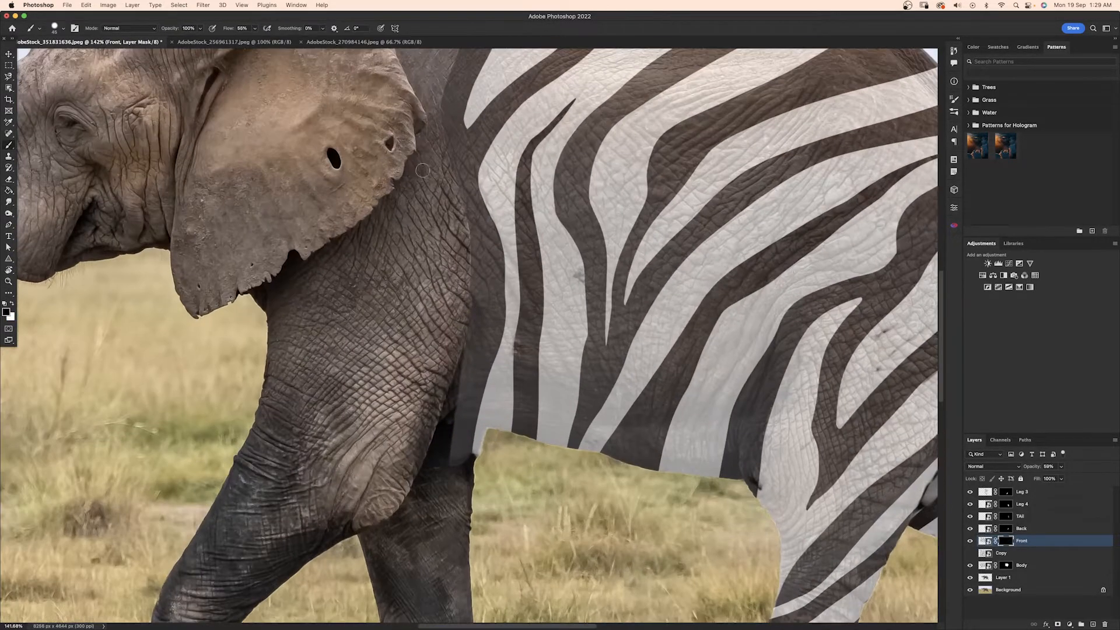
scroll(422, 170, "down", 3)
scroll(422, 170, "up", 4)
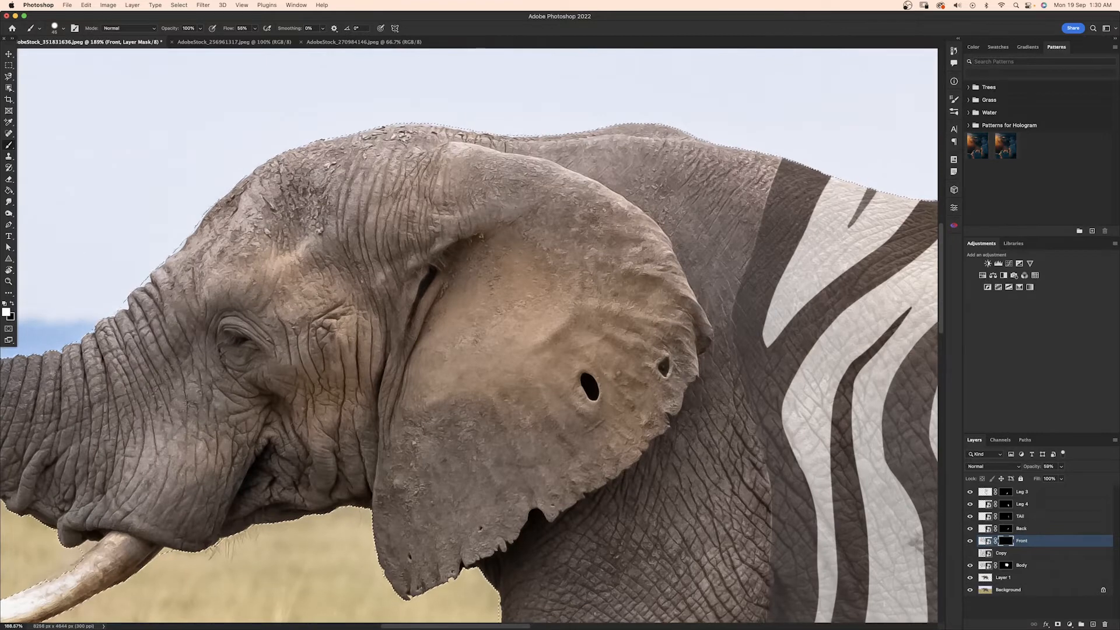
mouse_move(773, 156)
left_mouse_down()
mouse_move(543, 139)
mouse_move(700, 192)
mouse_move(728, 248)
mouse_move(420, 140)
mouse_move(265, 169)
mouse_move(385, 175)
mouse_move(470, 156)
mouse_move(513, 161)
mouse_move(624, 179)
mouse_move(656, 215)
left_mouse_up()
key("x")
key("x")
key("x")
left_click_drag(754, 206, 771, 162)
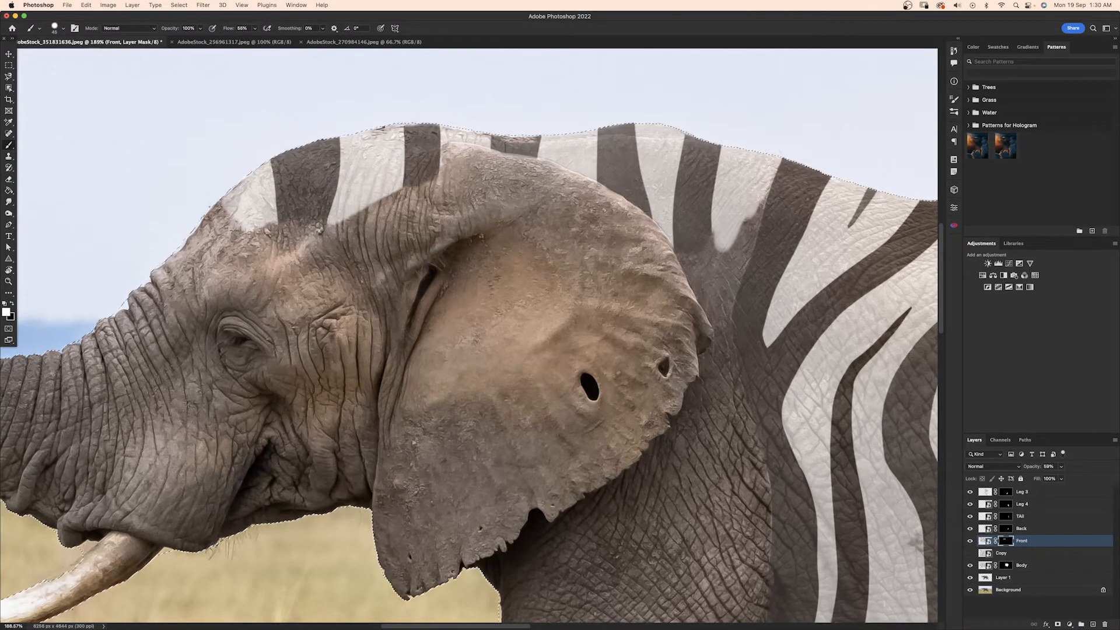
mouse_move(743, 248)
left_mouse_down()
mouse_move(726, 292)
mouse_move(717, 239)
left_mouse_up()
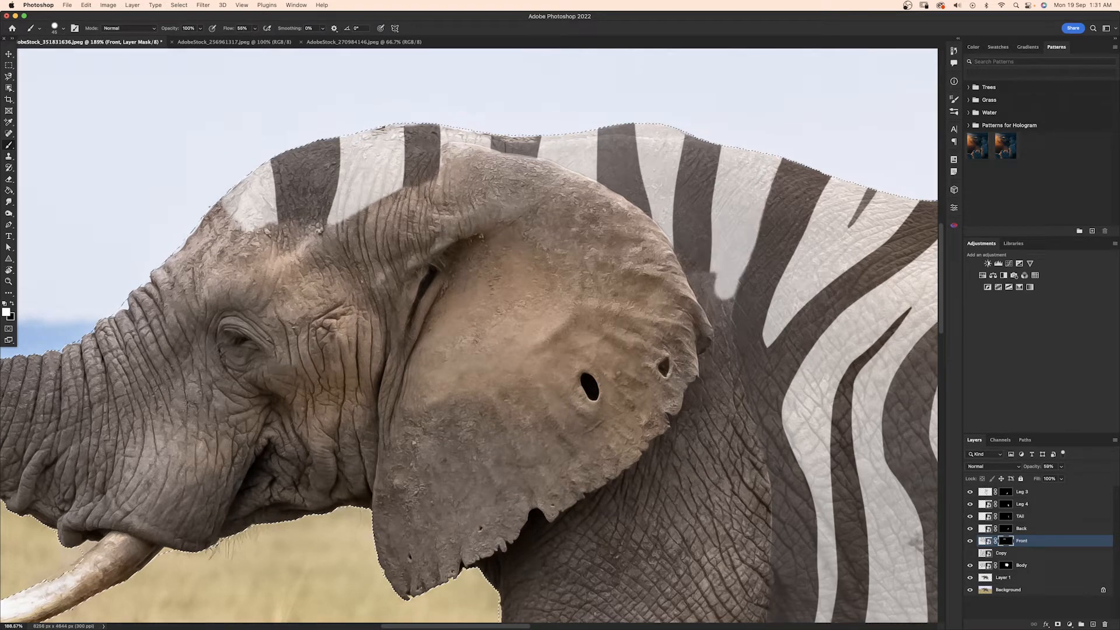
Step: Extend the revealed Front stripes down behind the ear toward the shoulder, trimming their ends on the mask
mouse_move(723, 319)
left_mouse_down()
mouse_move(729, 392)
mouse_move(714, 358)
mouse_move(708, 400)
mouse_move(683, 444)
left_mouse_up()
left_click_drag(742, 361, 744, 403)
key("x")
mouse_move(760, 444)
left_mouse_down()
mouse_move(748, 465)
mouse_move(799, 399)
mouse_move(778, 355)
mouse_move(762, 434)
left_mouse_up()
key("x")
scroll(791, 442, "down", 3)
key("x")
Step: Paint the Front mask along the rear of the shoulder to merge its pale stripe with the body pattern
left_click_drag(779, 359, 798, 408)
left_click_drag(703, 469, 684, 387)
left_click_drag(757, 326, 739, 404)
key("x")
key("x")
left_click_drag(754, 355, 745, 432)
mouse_move(784, 332)
left_mouse_down()
mouse_move(788, 412)
mouse_move(757, 427)
mouse_move(786, 426)
mouse_move(786, 470)
left_mouse_up()
mouse_move(784, 467)
left_mouse_down()
mouse_move(800, 324)
mouse_move(772, 329)
left_mouse_up()
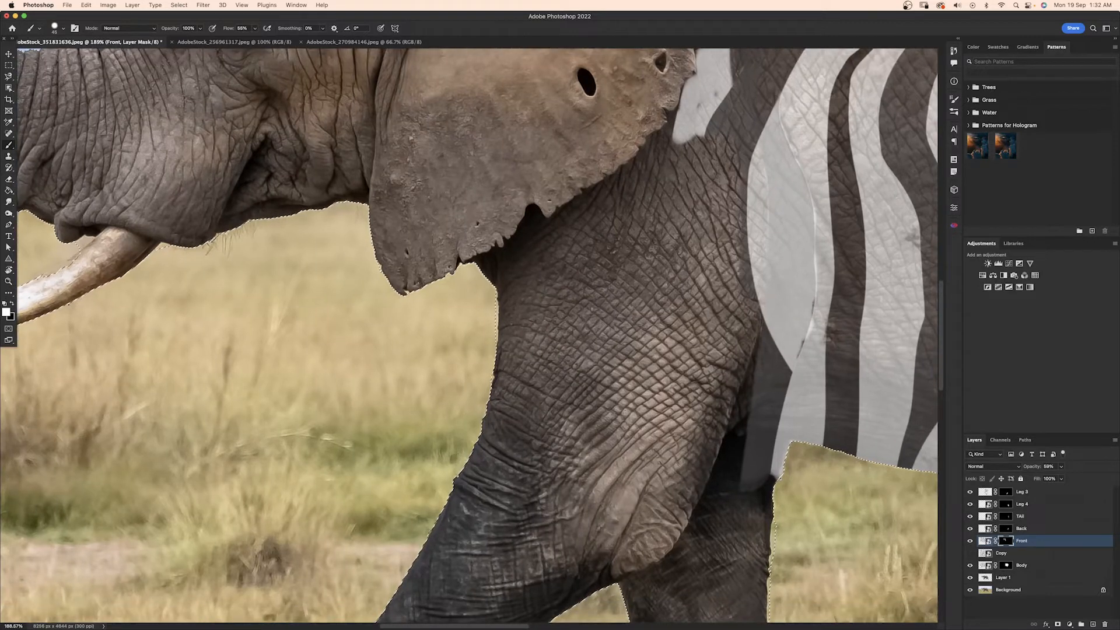
left_click_drag(768, 292, 700, 389)
left_click_drag(678, 255, 685, 382)
left_click_drag(685, 281, 686, 373)
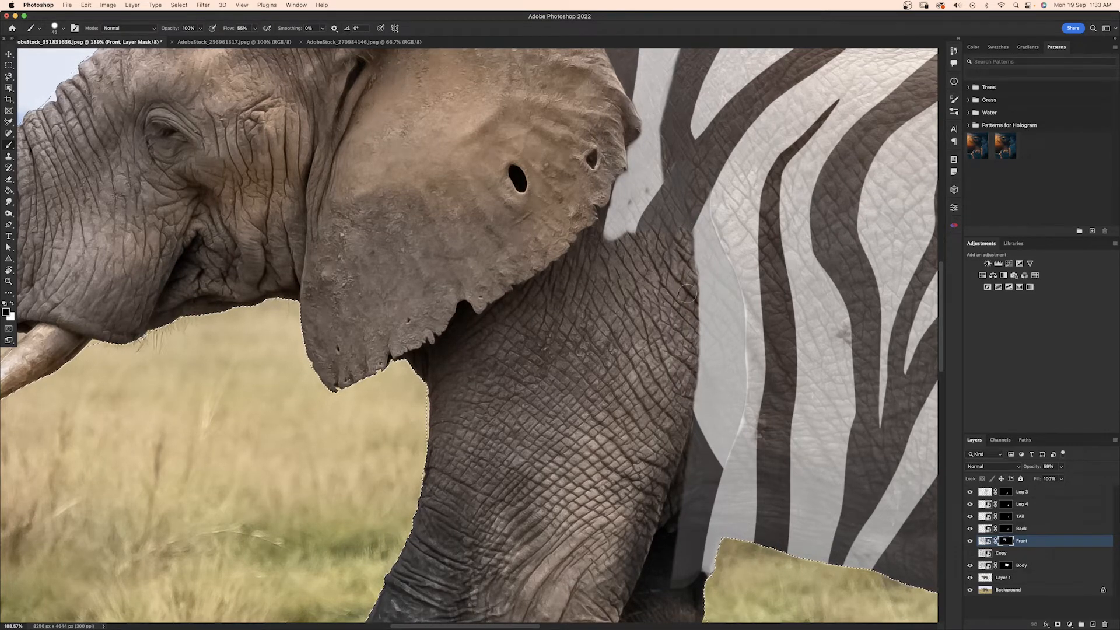
Step: Edit the Body mask to clean up the overlapping stripes at the rear of the shoulder
left_click(1022, 566)
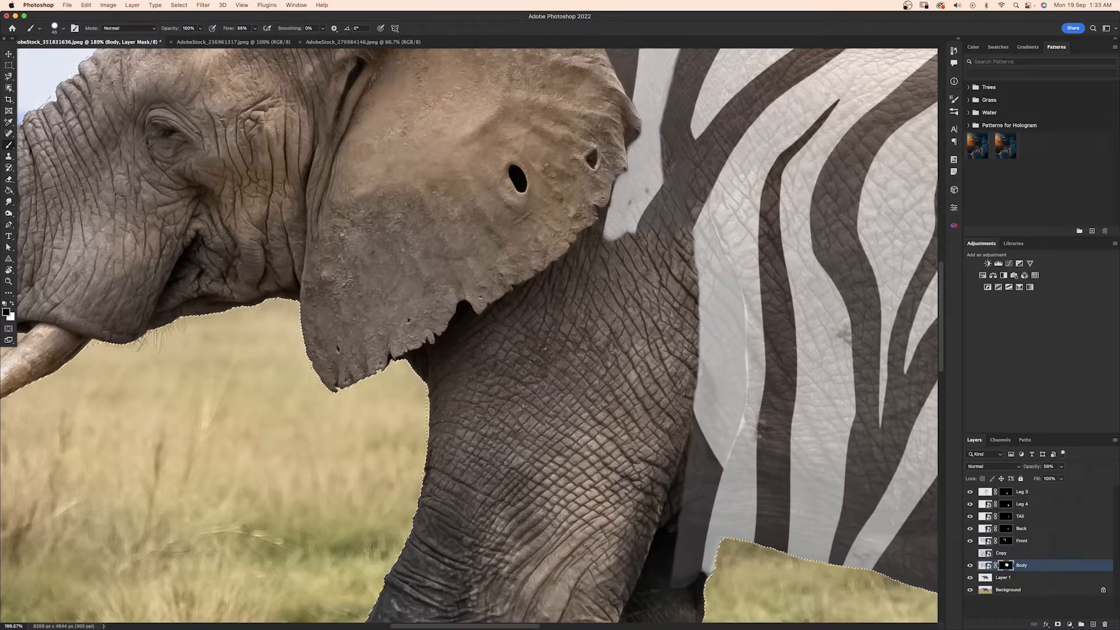
key("x")
left_click_drag(690, 216, 700, 185)
Step: Refine the Front mask behind the ear to blend the neck stripes into the body pattern
left_click(1006, 541)
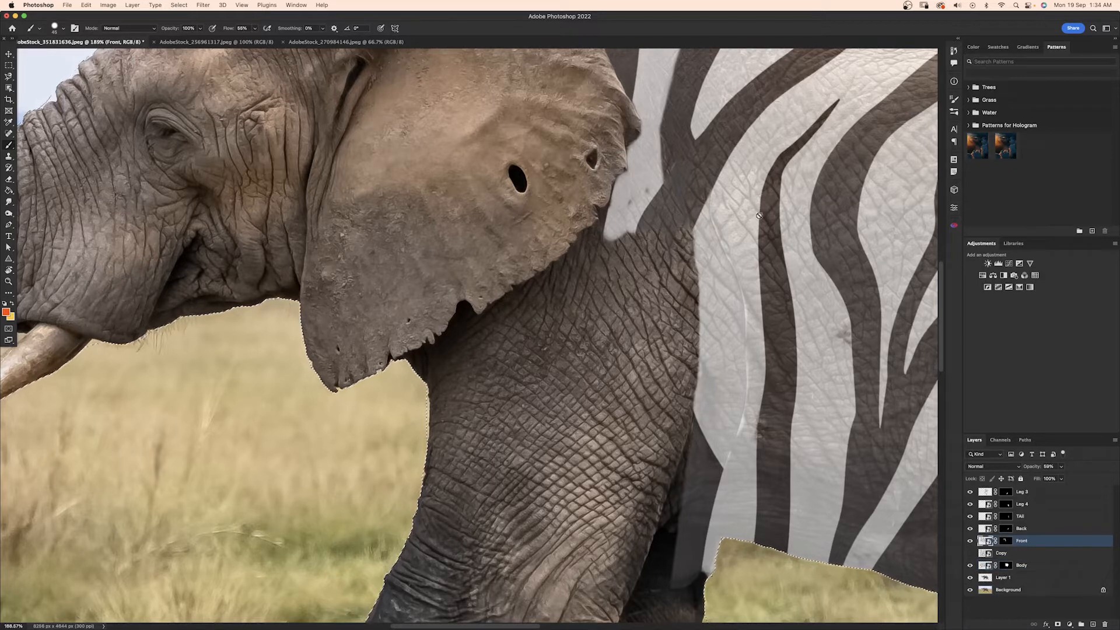
key("x")
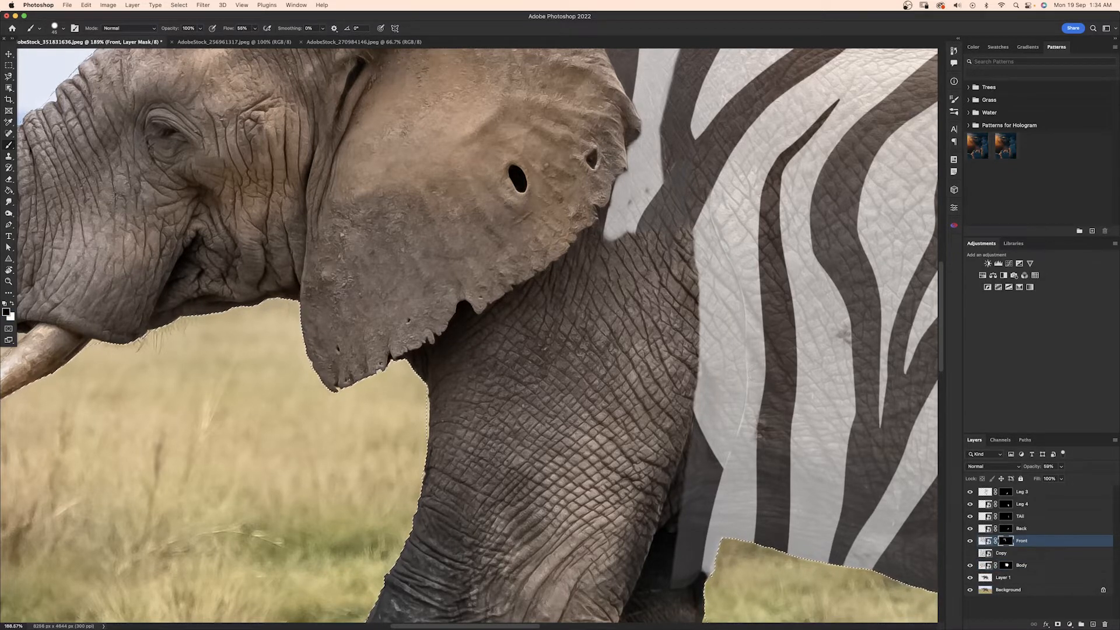
key("x")
left_click_drag(670, 115, 668, 168)
left_click_drag(659, 161, 587, 324)
mouse_move(595, 341)
left_mouse_down()
mouse_move(610, 210)
mouse_move(647, 137)
left_mouse_up()
key("x")
mouse_move(634, 251)
left_mouse_down()
mouse_move(629, 274)
mouse_move(632, 251)
left_mouse_up()
key("x")
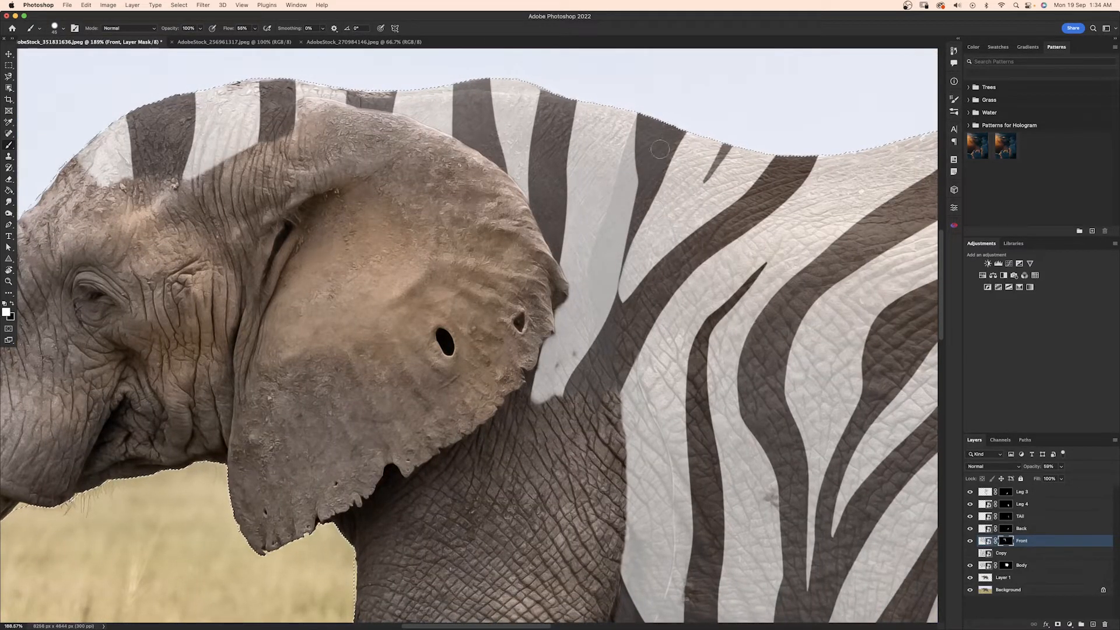
Step: Paint on the Body mask to hide the doubled pattern where the body meets the neck stripes
left_click(1017, 566)
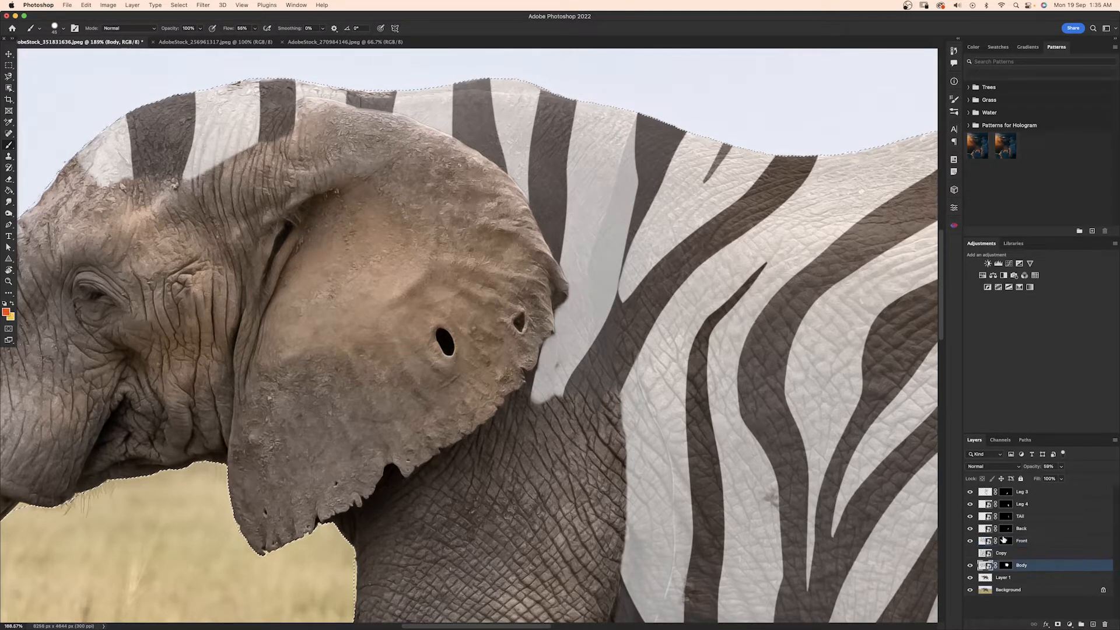
left_click(1006, 565)
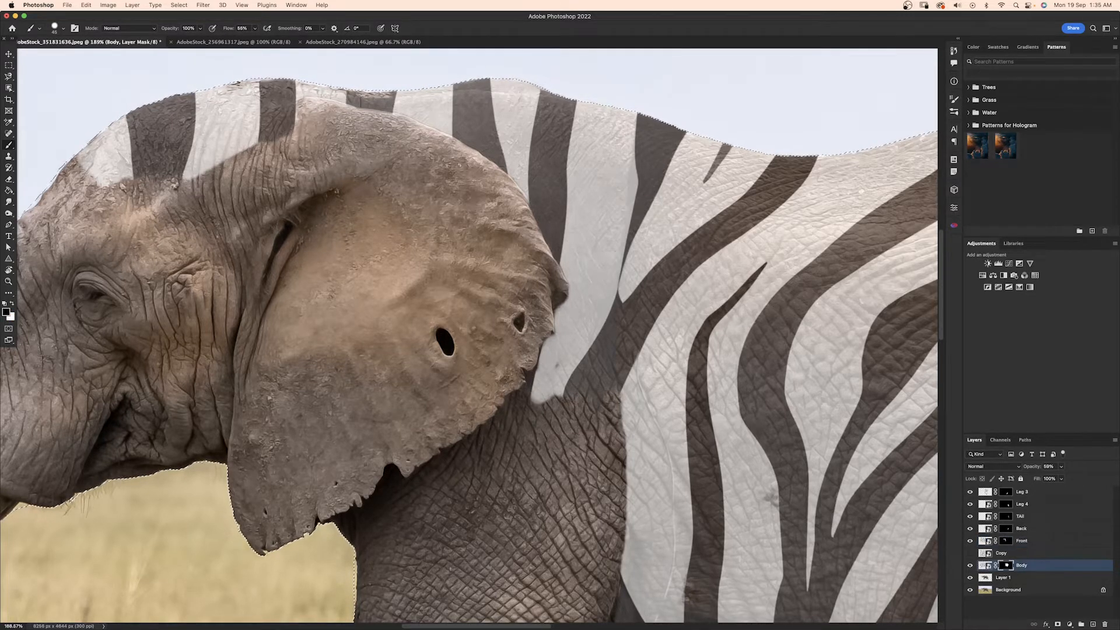
mouse_move(544, 424)
left_mouse_down()
mouse_move(573, 385)
mouse_move(495, 485)
mouse_move(485, 434)
mouse_move(516, 502)
mouse_move(569, 412)
mouse_move(587, 473)
left_mouse_up()
key("x")
Step: Paint on the Front mask to reveal stripes across the shoulder below the ear and down to the upper front leg
left_click(1006, 541)
key("x")
left_click_drag(586, 473, 601, 368)
mouse_move(568, 449)
left_mouse_down()
mouse_move(620, 313)
mouse_move(586, 456)
mouse_move(599, 538)
mouse_move(621, 543)
mouse_move(619, 500)
left_mouse_up()
key("x")
key("x")
mouse_move(598, 464)
left_mouse_down()
mouse_move(608, 523)
mouse_move(594, 550)
left_mouse_up()
mouse_move(559, 488)
left_mouse_down()
mouse_move(479, 344)
mouse_move(517, 448)
mouse_move(486, 389)
mouse_move(513, 472)
mouse_move(560, 549)
mouse_move(603, 547)
mouse_move(607, 403)
left_mouse_up()
mouse_move(616, 495)
left_mouse_down()
mouse_move(622, 503)
mouse_move(630, 446)
left_mouse_up()
key("super+z")
key("super+shift+z")
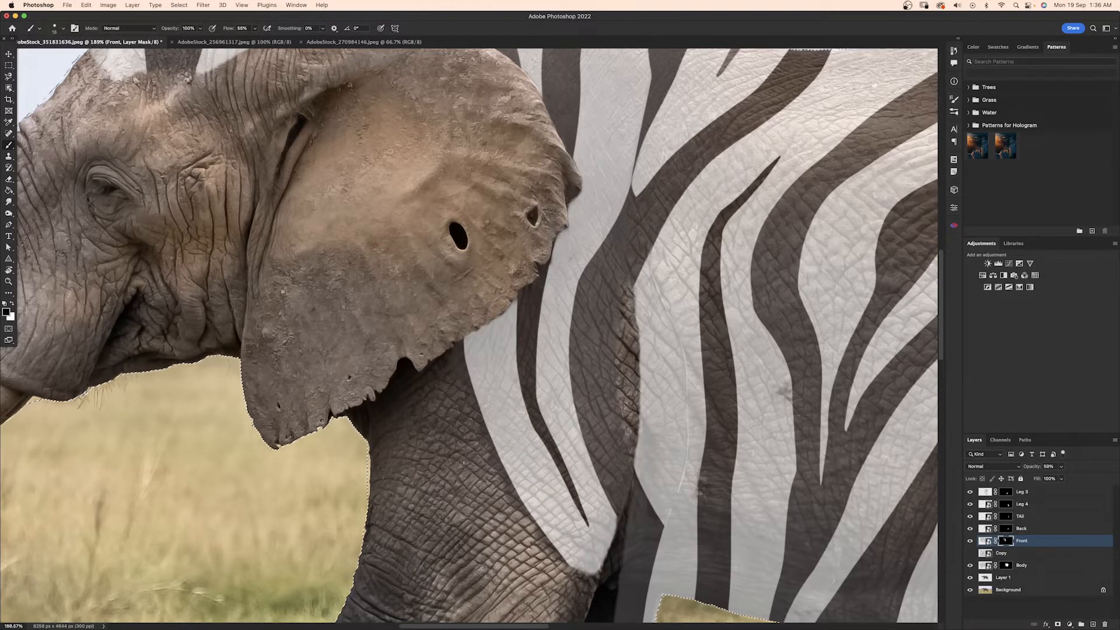
Step: Clean up the lower tip of the shoulder stripes on the Front mask along the rear edge of the front leg
key("x")
left_click_drag(617, 525, 584, 576)
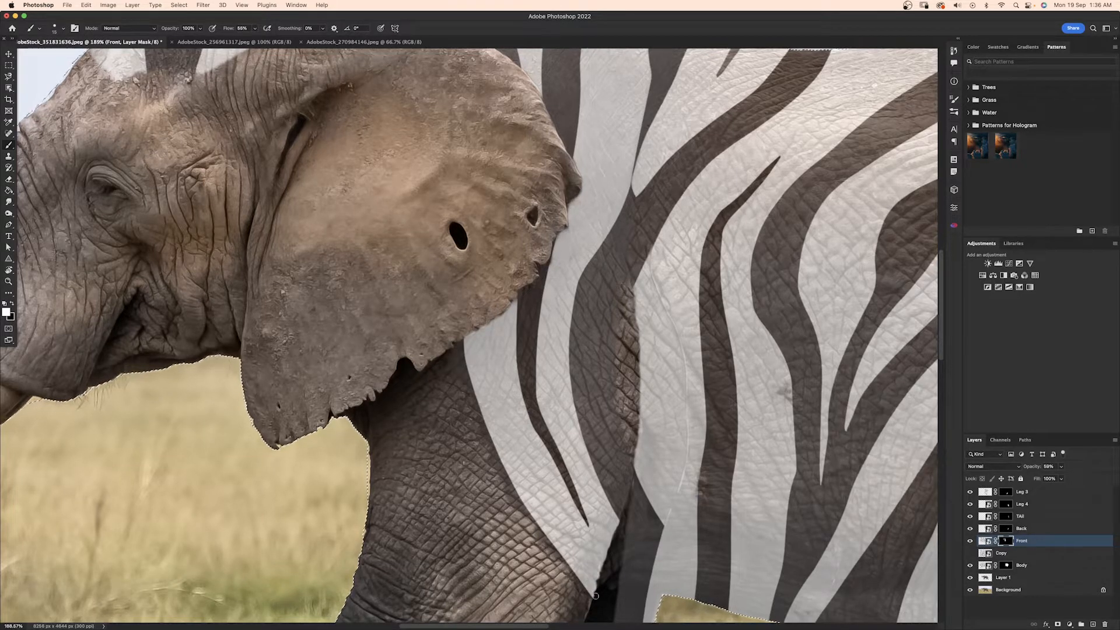
scroll(440, 332, "down", 3)
scroll(440, 332, "up", 3)
key("x")
key("x")
key("x")
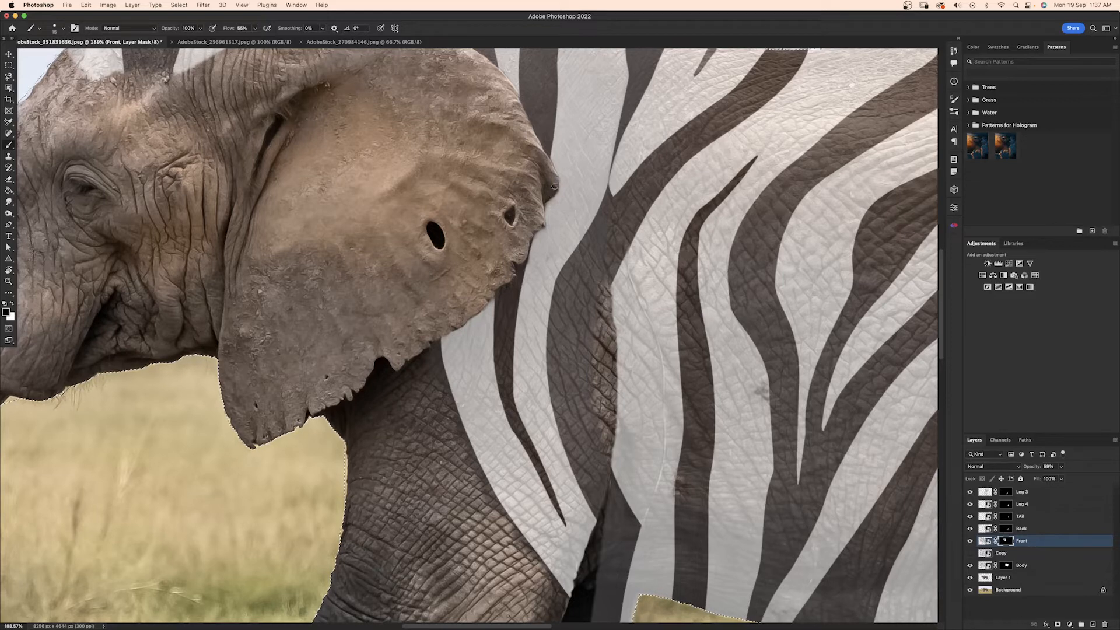
key("x")
Step: Try to fill the gap in the dark shoulder stripe with the Clone Stamp using a smaller brush
scroll(552, 189, "up", 5)
scroll(553, 190, "left", 8)
key("x")
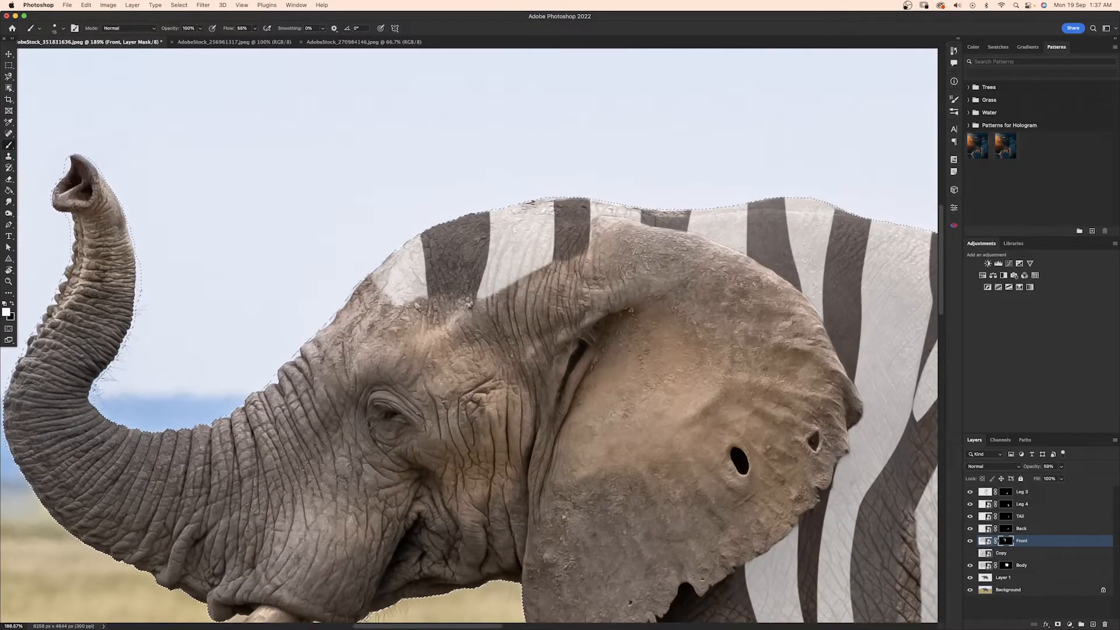
scroll(441, 316, "down", 3)
scroll(644, 371, "up", 3)
key("s")
key("bracketleft")
key("bracketleft")
key("bracketleft")
key("bracketleft")
key("bracketleft")
key("bracketleft")
left_click(638, 343, "alt")
left_click(373, 28)
left_click(371, 21)
mouse_move(646, 344)
left_mouse_down()
mouse_move(668, 379)
mouse_move(670, 449)
left_mouse_up()
Step: Try to repair the dark shoulder stripe with the healing tool, and undo the new layer added above Front
left_click(9, 133)
left_click(48, 141)
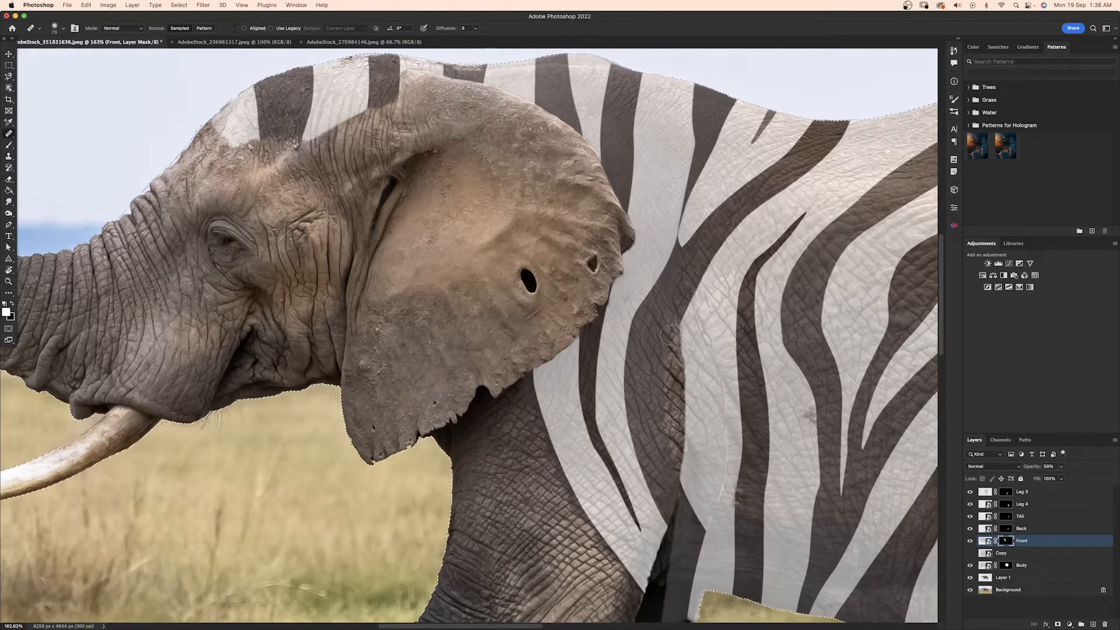
left_click_drag(669, 350, 667, 389)
key("b")
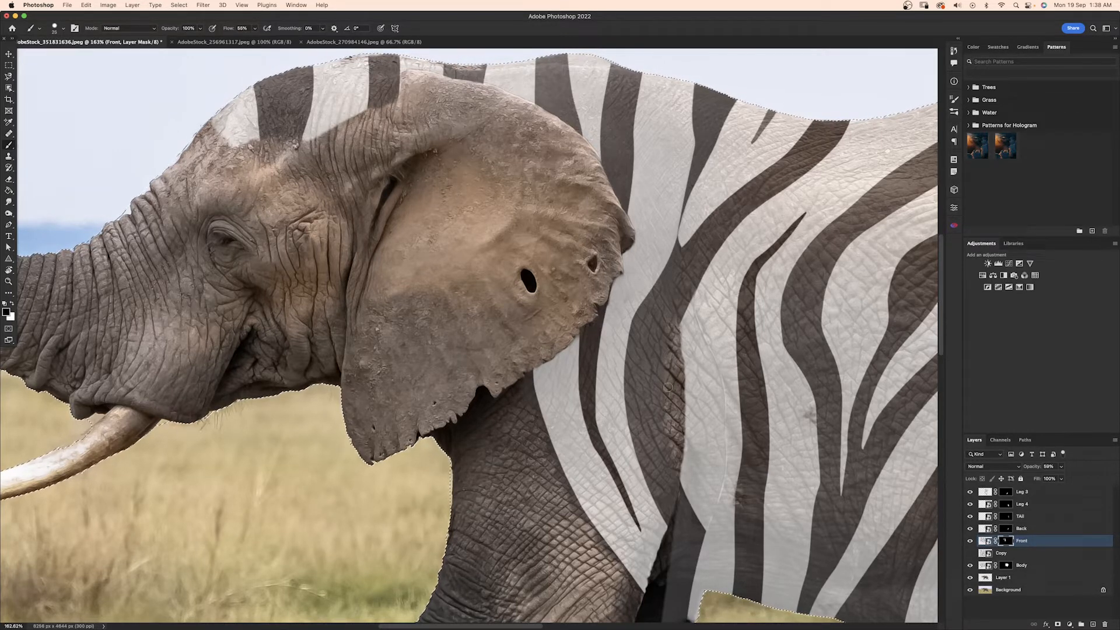
key("ctrl+shift+alt+n")
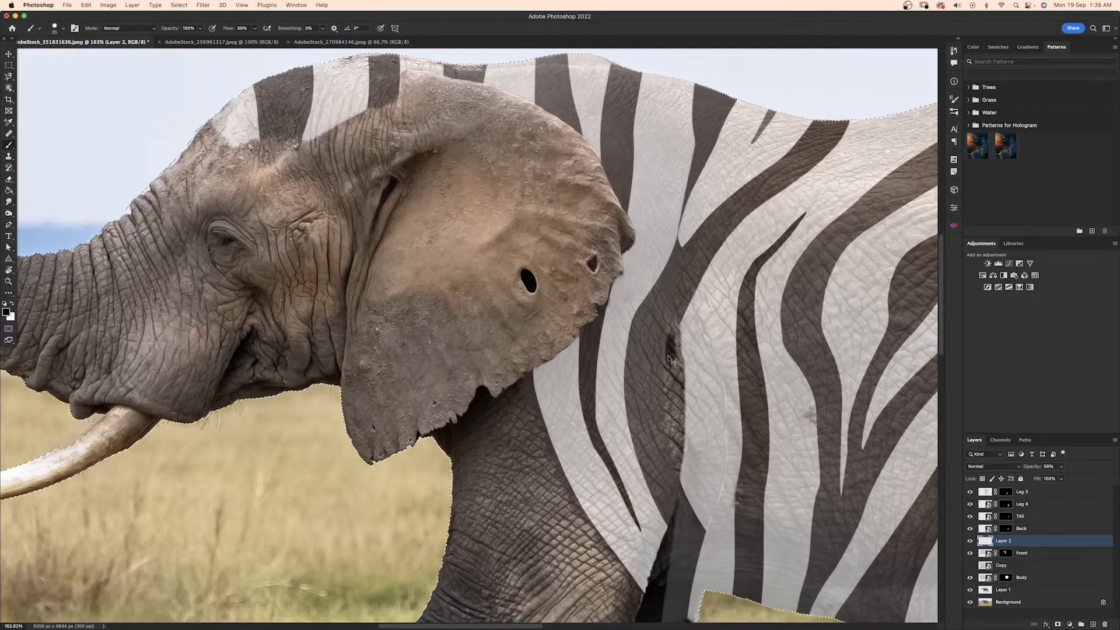
key("super+z")
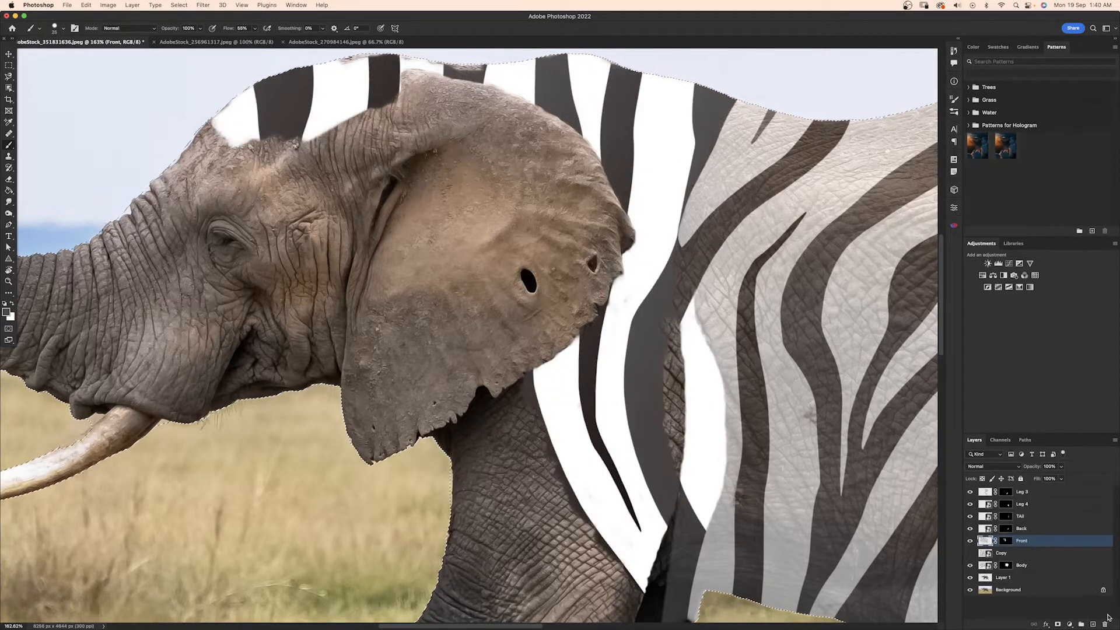
Step: Paint the gap in the shoulder stripe dark grey on a new layer above Front, and group both layers
key("super+shift+alt+n")
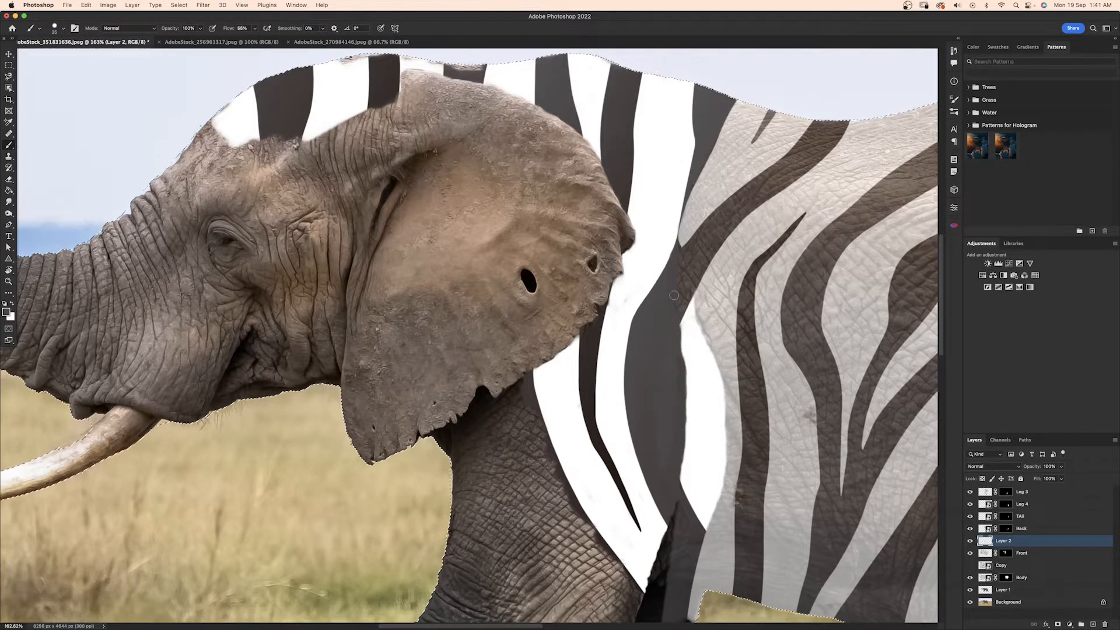
left_click(1029, 553, "shift")
key("super+g")
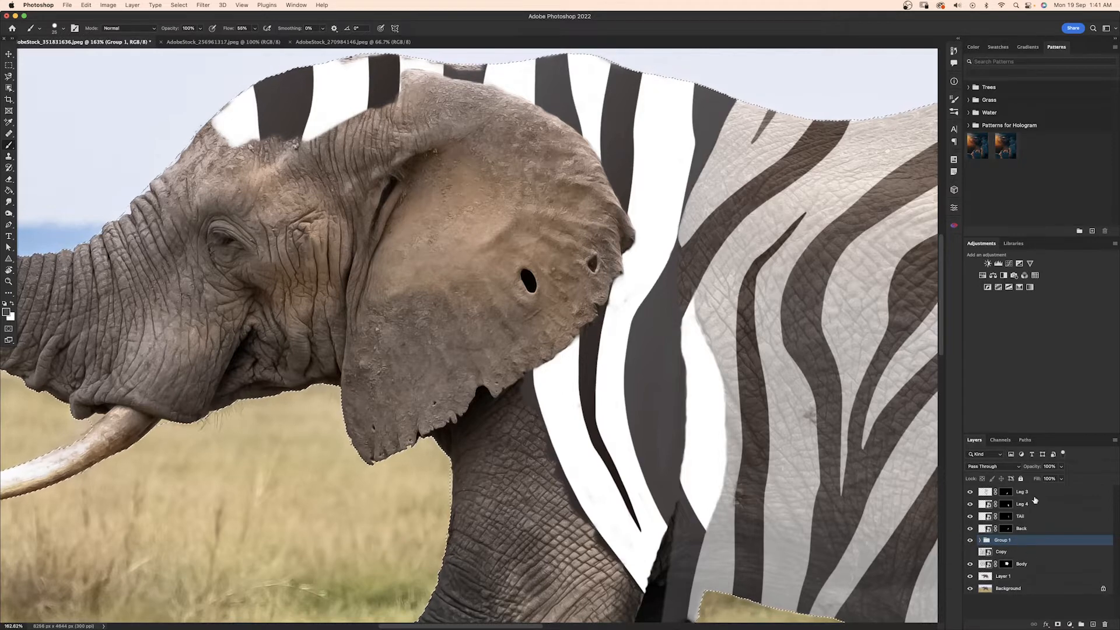
Step: Lower the new group's opacity to 59% and rename it Front
left_click_drag(1037, 468, 1013, 468)
double_click(1003, 540)
type("Front")
key("Return")
Step: Paint on the mask of the Front layer inside the group to reveal stripes down the forehead and around the eye
key("super+0")
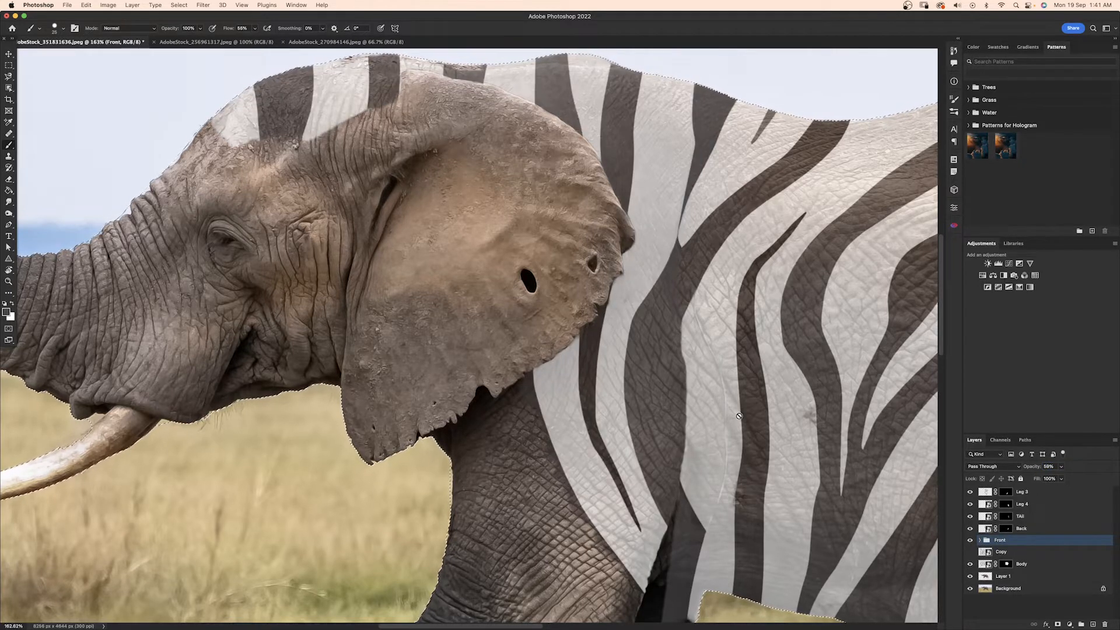
key("v")
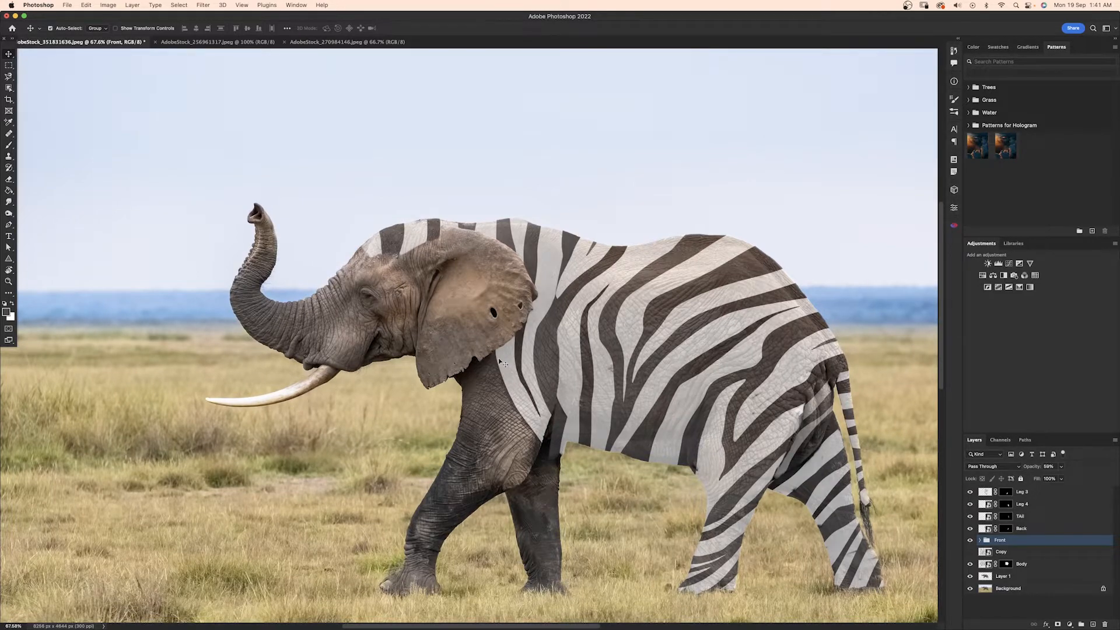
scroll(422, 298, "up", 8)
left_click_drag(365, 258, 580, 408)
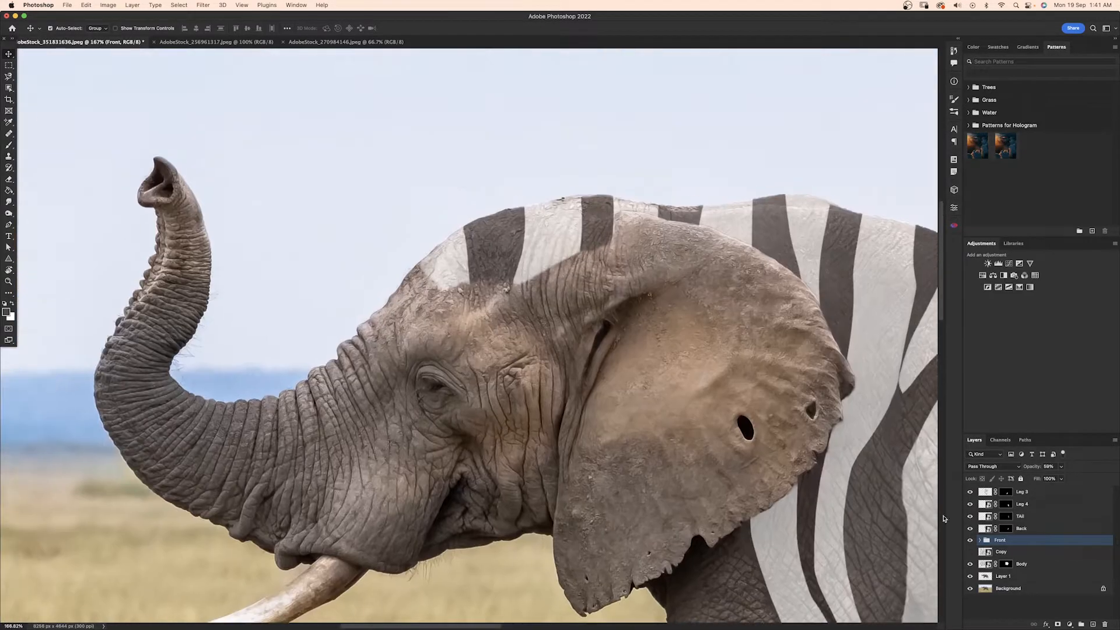
left_click(980, 540)
left_click(1012, 563)
key("b")
scroll(479, 379, "up", 1)
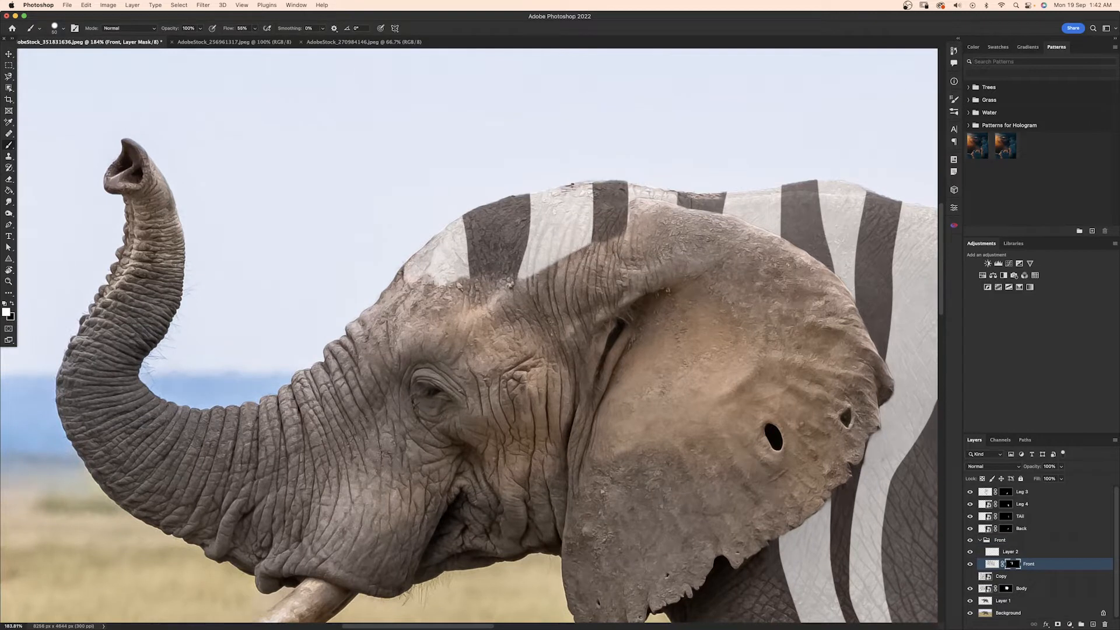
mouse_move(440, 233)
left_mouse_down()
mouse_move(408, 272)
mouse_move(472, 301)
mouse_move(554, 280)
mouse_move(572, 304)
mouse_move(609, 260)
left_mouse_up()
key("super+z")
left_click_drag(415, 263, 366, 318)
mouse_move(420, 292)
left_mouse_down()
mouse_move(484, 306)
mouse_move(396, 344)
mouse_move(379, 403)
mouse_move(391, 440)
left_mouse_up()
mouse_move(408, 361)
left_mouse_down()
mouse_move(484, 315)
mouse_move(443, 368)
mouse_move(460, 397)
mouse_move(411, 408)
mouse_move(420, 434)
mouse_move(382, 470)
left_mouse_up()
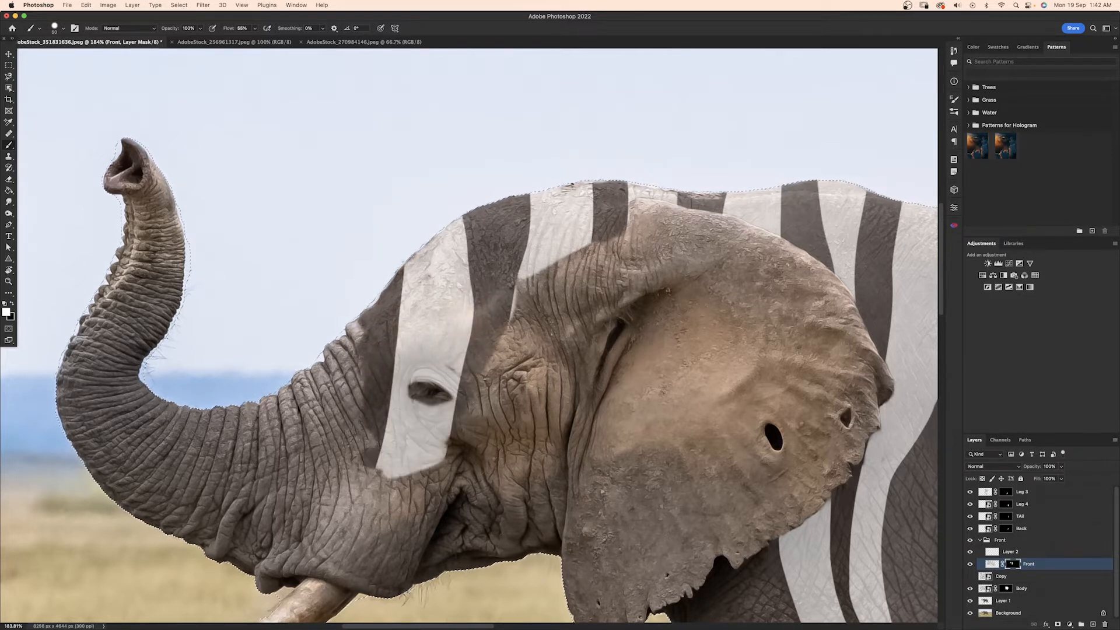
Step: Mask the stripes off the eye and extend the face stripes down the cheek to the base of the tusk
left_click_drag(438, 391, 446, 389)
key("x")
mouse_move(446, 385)
left_mouse_down()
mouse_move(456, 373)
mouse_move(444, 402)
mouse_move(429, 389)
mouse_move(391, 402)
left_mouse_up()
key("x")
key("x")
key("x")
key("x")
left_click_drag(467, 390, 411, 408)
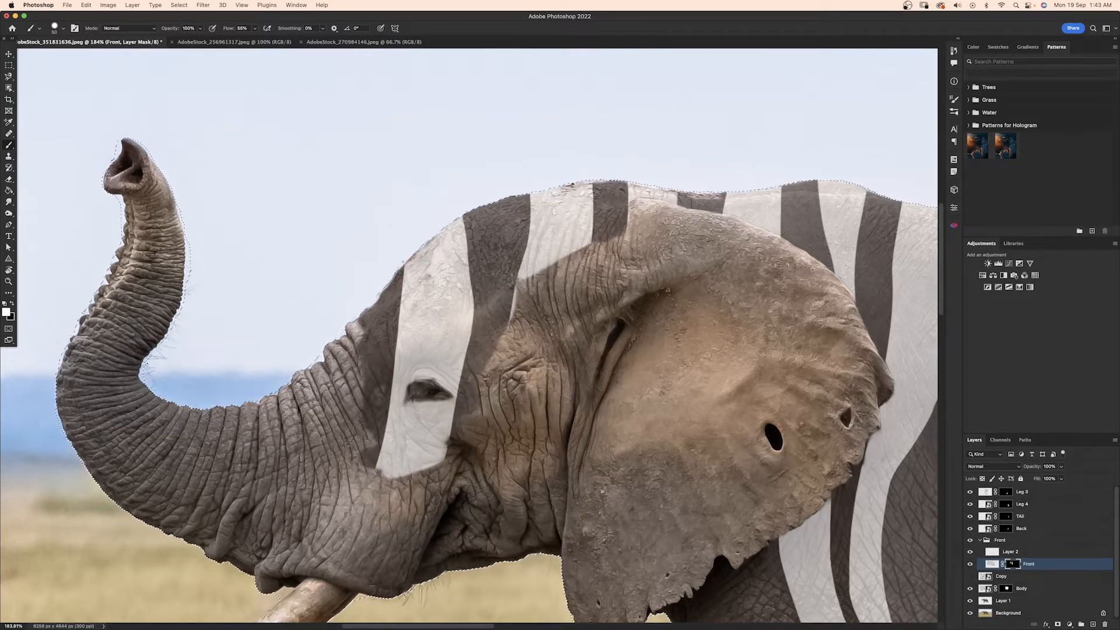
mouse_move(422, 461)
left_mouse_down()
mouse_move(368, 505)
mouse_move(345, 553)
left_mouse_up()
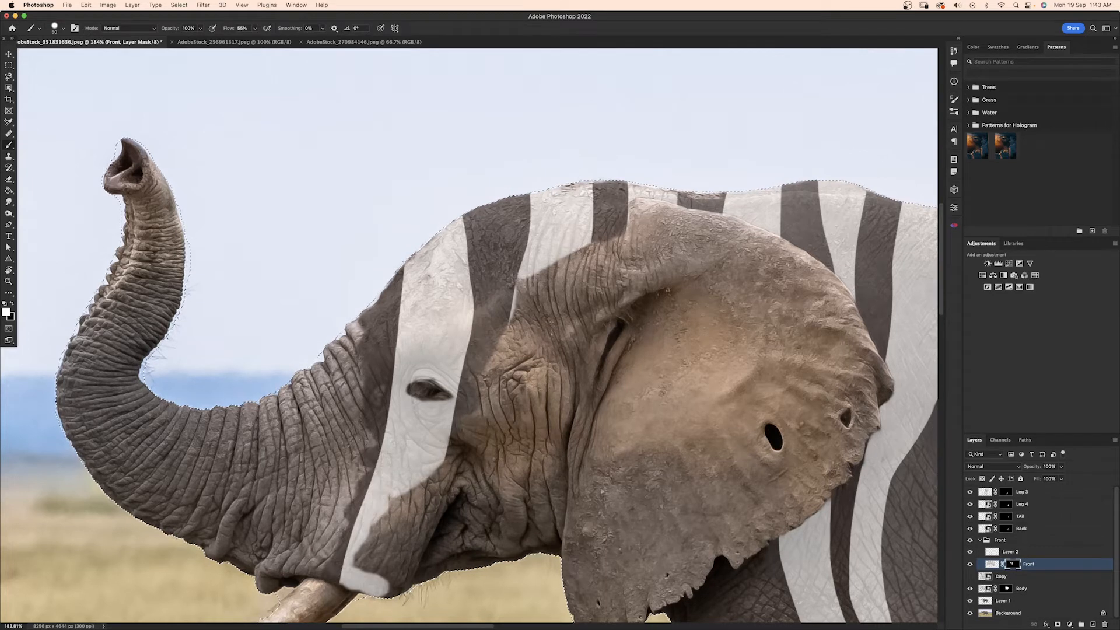
Step: Paint on the Front layer's mask to extend the zebra stripes across the cheek and up to the ear
left_click_drag(432, 474, 364, 548)
mouse_move(508, 327)
left_mouse_down()
mouse_move(466, 484)
mouse_move(534, 292)
mouse_move(555, 400)
mouse_move(551, 494)
mouse_move(490, 551)
mouse_move(535, 546)
mouse_move(539, 502)
mouse_move(519, 444)
mouse_move(561, 261)
mouse_move(574, 350)
left_mouse_up()
key("x")
key("x")
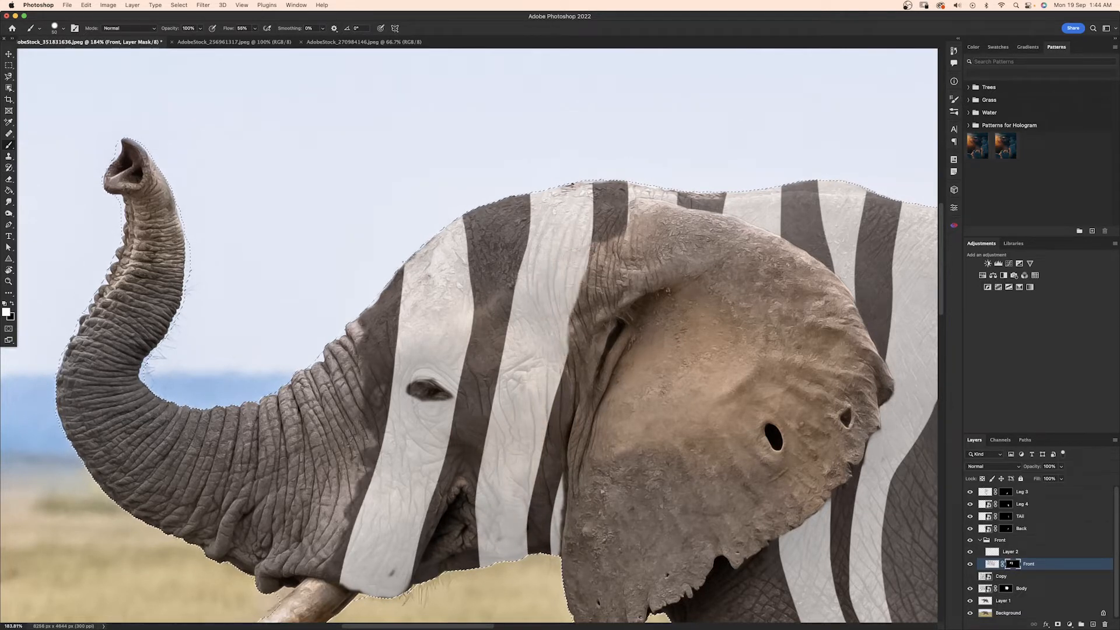
Step: Adjust the brush and mask the head stripes along the front edge of the ear, leaving the Front group collapsed
right_click(537, 268)
left_click(664, 311)
key("Return")
key("x")
mouse_move(574, 280)
left_mouse_down()
mouse_move(560, 346)
mouse_move(580, 353)
left_mouse_up()
key("super+minus")
key("super+minus")
key("super+minus")
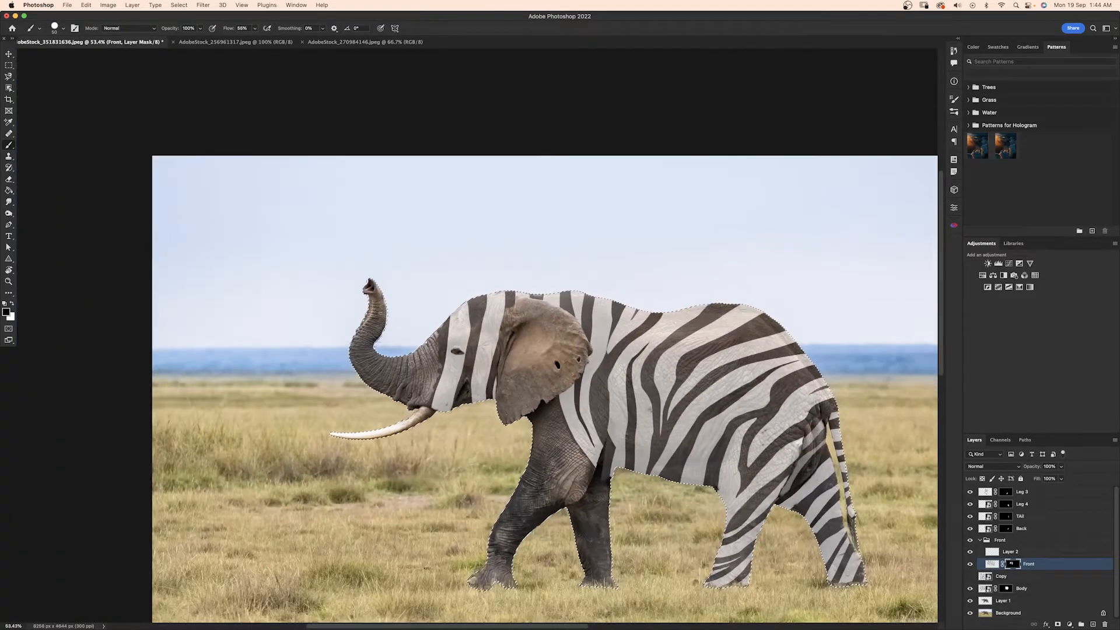
key("super+equal")
key("super+equal")
key("super+equal")
key("super+minus")
key("super+minus")
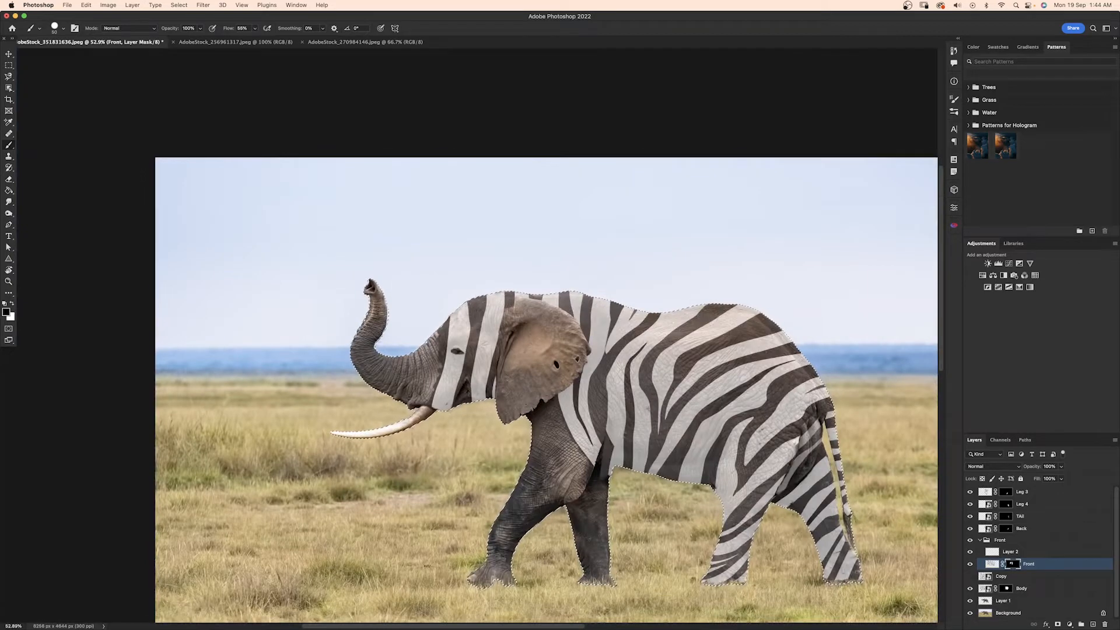
left_click(981, 540)
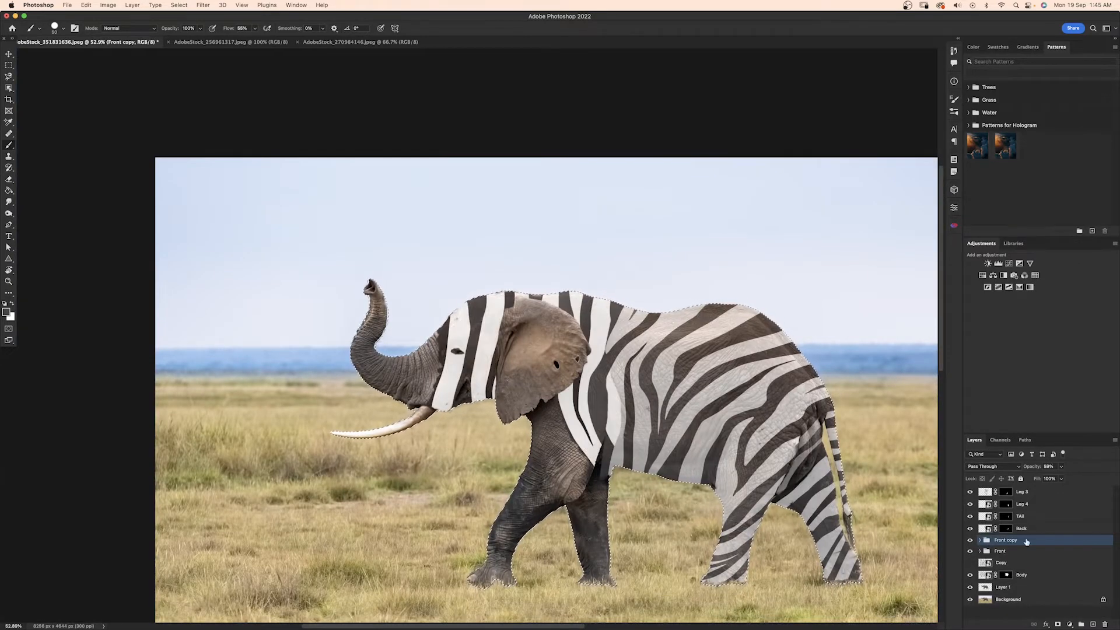
left_click(1008, 552)
key("super+j")
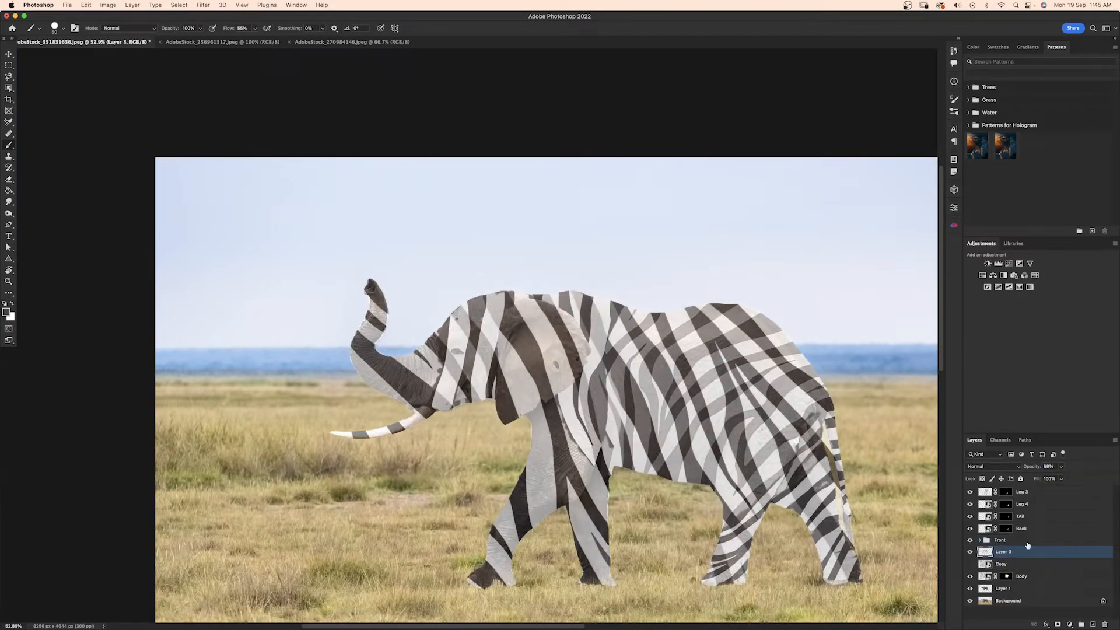
key("super+z")
Step: Duplicate the hidden Copy texture layer, scale the duplicate down and position it over the ear
left_click(1000, 553)
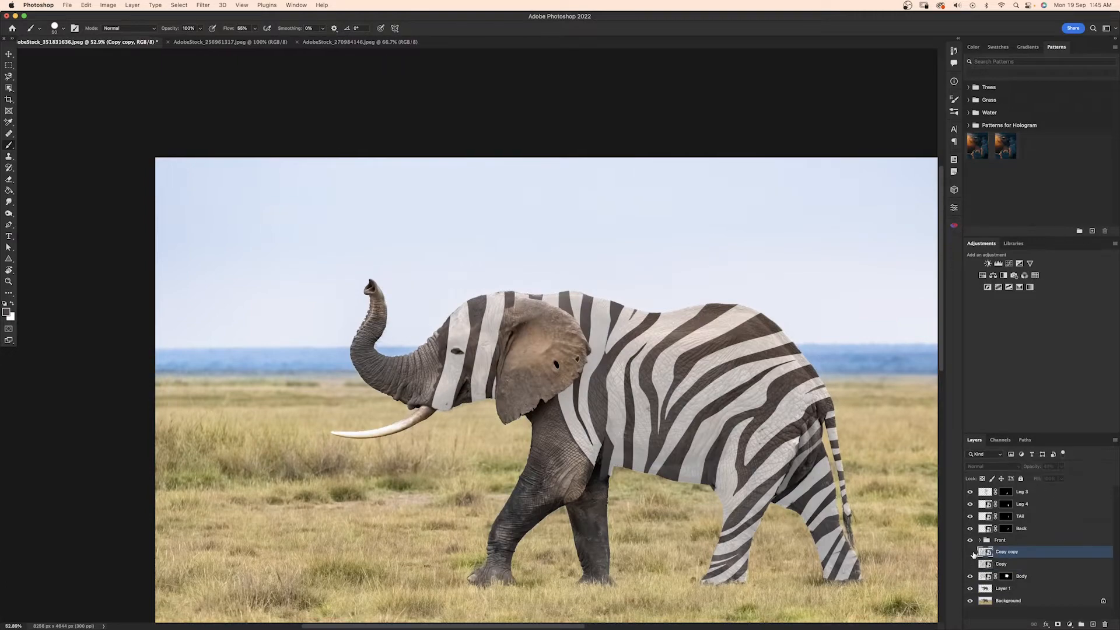
key("super+j")
key("v")
scroll(653, 343, "down", 2)
key("super+t")
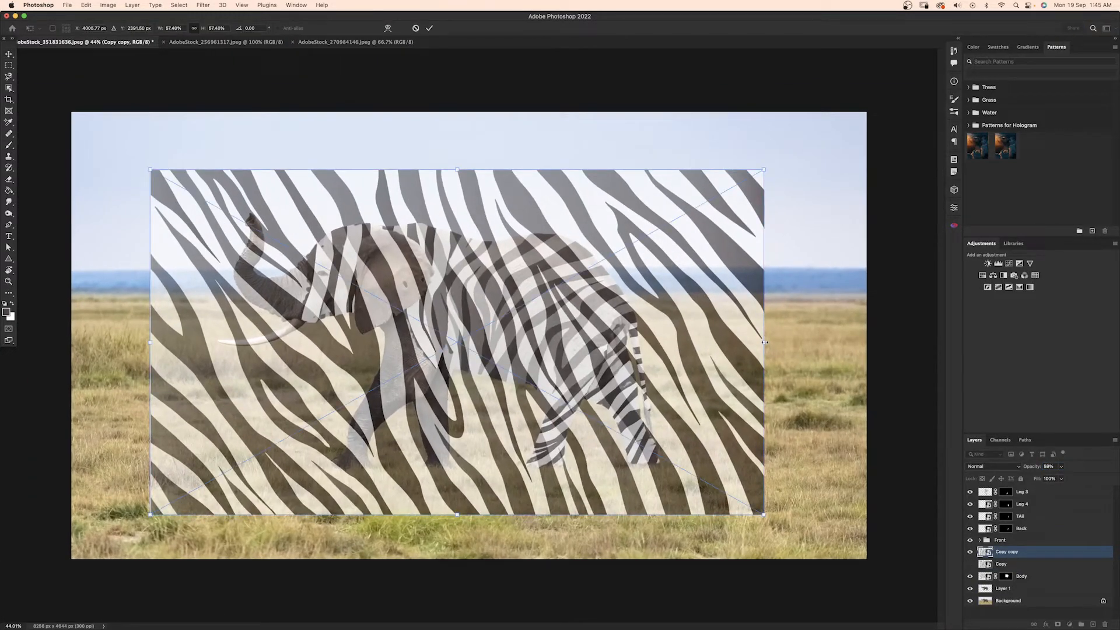
left_click_drag(764, 515, 461, 365)
scroll(256, 274, "up", 3)
left_click_drag(665, 324, 795, 320)
scroll(505, 303, "up", 2)
Step: Warp the texture copy so its stripes curve with the shape of the ear
right_click(544, 251)
left_click(568, 338)
left_click_drag(490, 161, 609, 307)
key("Return")
Step: Add a layer mask to the ear texture copy and fill it with black to hide the stripes
left_click(1058, 624)
key("g")
left_click(489, 285)
key("b")
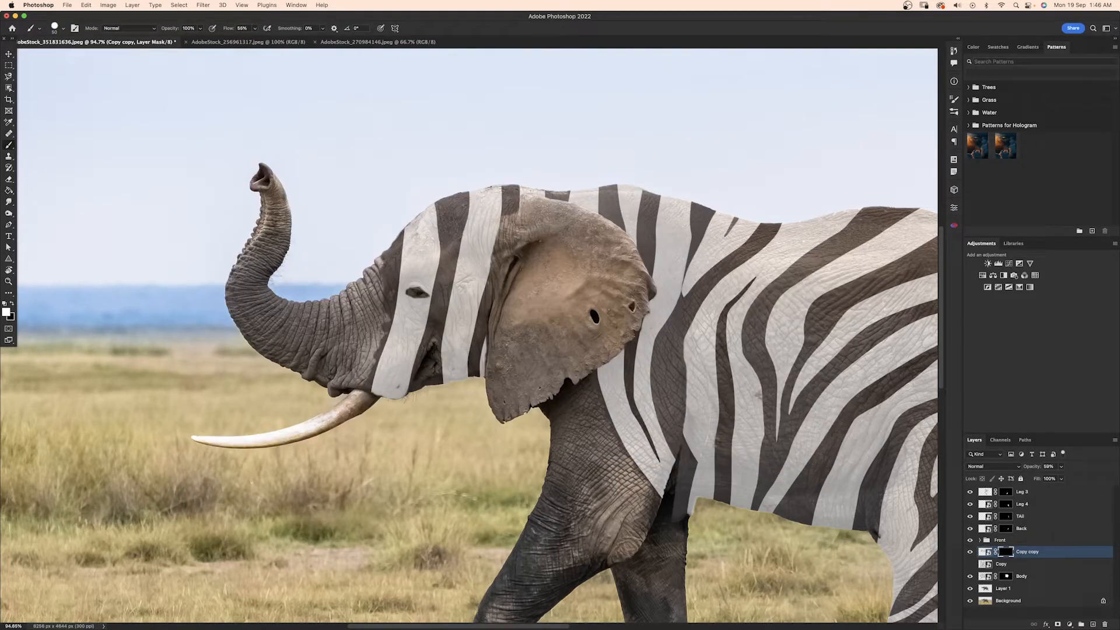
Step: Reveal stripes along the top of the ear on the mask and move the ear texture layer above the Front group
mouse_move(607, 234)
left_mouse_down()
mouse_move(531, 204)
mouse_move(510, 225)
mouse_move(586, 195)
left_mouse_up()
mouse_move(486, 228)
left_mouse_down()
mouse_move(463, 213)
mouse_move(467, 308)
left_mouse_up()
left_click_drag(985, 552, 985, 544)
key("x")
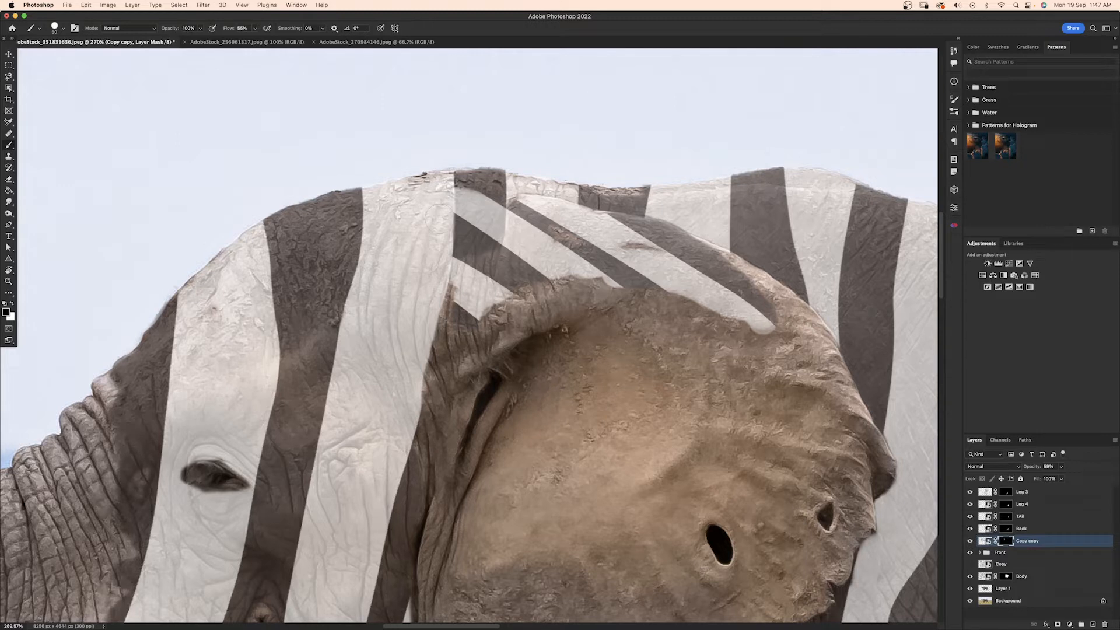
Step: Paint on the ear layer's mask to spread the stripes across the upper ear and clean up their front edge
mouse_move(487, 266)
left_mouse_down()
mouse_move(473, 351)
mouse_move(454, 298)
mouse_move(427, 336)
left_mouse_up()
key("x")
left_click(612, 234)
key("x")
mouse_move(703, 262)
left_mouse_down()
mouse_move(553, 228)
mouse_move(595, 256)
mouse_move(658, 374)
left_mouse_up()
key("x")
left_click_drag(612, 412, 632, 414)
mouse_move(430, 248)
left_mouse_down()
mouse_move(453, 250)
mouse_move(454, 469)
mouse_move(519, 214)
mouse_move(623, 344)
mouse_move(540, 437)
mouse_move(556, 468)
mouse_move(510, 510)
left_mouse_up()
scroll(499, 478, "up", 3)
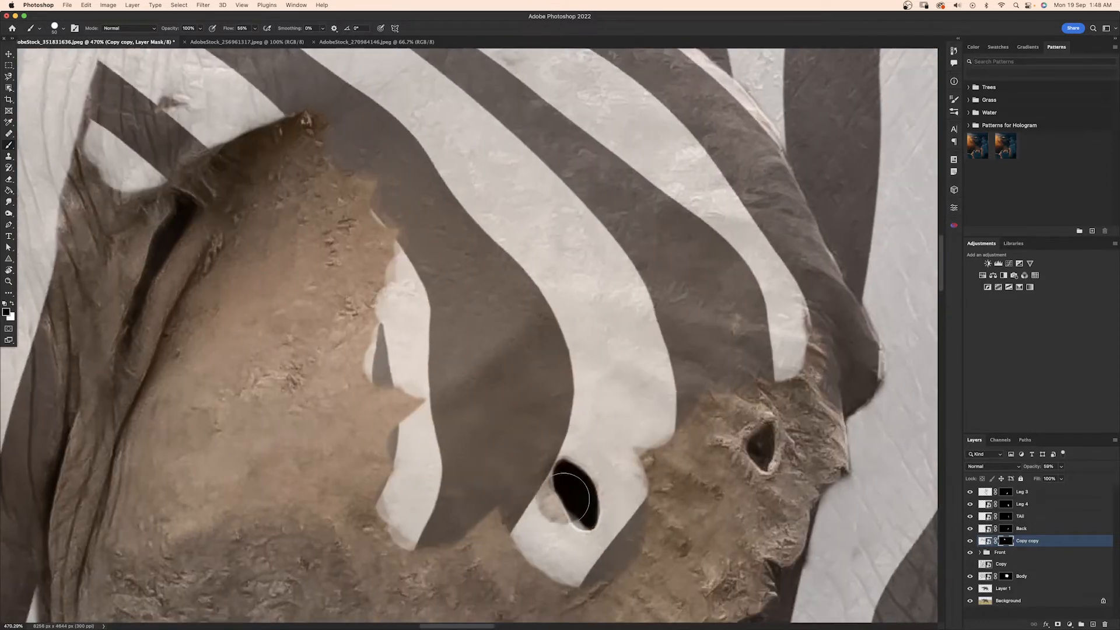
Step: Mask the stripes off the large ear hole and extend them past the small hole down the rear edge of the ear
mouse_move(525, 485)
left_mouse_down()
mouse_move(574, 522)
mouse_move(589, 478)
mouse_move(576, 494)
left_mouse_up()
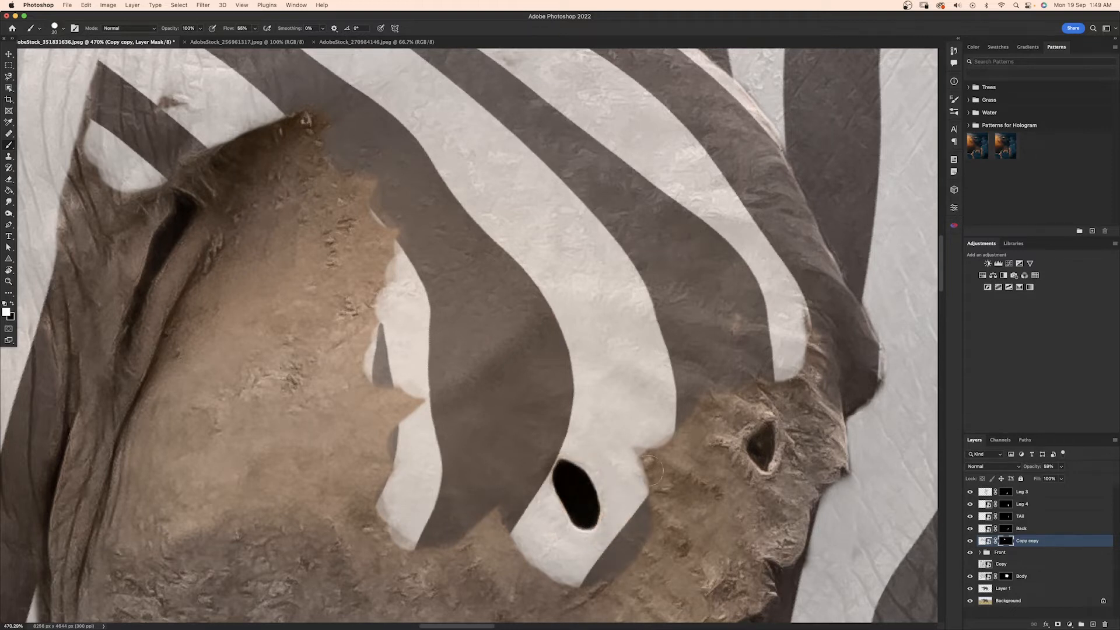
mouse_move(653, 470)
left_mouse_down()
mouse_move(717, 402)
mouse_move(793, 402)
mouse_move(747, 490)
mouse_move(781, 473)
mouse_move(792, 373)
mouse_move(834, 461)
mouse_move(776, 522)
left_mouse_up()
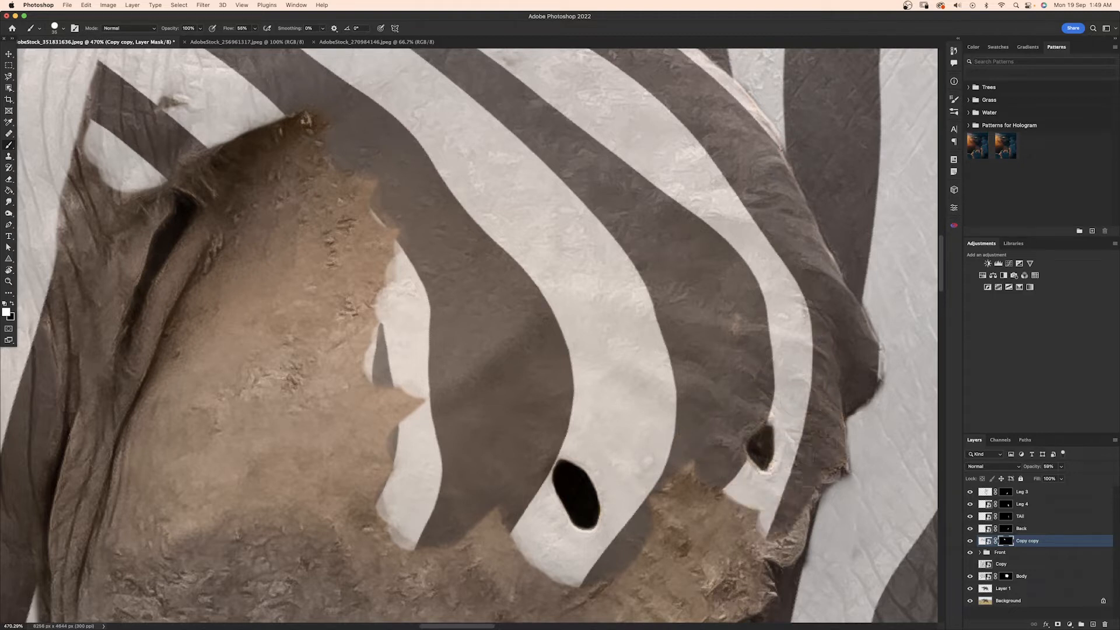
scroll(822, 483, "down", 3)
mouse_move(725, 385)
left_mouse_down()
mouse_move(576, 534)
mouse_move(624, 516)
mouse_move(735, 370)
left_mouse_up()
mouse_move(715, 380)
left_mouse_down()
mouse_move(513, 486)
mouse_move(588, 538)
mouse_move(770, 379)
left_mouse_up()
mouse_move(670, 484)
left_mouse_down()
mouse_move(733, 439)
mouse_move(867, 324)
left_mouse_up()
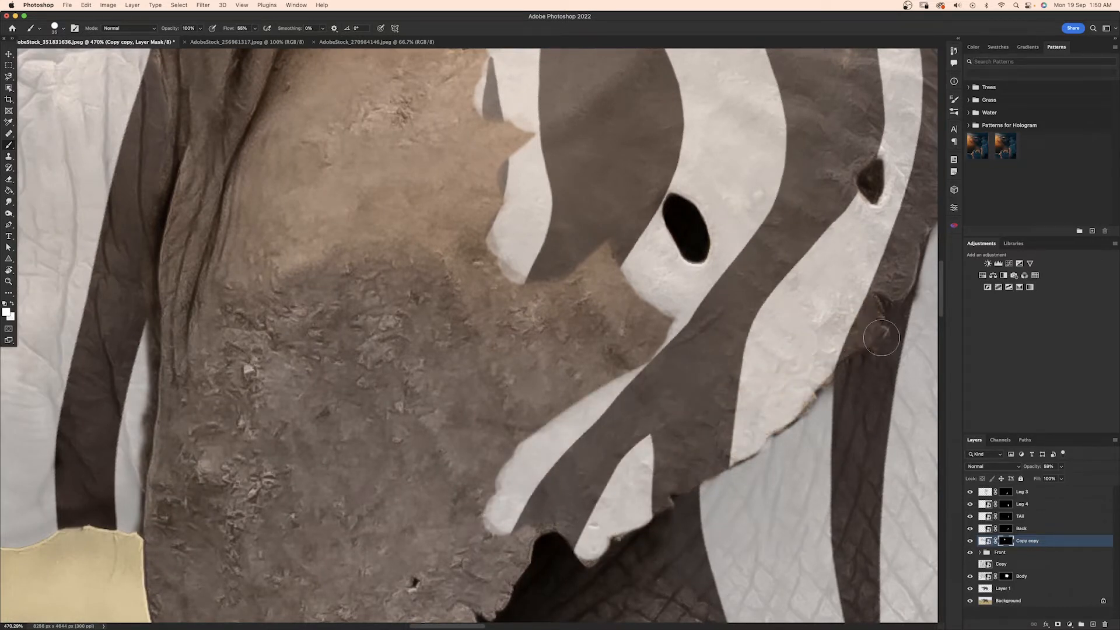
Step: Trim the stripes along the ear's lower rear edge with a smaller brush and extend them toward the ragged bottom
key("bracketleft")
key("bracketleft")
key("bracketleft")
key("x")
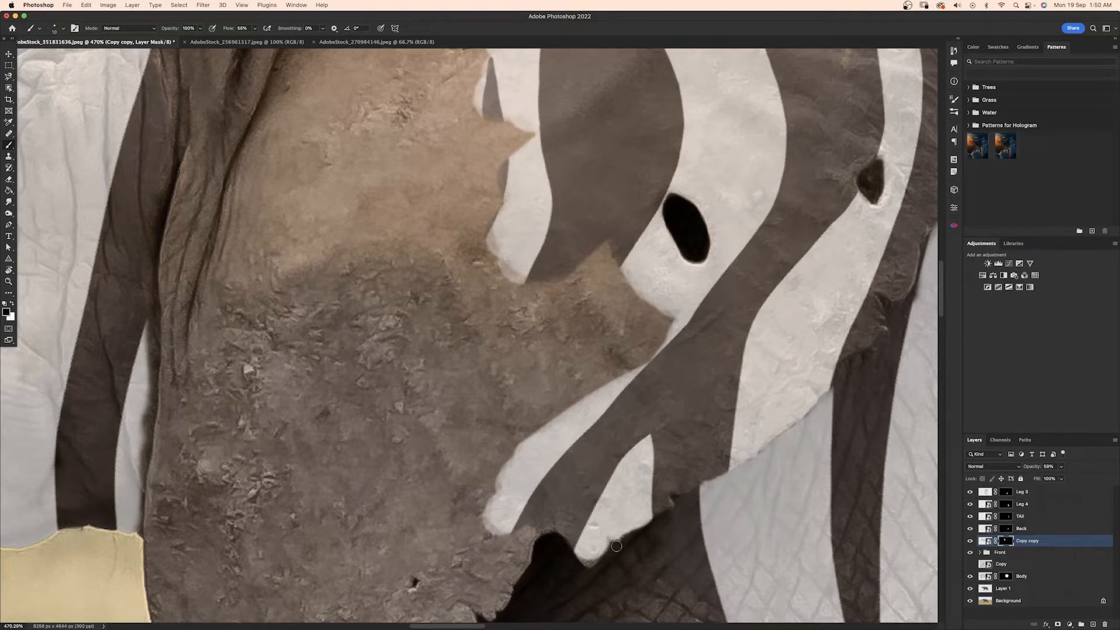
mouse_move(579, 556)
left_mouse_down()
mouse_move(594, 560)
mouse_move(648, 488)
left_mouse_up()
left_click_drag(529, 496, 582, 453)
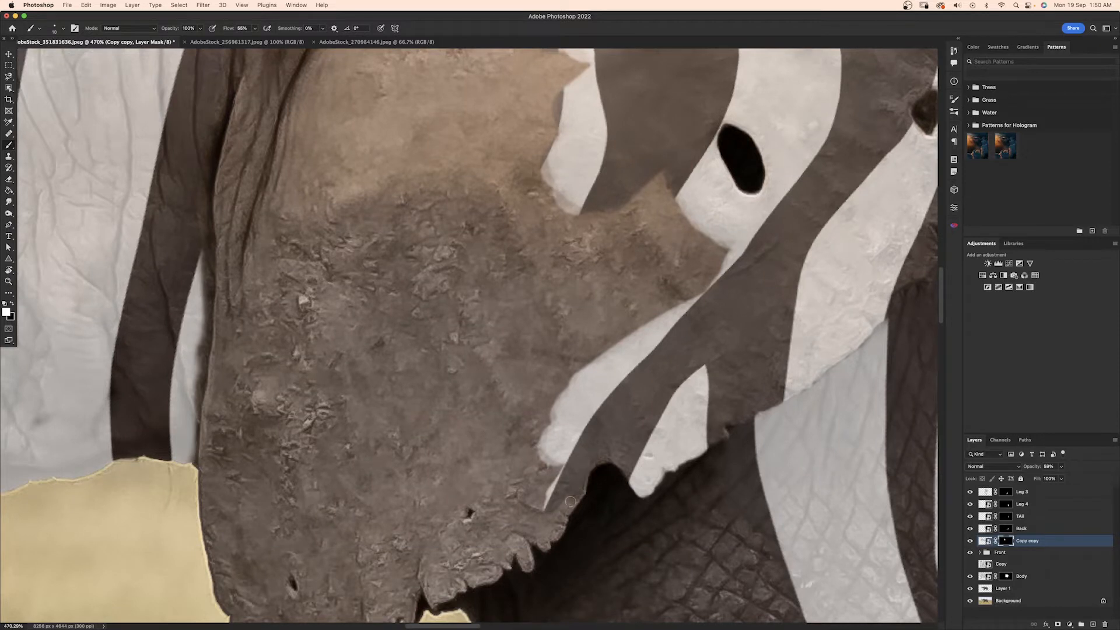
mouse_move(546, 539)
left_mouse_down()
mouse_move(519, 518)
mouse_move(539, 479)
mouse_move(636, 428)
mouse_move(591, 443)
left_mouse_up()
Step: Reveal and trim the stripes along the ragged bottom edge of the ear as far as its lower tip
key("x")
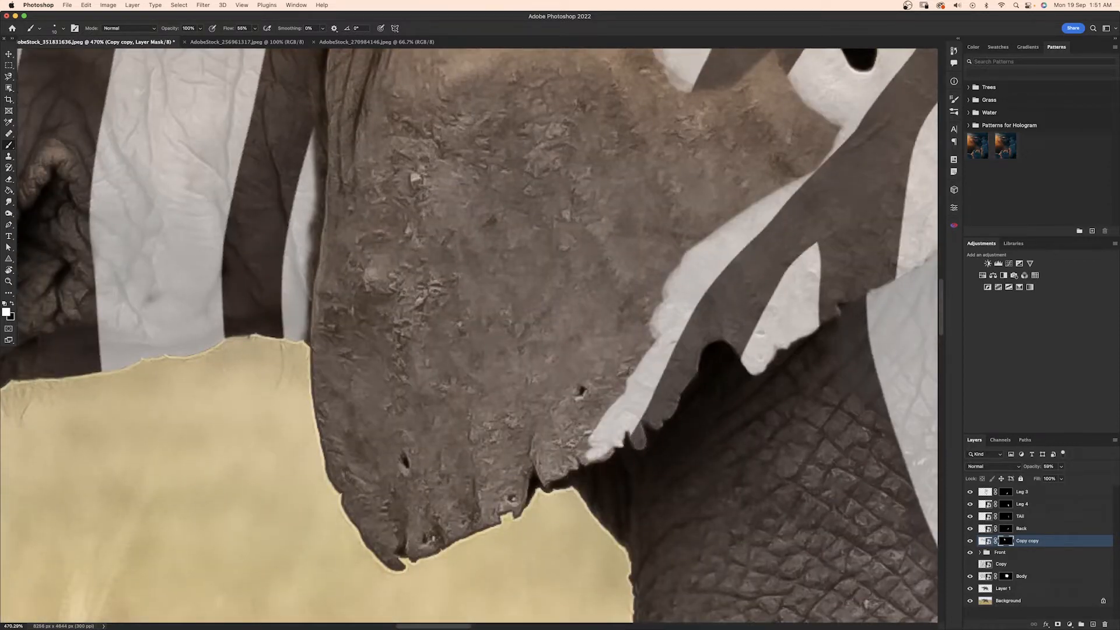
left_click_drag(543, 483, 532, 452)
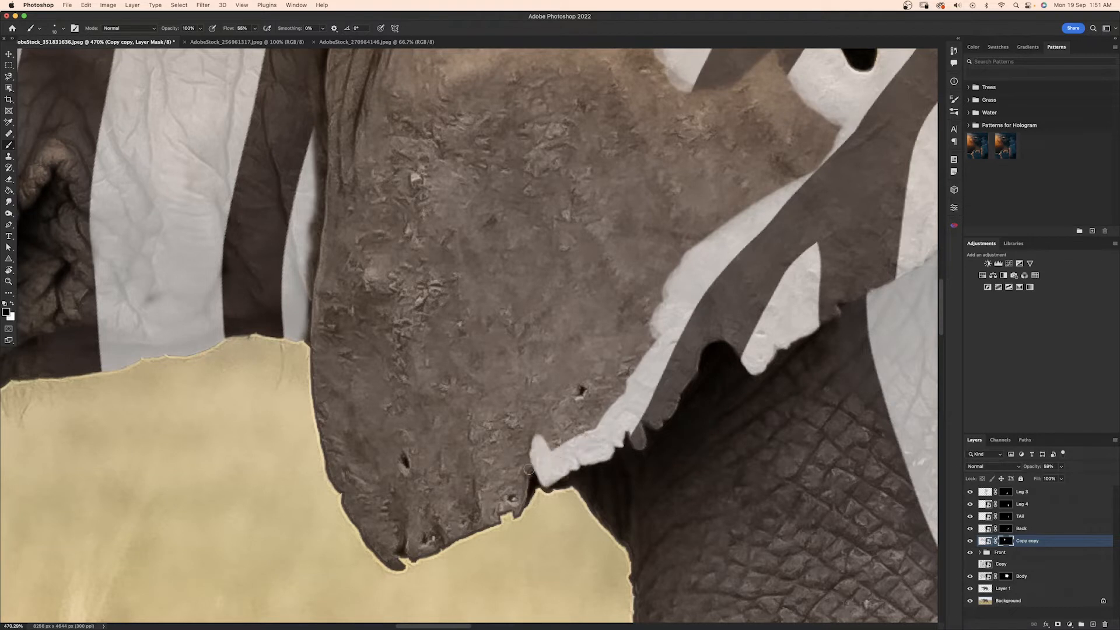
key("x")
mouse_move(519, 511)
left_mouse_down()
mouse_move(508, 517)
mouse_move(569, 501)
left_mouse_up()
key("x")
left_click_drag(572, 494, 511, 523)
key("x")
left_click_drag(550, 511, 554, 509)
key("x")
left_click_drag(475, 539, 545, 516)
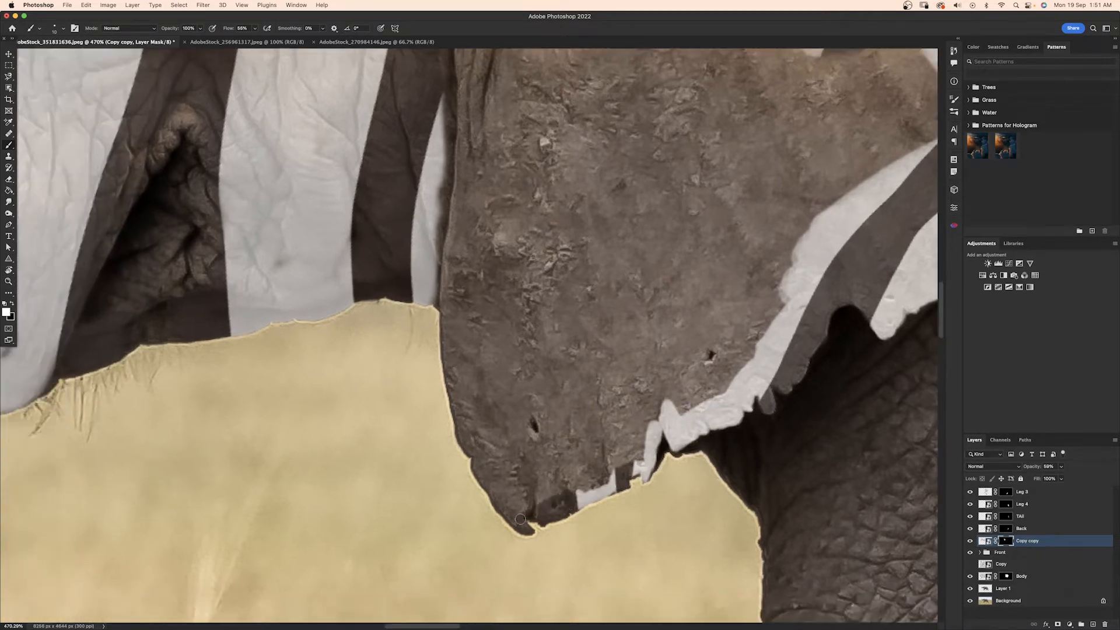
key("x")
left_click_drag(483, 491, 511, 527)
Step: Paint the stripes up the front edge of the ear, masking them where they spill onto the cheek
left_click_drag(450, 157, 473, 278)
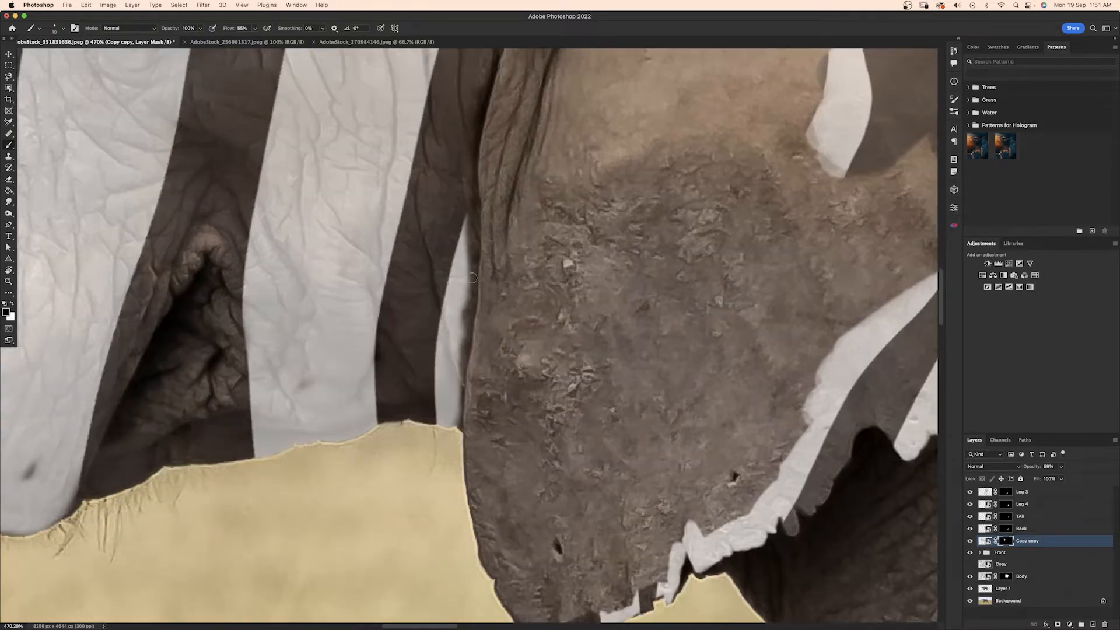
mouse_move(481, 542)
left_mouse_down()
mouse_move(509, 605)
mouse_move(486, 532)
left_mouse_up()
mouse_move(487, 531)
left_mouse_down()
mouse_move(527, 574)
mouse_move(457, 397)
left_mouse_up()
key("]")
mouse_move(472, 243)
left_mouse_down()
mouse_move(468, 403)
mouse_move(506, 540)
mouse_move(561, 499)
mouse_move(590, 438)
mouse_move(495, 333)
mouse_move(606, 222)
mouse_move(677, 408)
mouse_move(741, 391)
mouse_move(708, 438)
mouse_move(770, 303)
mouse_move(641, 256)
mouse_move(554, 257)
left_mouse_up()
mouse_move(607, 186)
left_mouse_down()
mouse_move(500, 207)
mouse_move(545, 314)
left_mouse_up()
key("x")
mouse_move(496, 321)
left_mouse_down()
mouse_move(495, 347)
mouse_move(498, 323)
left_mouse_up()
left_click_drag(501, 231, 465, 371)
left_click_drag(481, 418, 475, 303)
scroll(475, 303, "up", 2)
left_click_drag(457, 359, 456, 383)
Step: Fill the remaining bare middle of the ear with stripes and refine the mask around the front ear fold
key("x")
mouse_move(478, 428)
left_mouse_down()
mouse_move(480, 415)
mouse_move(474, 442)
left_mouse_up()
mouse_move(474, 431)
left_mouse_down()
mouse_move(497, 370)
mouse_move(505, 496)
mouse_move(628, 556)
mouse_move(795, 496)
left_mouse_up()
mouse_move(799, 496)
left_mouse_down()
mouse_move(636, 306)
mouse_move(645, 301)
left_mouse_up()
mouse_move(606, 373)
left_mouse_down()
mouse_move(647, 431)
mouse_move(695, 384)
mouse_move(712, 270)
mouse_move(560, 262)
mouse_move(467, 233)
mouse_move(671, 123)
mouse_move(424, 253)
mouse_move(533, 140)
left_mouse_up()
mouse_move(476, 217)
left_mouse_down()
mouse_move(452, 335)
mouse_move(446, 486)
left_mouse_up()
mouse_move(408, 420)
left_mouse_down()
mouse_move(592, 309)
mouse_move(585, 165)
mouse_move(454, 164)
mouse_move(492, 253)
mouse_move(375, 446)
mouse_move(424, 246)
mouse_move(382, 303)
left_mouse_up()
key("x")
mouse_move(376, 273)
left_mouse_down()
mouse_move(410, 198)
mouse_move(379, 280)
left_mouse_up()
key("x")
left_click_drag(373, 315, 323, 396)
key("x")
mouse_move(327, 169)
left_mouse_down()
mouse_move(309, 65)
mouse_move(309, 239)
mouse_move(373, 198)
mouse_move(338, 291)
mouse_move(362, 263)
left_mouse_up()
key("x")
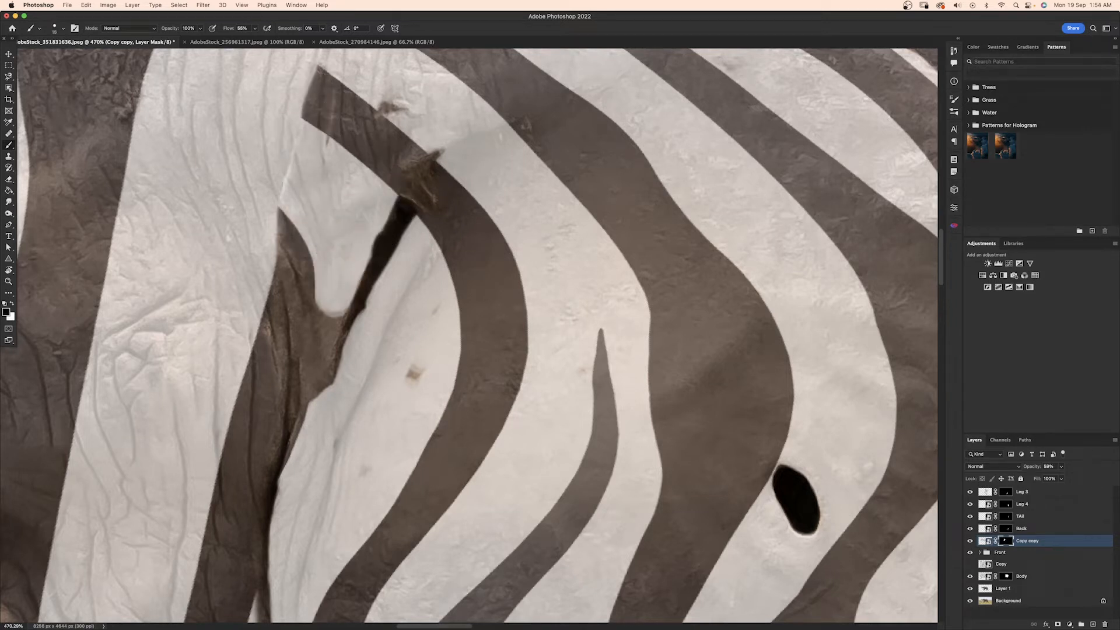
Step: Paint on the Front layer's mask to clean up the overlapping grey stripe where the head meets the top of the ear
scroll(307, 237, "down", 8)
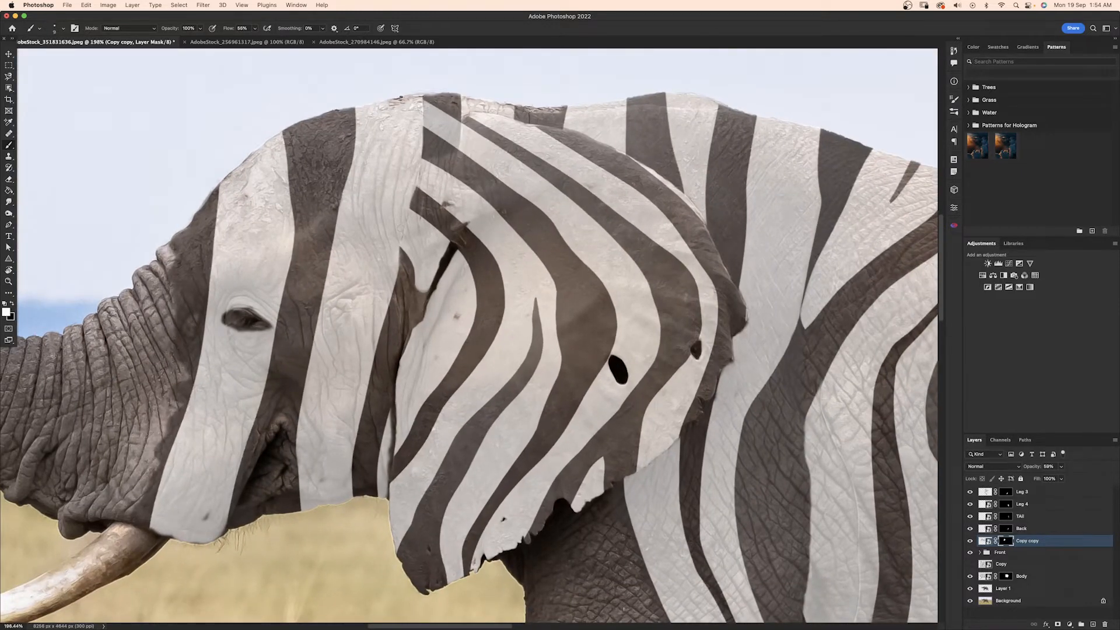
left_click_drag(630, 209, 650, 296)
key("v")
left_click(595, 254)
left_click(997, 553)
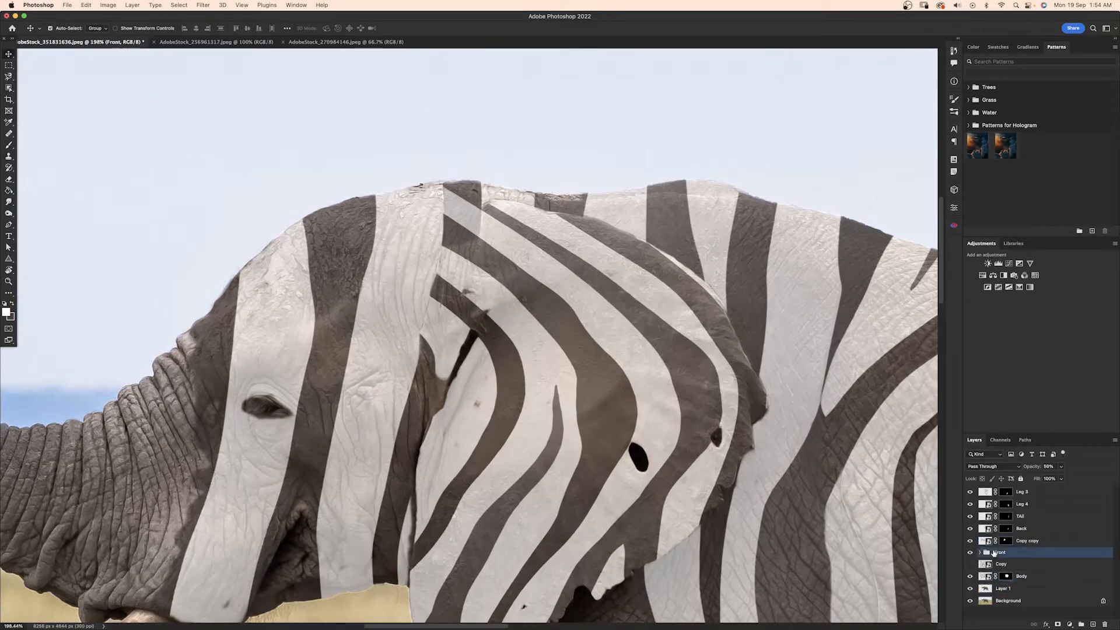
left_click(980, 552)
left_click(998, 576)
key("b")
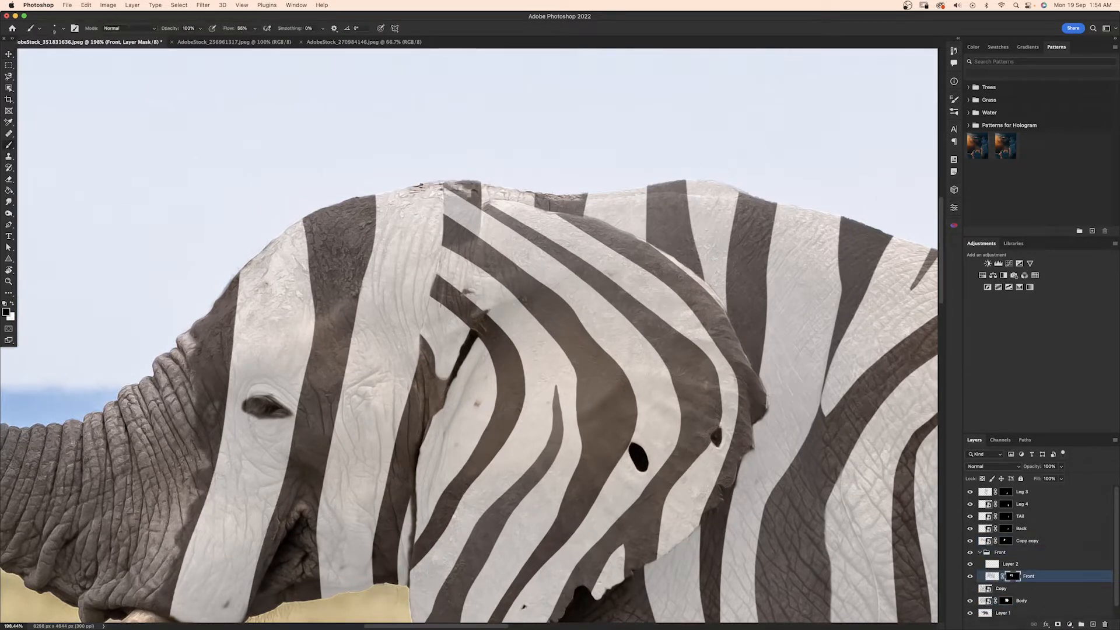
left_click_drag(471, 215, 461, 189)
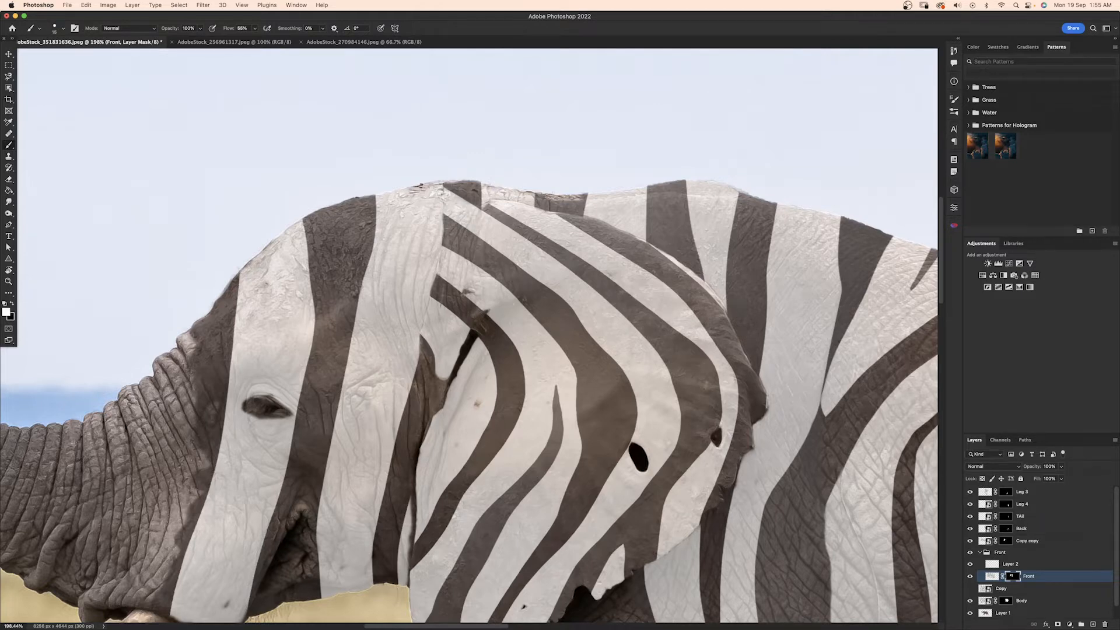
scroll(467, 335, "down", 5, "alt")
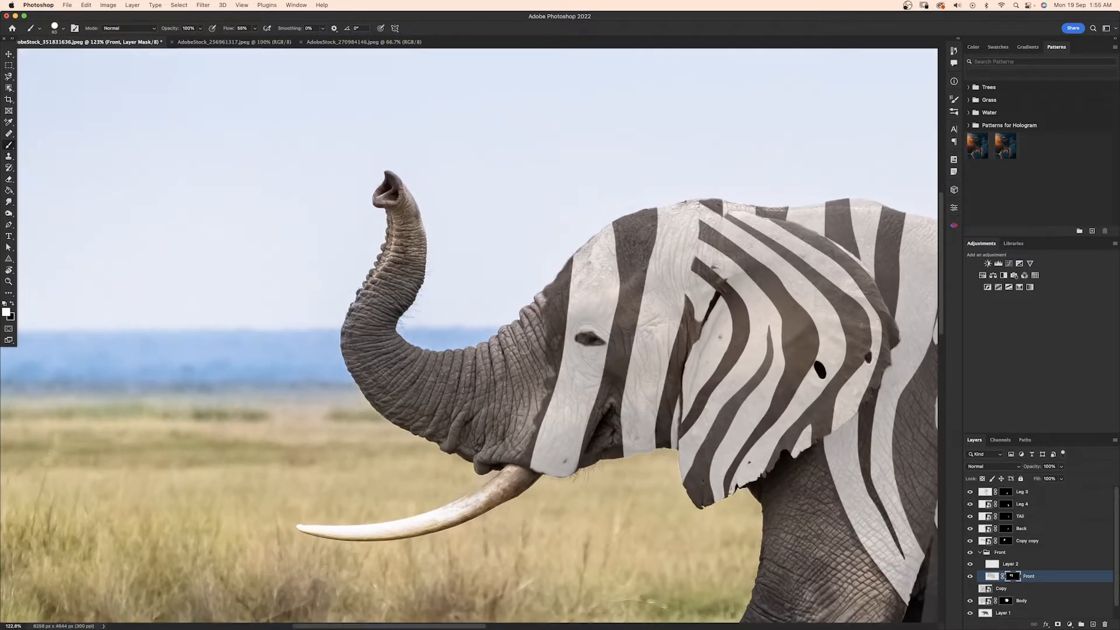
key("super+0")
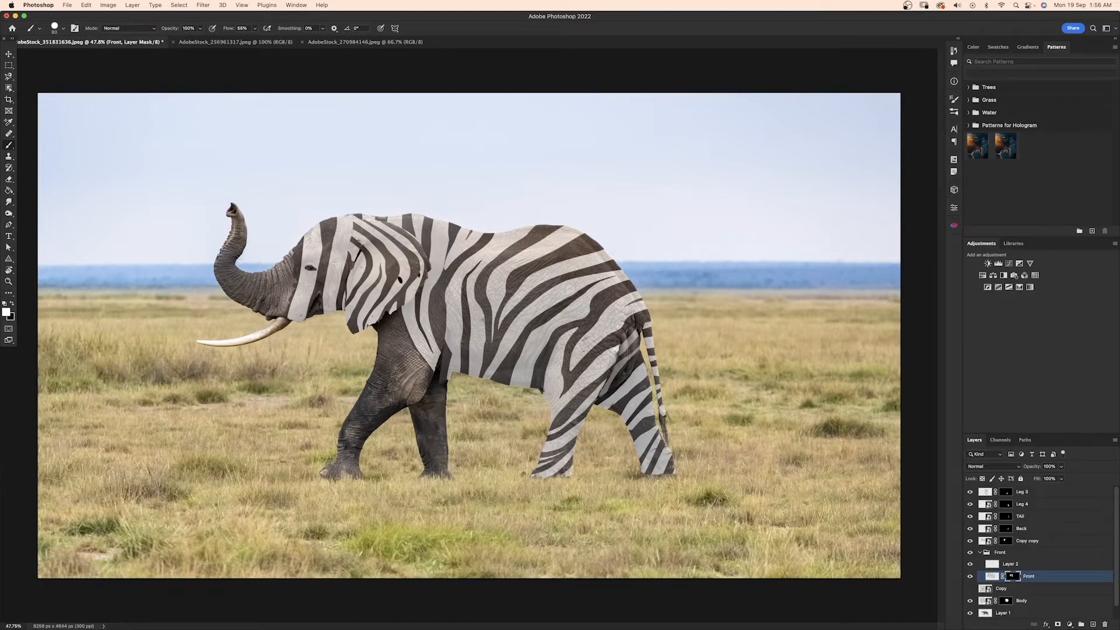
Step: Collapse the Front group and rename the ear texture layer FAce
scroll(466, 321, "up", 5, "alt")
scroll(543, 414, "left", 10)
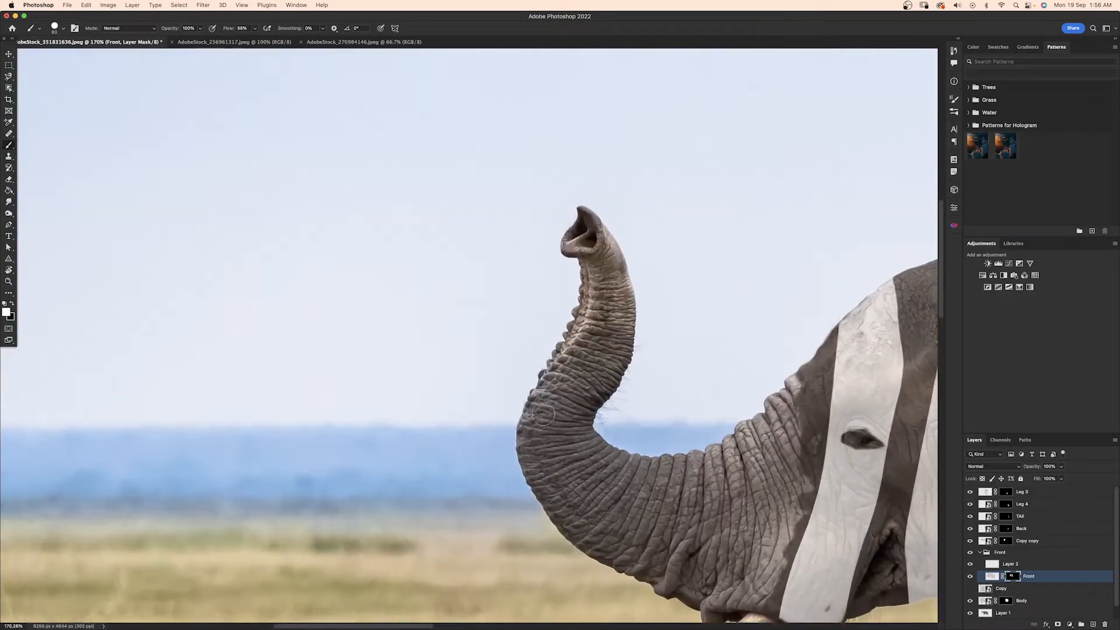
scroll(542, 414, "down", 2, "alt")
left_click(980, 551)
left_click(1021, 542)
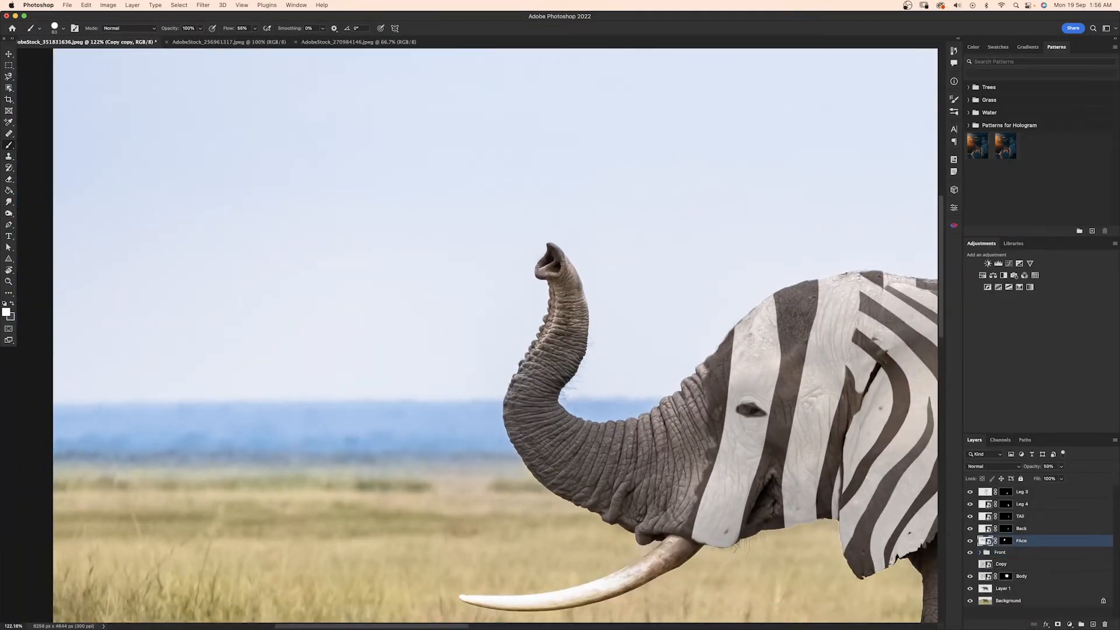
Step: Duplicate the Copy texture layer again, scale it to about 20%, and rotate it diagonally over the trunk
left_click(1000, 564)
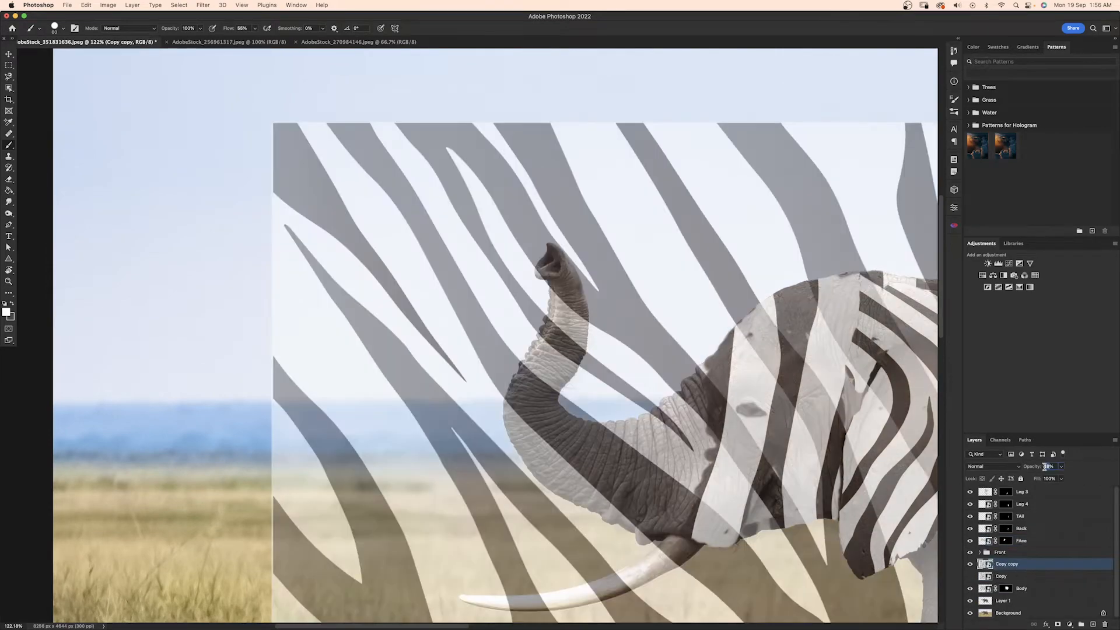
left_click_drag(1044, 466, 1052, 466)
scroll(470, 333, "down", 6, "alt")
key("super+t")
left_click_drag(754, 345, 370, 346)
left_click_drag(281, 387, 263, 309)
scroll(263, 307, "up", 6, "alt")
scroll(260, 308, "left", 10)
scroll(258, 310, "up", 4)
left_click_drag(665, 542, 388, 373)
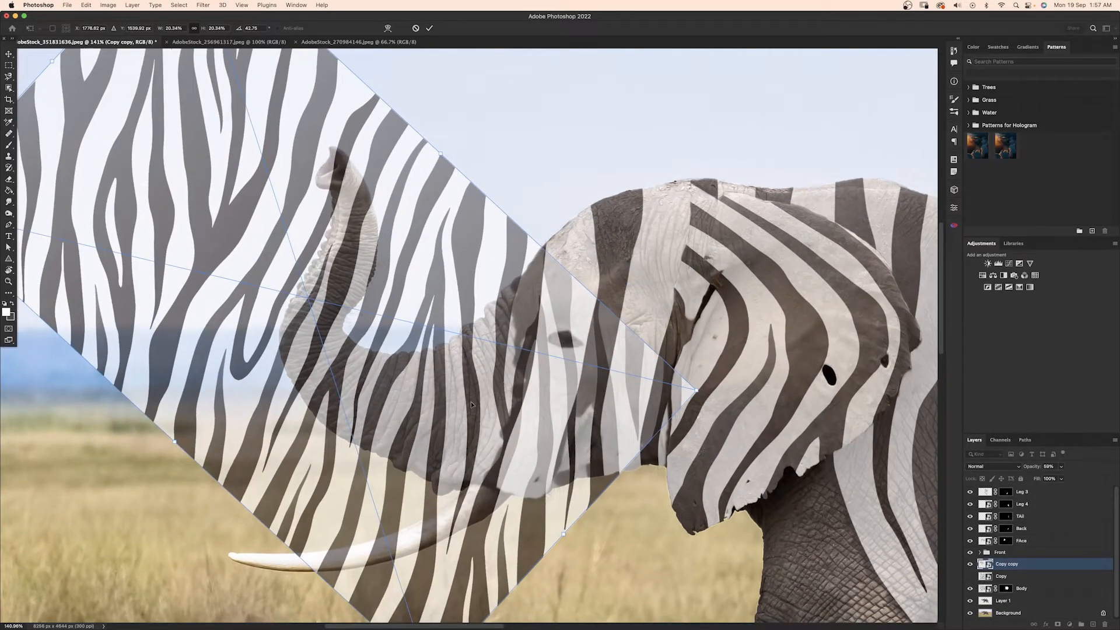
Step: Warp the trunk texture copy so its stripes wrap across the trunk and follow its bend
scroll(471, 404, "up", 3, "alt")
right_click(376, 124)
left_click(386, 237)
left_click_drag(627, 109, 679, 187)
left_click_drag(438, 421, 365, 371)
left_click_drag(612, 175, 642, 202)
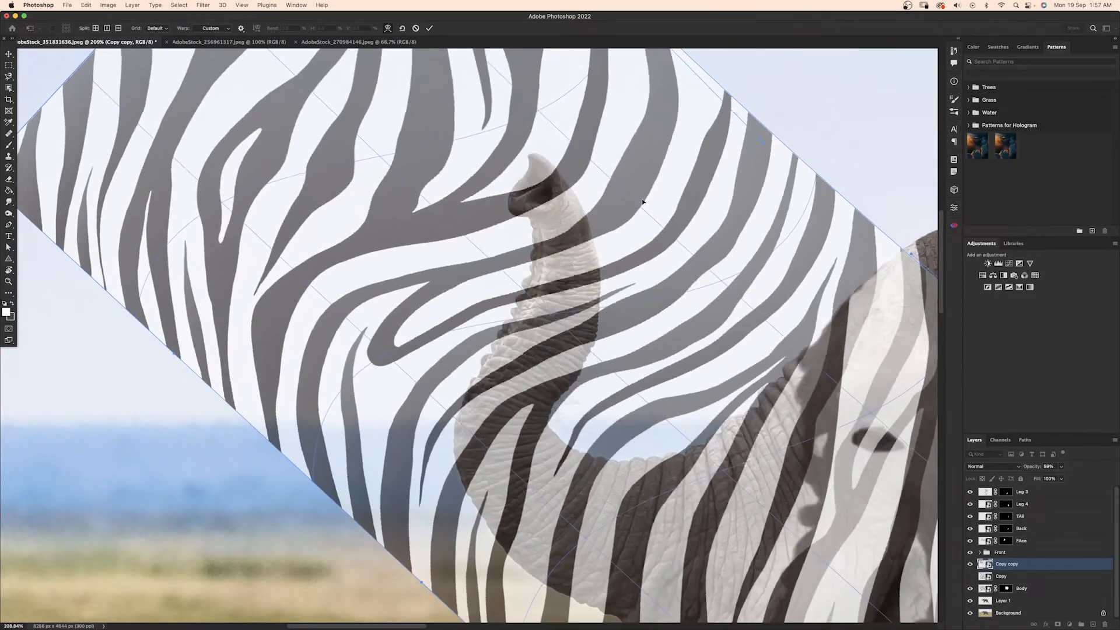
left_click_drag(517, 372, 462, 291)
left_click_drag(708, 532, 680, 554)
left_click_drag(761, 183, 733, 188)
left_click_drag(428, 354, 411, 322)
left_click_drag(566, 100, 603, 109)
left_click_drag(514, 219, 503, 239)
left_click_drag(742, 175, 721, 188)
left_click_drag(655, 462, 639, 444)
key("Return")
Step: Add a layer mask to the trunk texture copy and fill it with black
left_click(1057, 624)
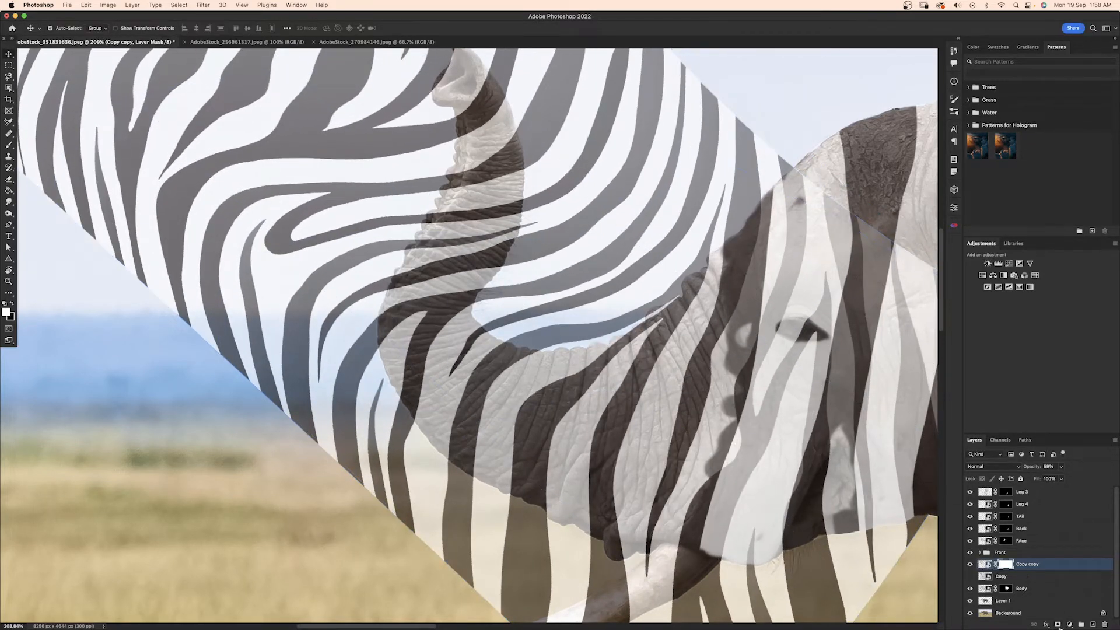
scroll(571, 336, "down", 1)
key("g")
key("x")
left_click(571, 336)
Step: Expand the Front group and paint on the Front layer's mask to extend the dark face stripe toward the trunk's base
key("v")
left_click(738, 288)
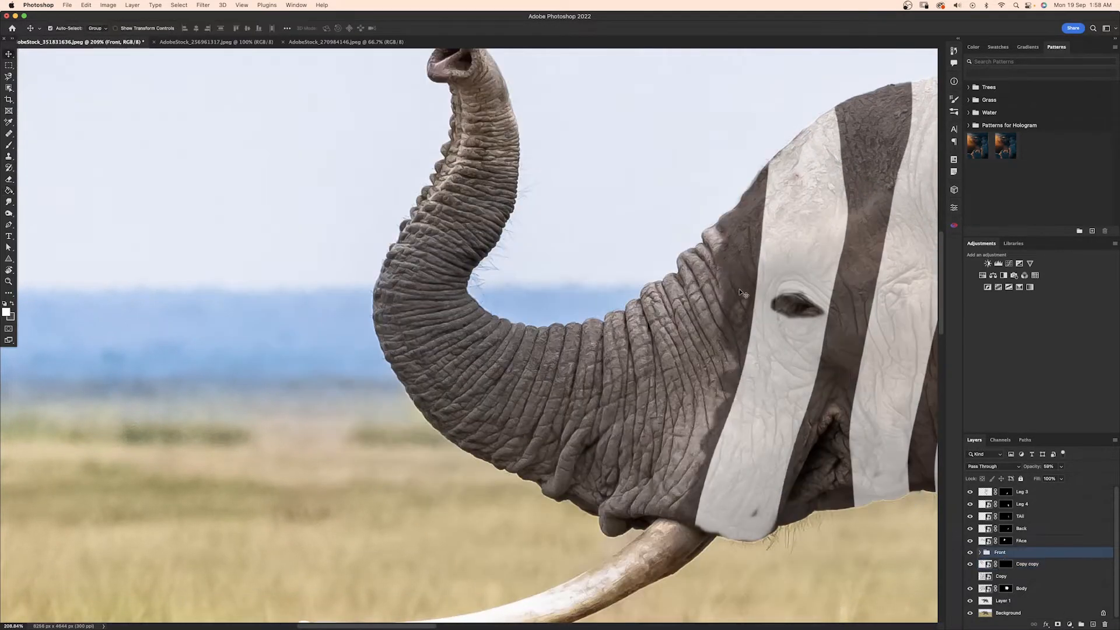
left_click(980, 552)
left_click(1011, 576)
key("b")
key("x")
scroll(705, 225, "down", 1)
key("x")
mouse_move(706, 224)
left_mouse_down()
mouse_move(717, 302)
mouse_move(682, 357)
mouse_move(717, 332)
mouse_move(674, 459)
mouse_move(662, 474)
mouse_move(670, 425)
mouse_move(627, 479)
left_mouse_up()
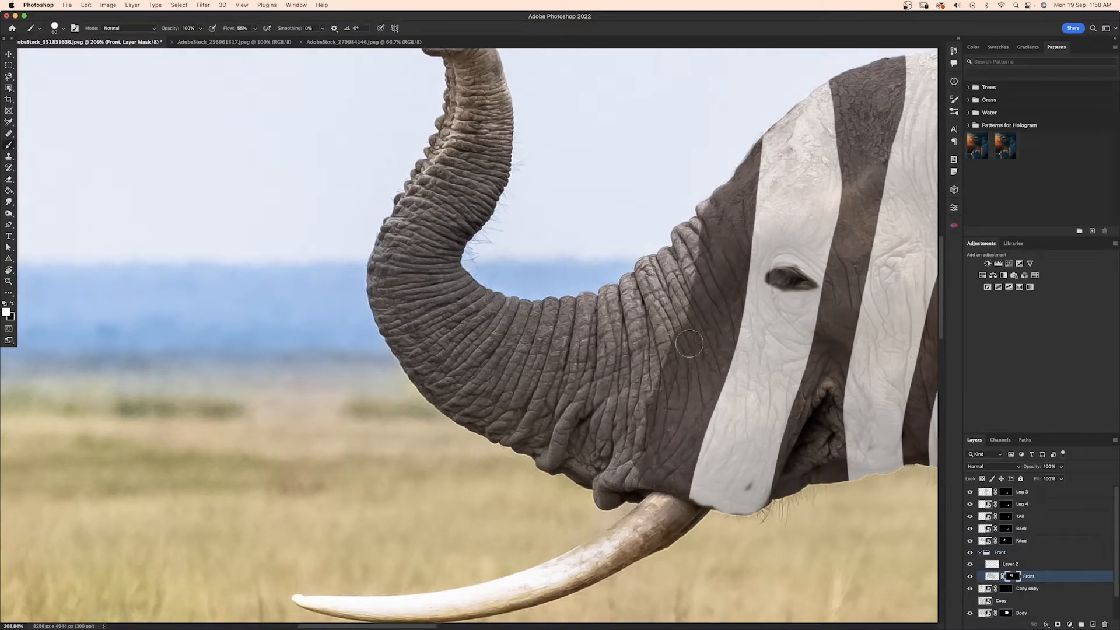
left_click_drag(687, 268, 639, 464)
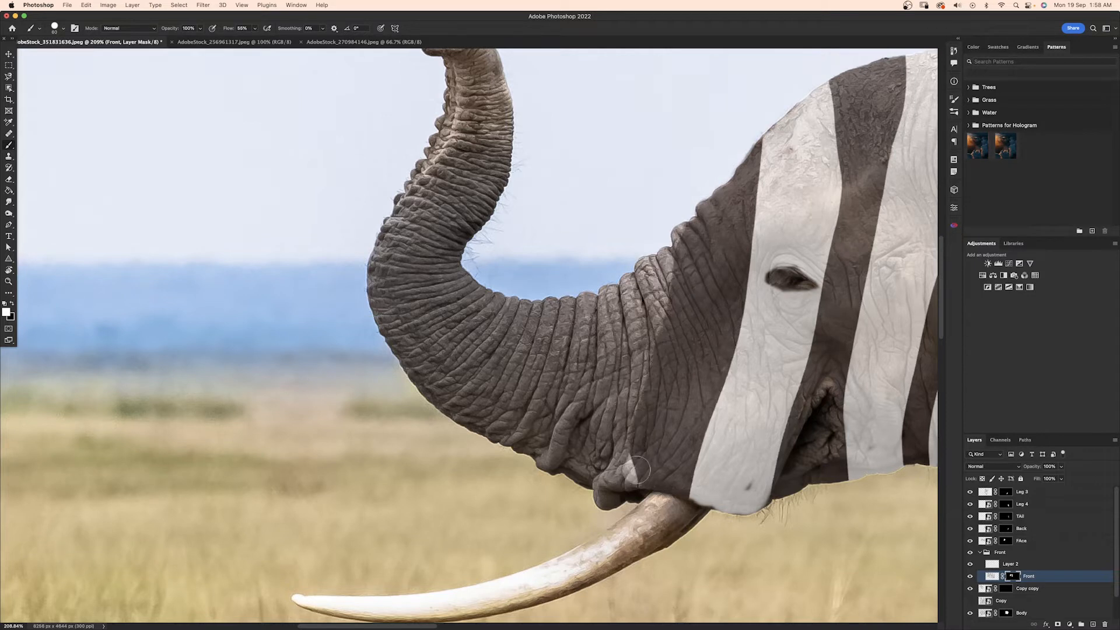
Step: Collapse the Front group and paint white on the trunk texture copy's mask to reveal stripes at the trunk's base
scroll(625, 491, "left", 2)
scroll(624, 491, "up", 1)
left_click(979, 552)
left_click(984, 564)
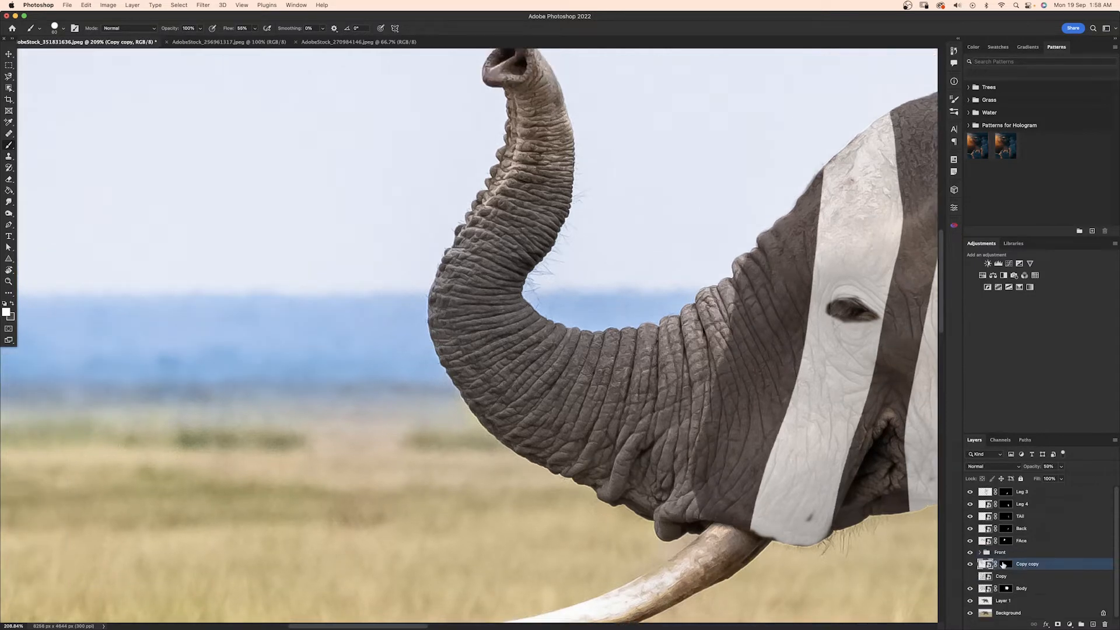
mouse_move(671, 337)
left_mouse_down()
mouse_move(613, 476)
mouse_move(695, 318)
left_mouse_up()
mouse_move(744, 274)
left_mouse_down()
mouse_move(679, 501)
mouse_move(770, 268)
mouse_move(675, 312)
left_mouse_up()
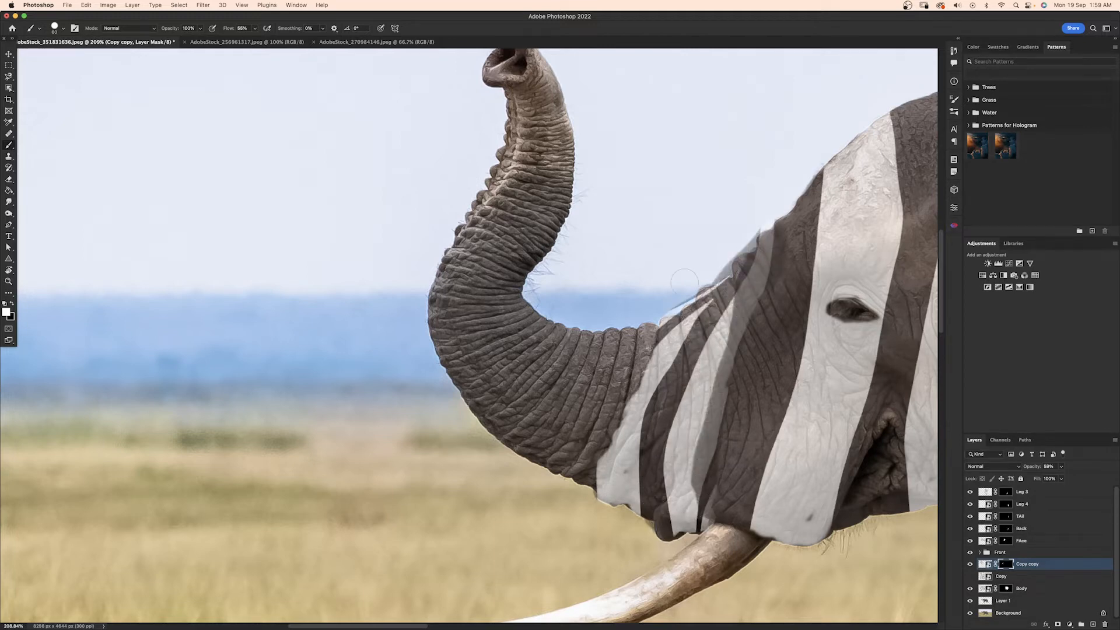
scroll(671, 312, "up", 5)
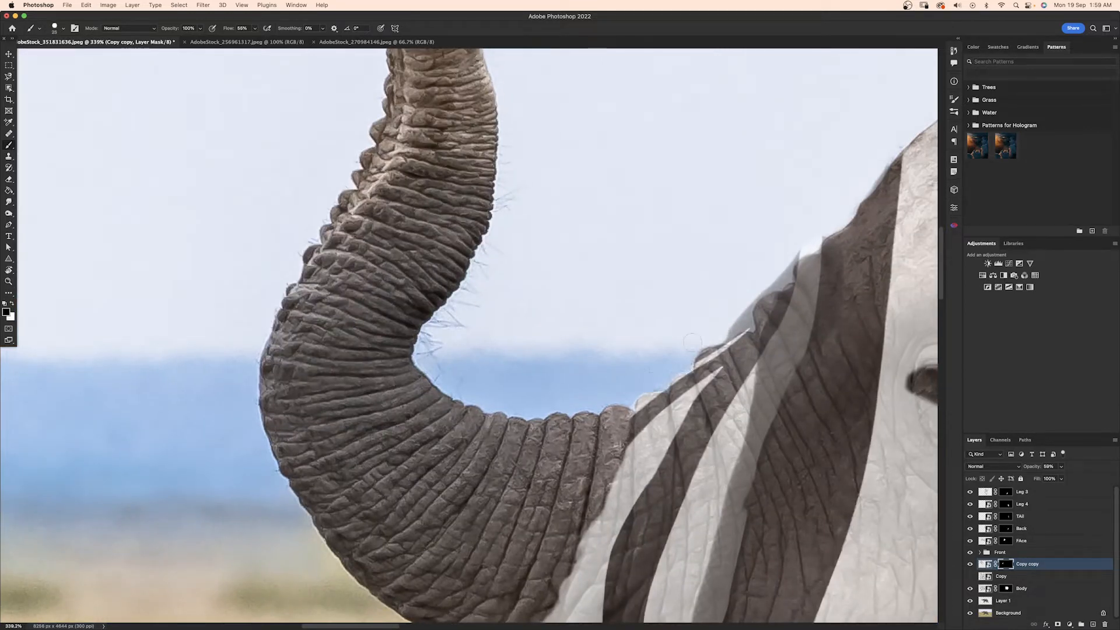
scroll(685, 361, "down", 8)
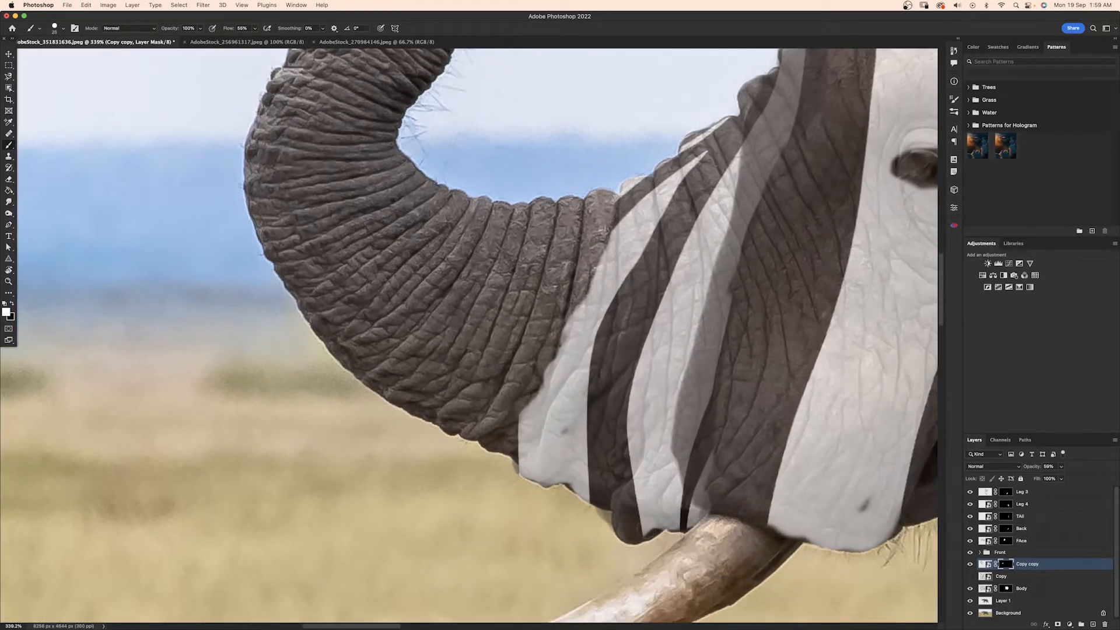
mouse_move(531, 420)
left_mouse_down()
mouse_move(542, 327)
mouse_move(575, 280)
left_mouse_up()
mouse_move(745, 103)
left_mouse_down()
mouse_move(698, 209)
mouse_move(800, 155)
left_mouse_up()
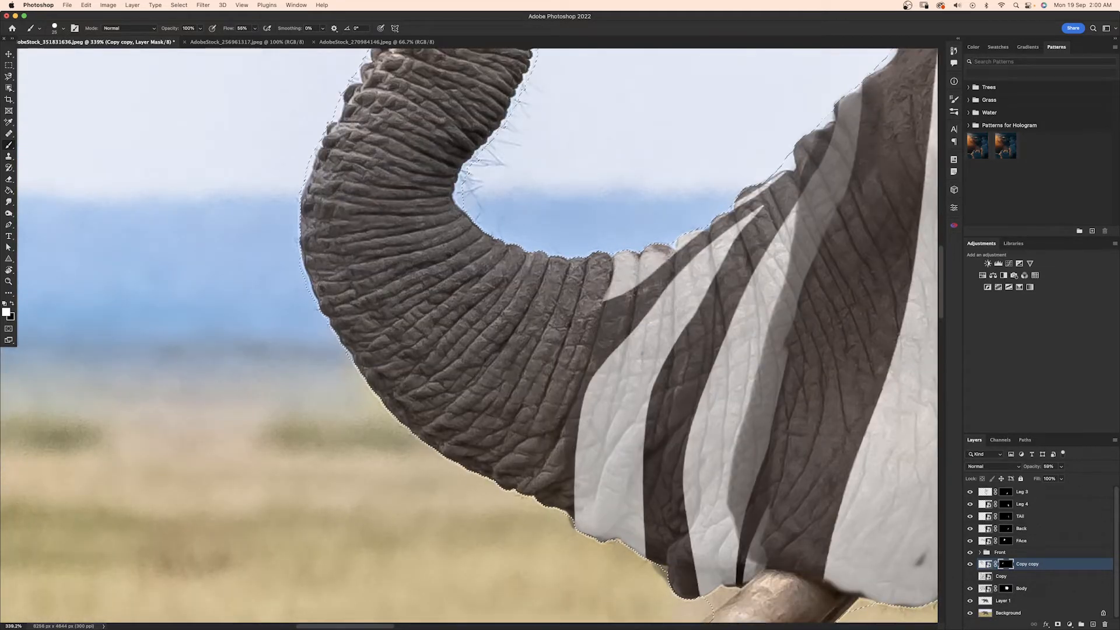
Step: Continue painting white on the trunk copy's mask to reveal stripes around the lower bend and middle of the trunk
mouse_move(521, 481)
left_mouse_down()
mouse_move(454, 450)
mouse_move(527, 459)
mouse_move(531, 389)
mouse_move(560, 315)
mouse_move(507, 276)
mouse_move(464, 359)
left_mouse_up()
mouse_move(416, 401)
left_mouse_down()
mouse_move(373, 355)
mouse_move(408, 292)
mouse_move(472, 257)
mouse_move(434, 230)
mouse_move(373, 324)
mouse_move(348, 313)
mouse_move(408, 229)
left_mouse_up()
left_click_drag(346, 254, 435, 427)
mouse_move(422, 486)
left_mouse_down()
mouse_move(401, 428)
mouse_move(434, 455)
left_mouse_up()
mouse_move(533, 342)
left_mouse_down()
mouse_move(408, 361)
mouse_move(420, 314)
mouse_move(475, 305)
mouse_move(489, 341)
mouse_move(580, 288)
mouse_move(584, 262)
mouse_move(505, 285)
mouse_move(478, 256)
mouse_move(531, 250)
mouse_move(620, 214)
left_mouse_up()
left_click_drag(634, 208, 585, 277)
key("x")
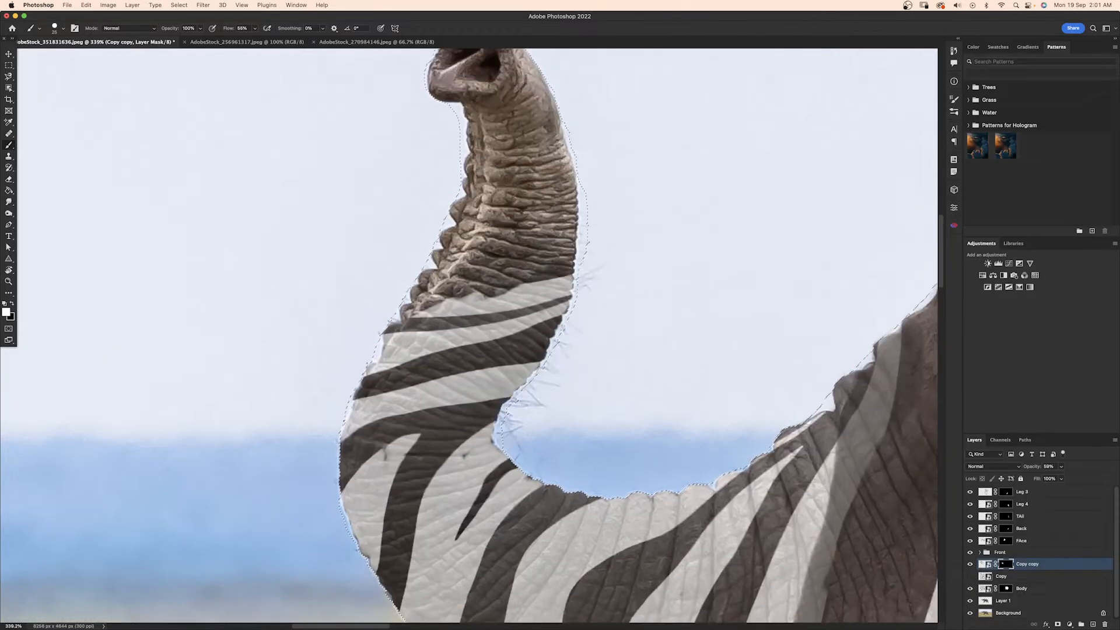
Step: Reveal the stripes along the upper trunk up to the nostril by painting on the trunk copy's mask
mouse_move(407, 314)
left_mouse_down()
mouse_move(433, 285)
mouse_move(545, 248)
mouse_move(428, 269)
mouse_move(561, 246)
left_mouse_up()
left_click_drag(555, 189, 446, 237)
mouse_move(448, 233)
left_mouse_down()
mouse_move(450, 336)
mouse_move(566, 266)
mouse_move(472, 286)
mouse_move(447, 386)
left_mouse_up()
mouse_move(450, 382)
left_mouse_down()
mouse_move(499, 319)
mouse_move(500, 372)
left_mouse_up()
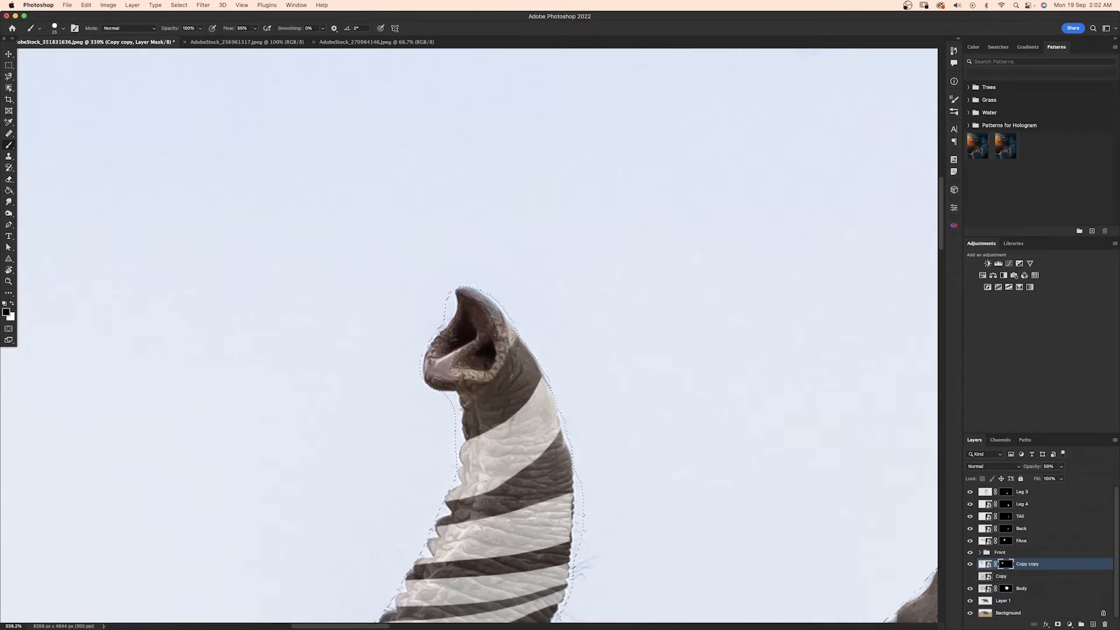
Step: Add a new layer above the trunk texture copy and set the texture copy's opacity to 100%
left_click(1093, 624)
left_click(1043, 576)
left_click_drag(1036, 466, 1070, 466)
left_click(1038, 564)
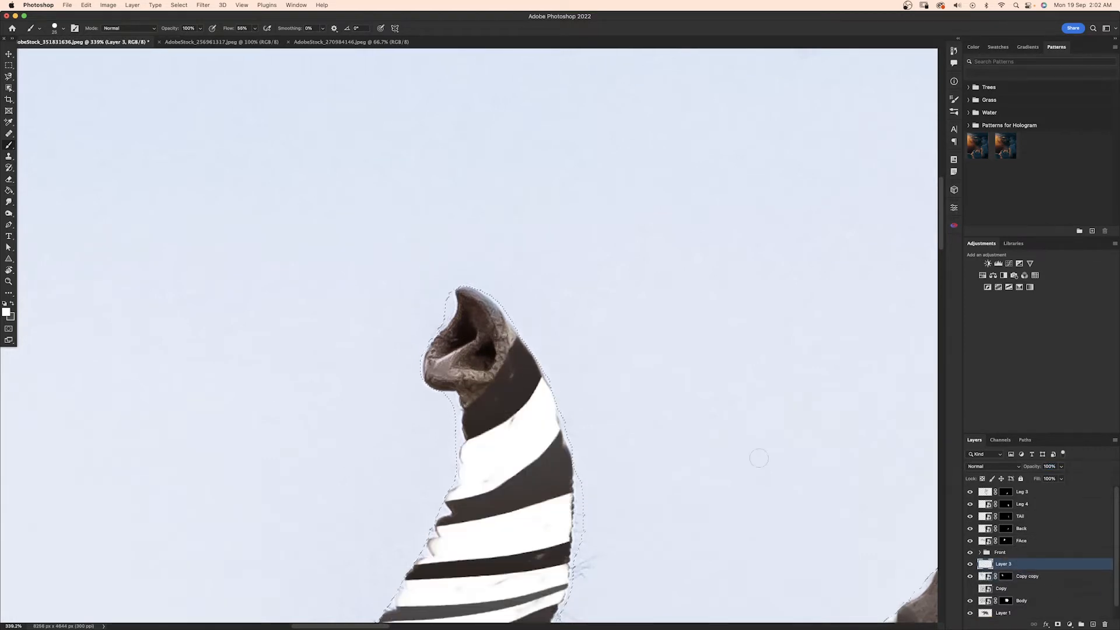
Step: Touch up the trunk copy's mask where the last dark stripe meets the nostril, and reselect the new layer
key("x")
left_click_drag(508, 374, 506, 382)
left_click(1004, 576)
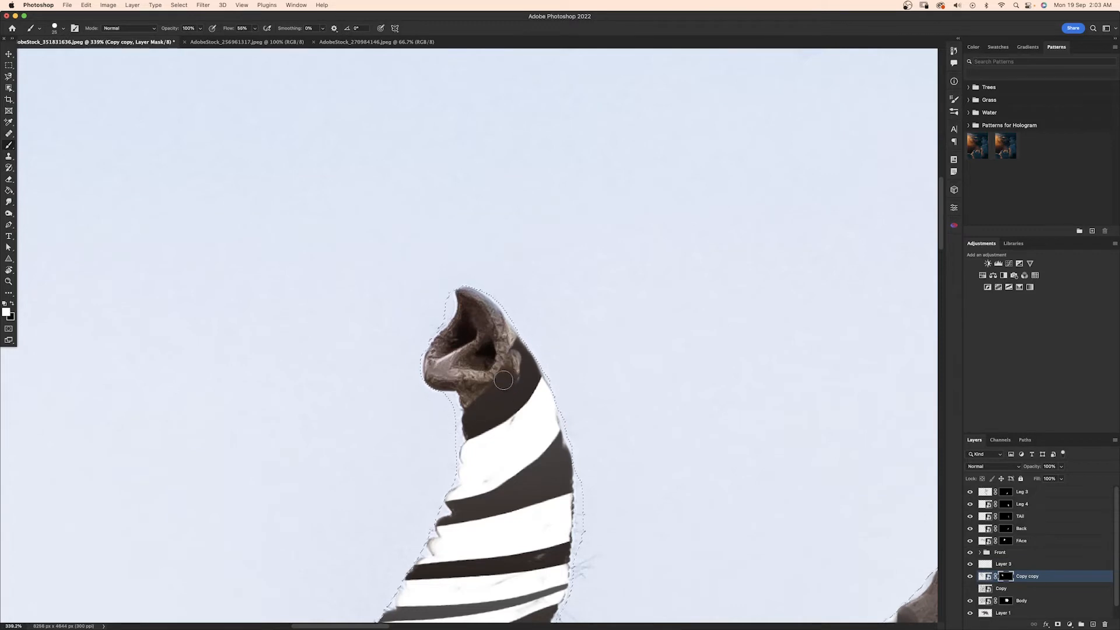
scroll(528, 564, "down", 10)
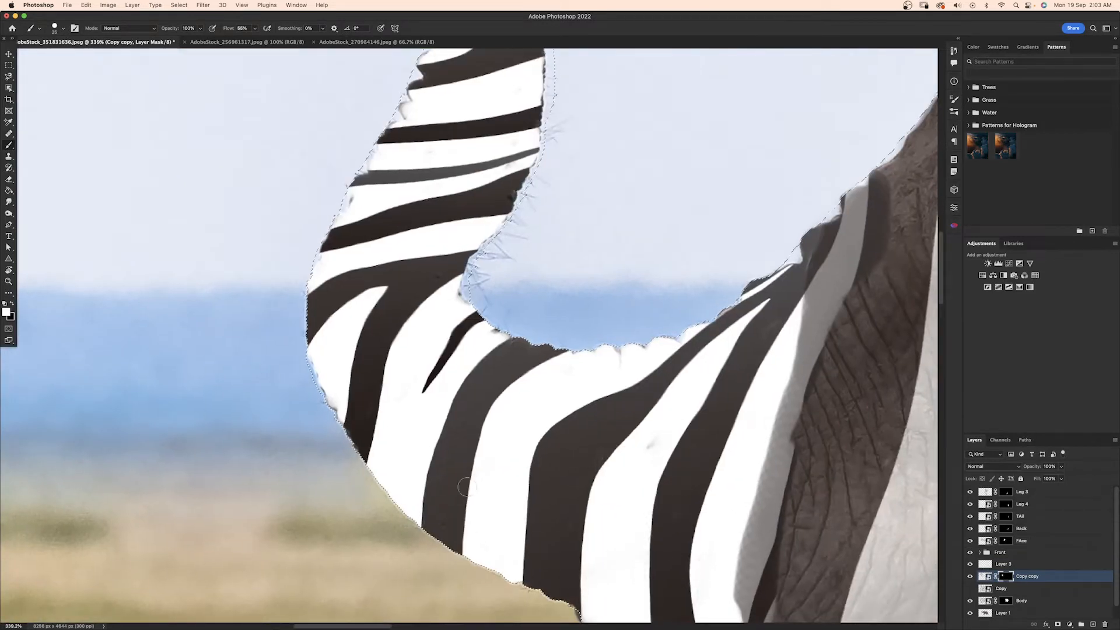
scroll(408, 384, "up", 8)
scroll(397, 361, "up", 6)
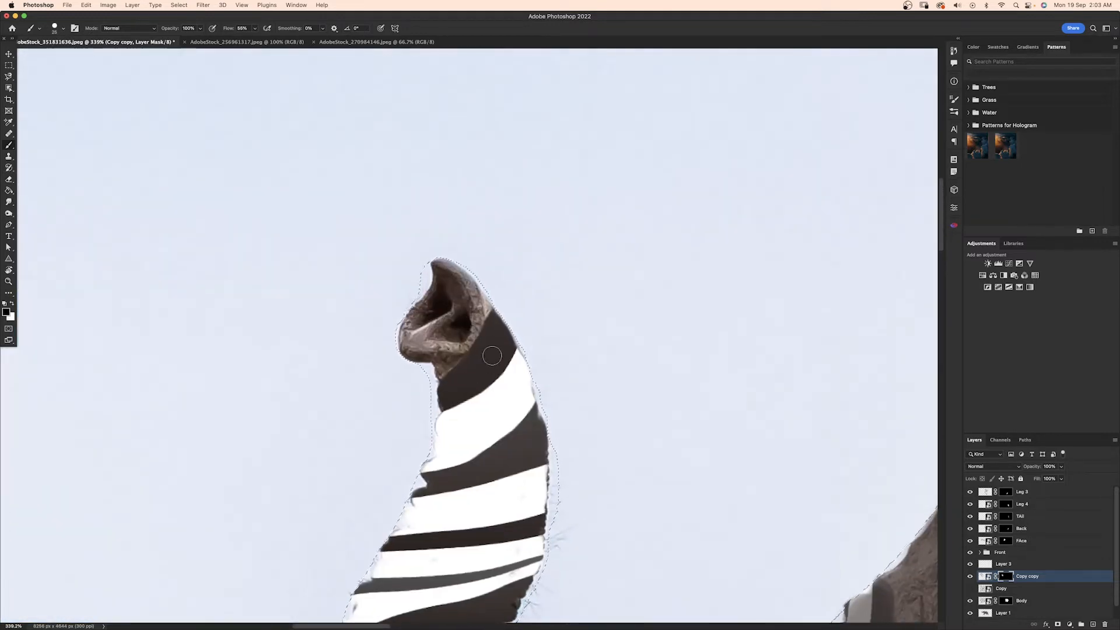
key("alt+bracketright")
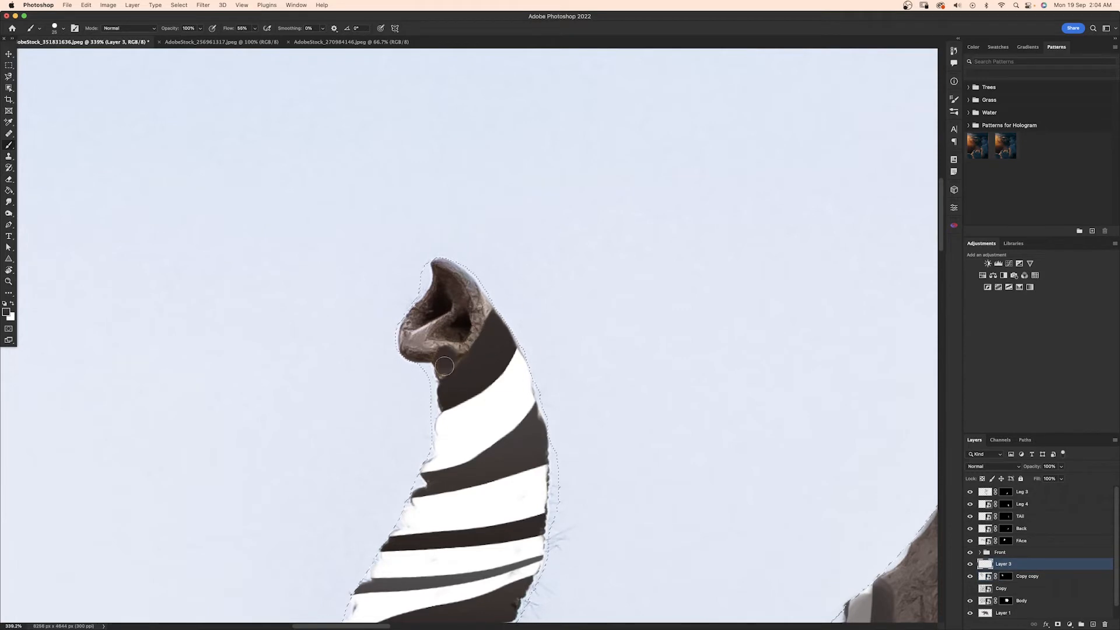
Step: Set the soft brush size to 20 px and paint the trunk tip dark on the new layer
right_click(470, 309)
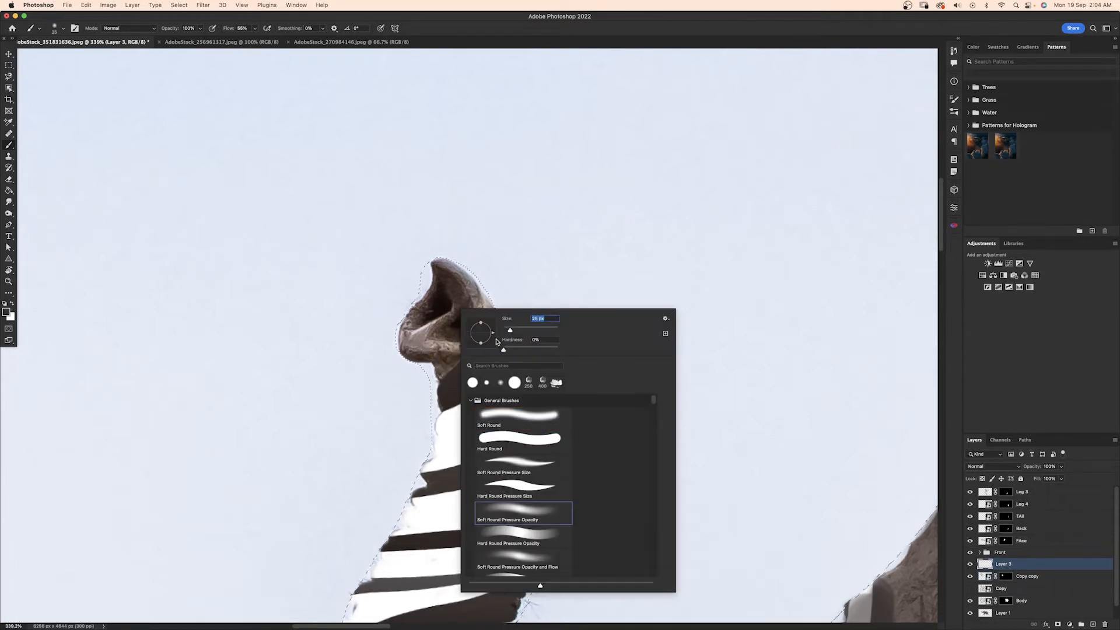
type("20")
key("Return")
right_click(437, 346)
key("Escape")
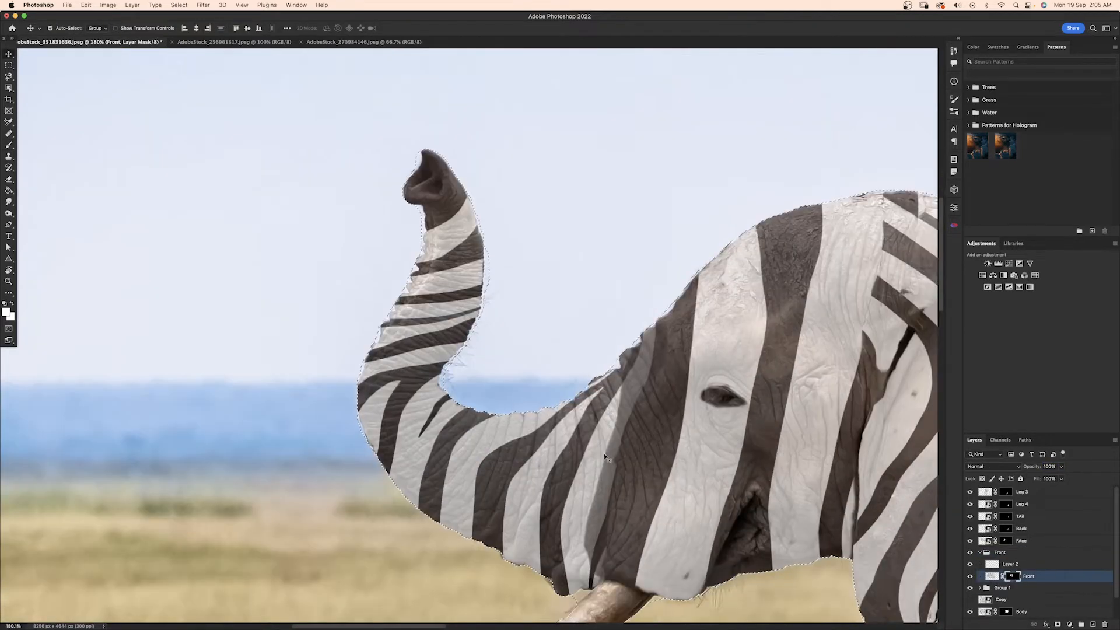
Step: Paint black on the Front layer's mask to remove the grey overlap between face and trunk stripes, and collapse the Front group
key("b")
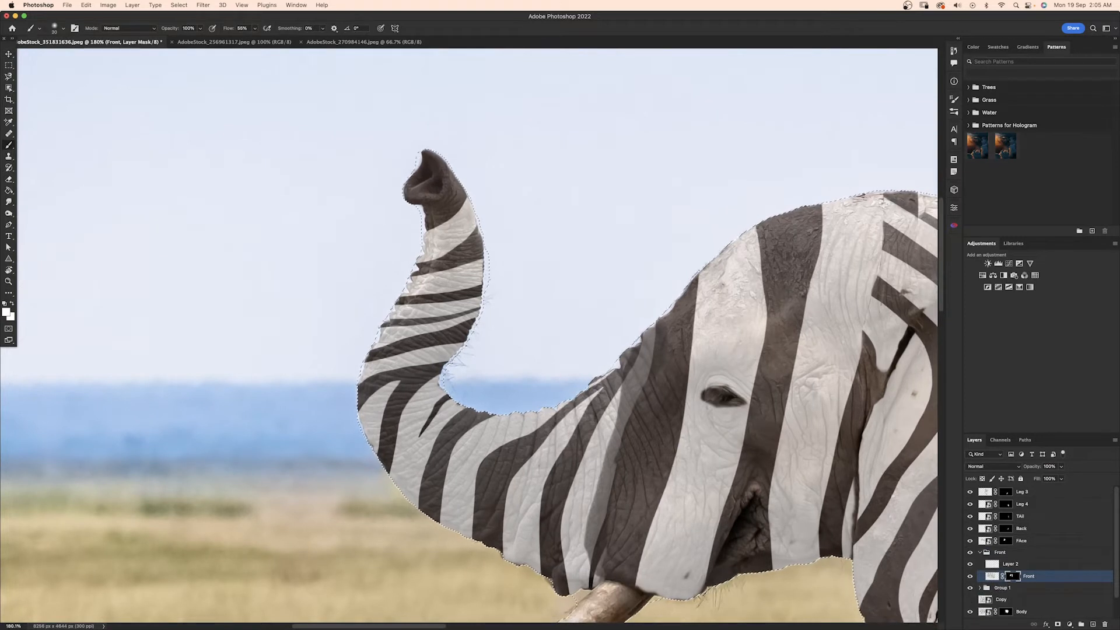
key("x")
left_click_drag(607, 490, 595, 546)
left_click_drag(622, 439, 652, 334)
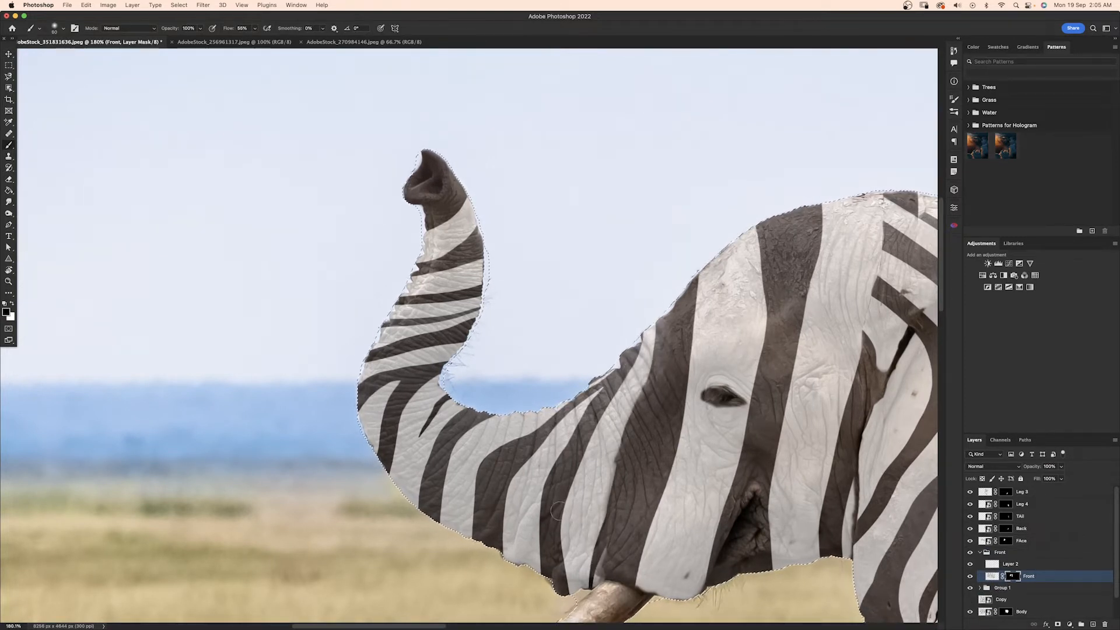
left_click(979, 552)
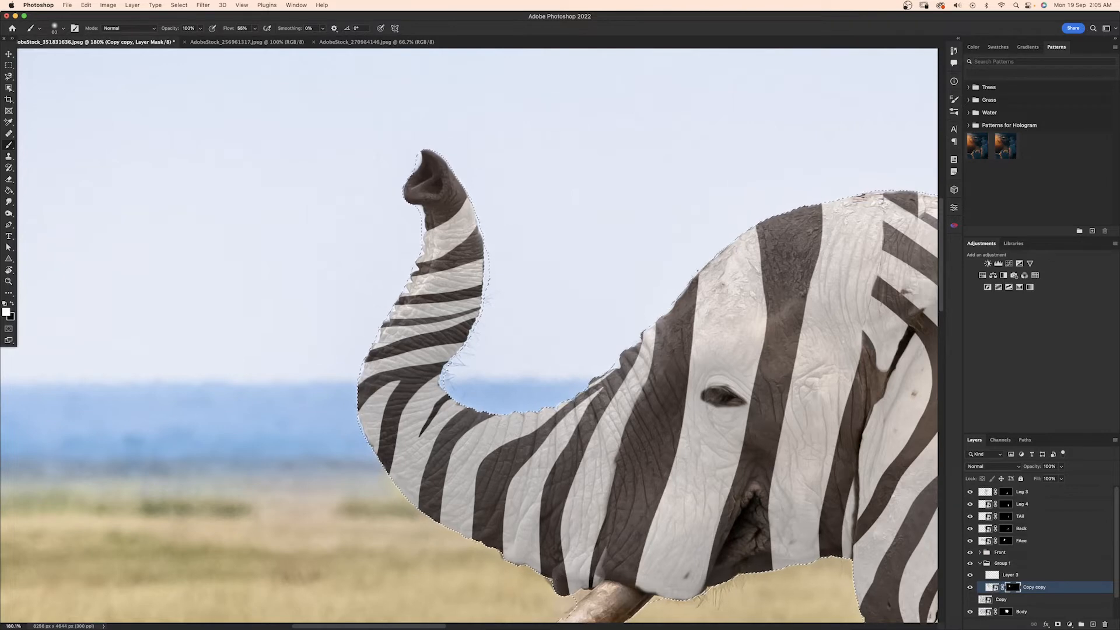
Step: Clear the selection, collapse Group 1, duplicate the Copy texture layer and make the duplicate visible
scroll(469, 337, "down", 6)
scroll(469, 336, "down", 5)
scroll(469, 337, "right", 3)
key("super+d")
left_click(979, 564)
left_click(1001, 576)
key("super+j")
left_click(999, 586)
left_click(982, 576)
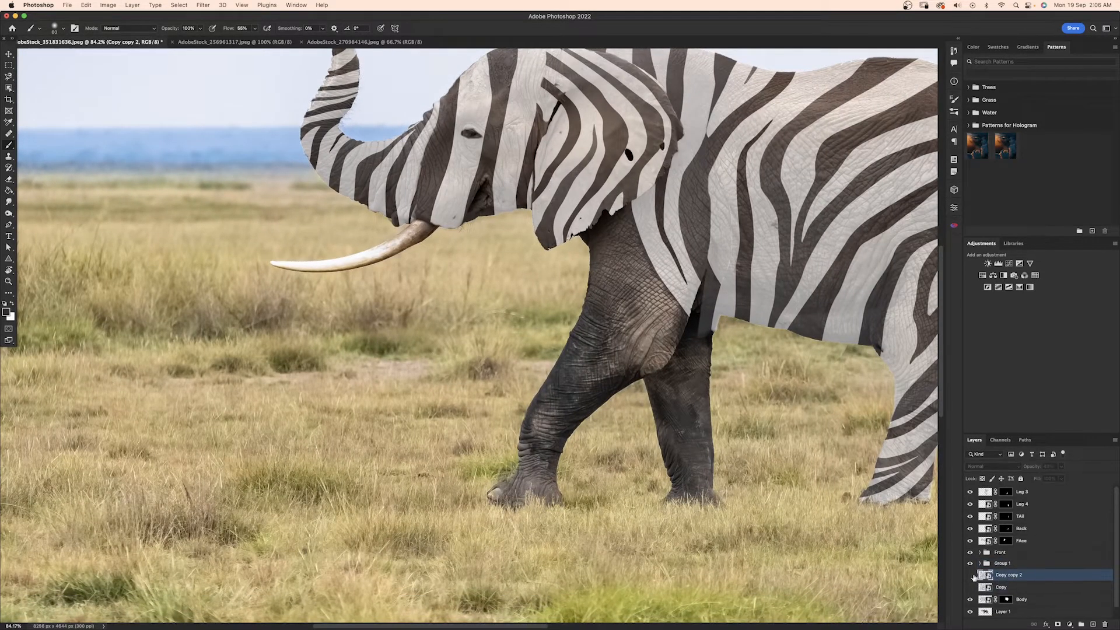
left_click(970, 574)
Step: Scale the new texture copy to about 34% and rotate it diagonally over the front legs
key("super+t")
scroll(780, 345, "down", 4)
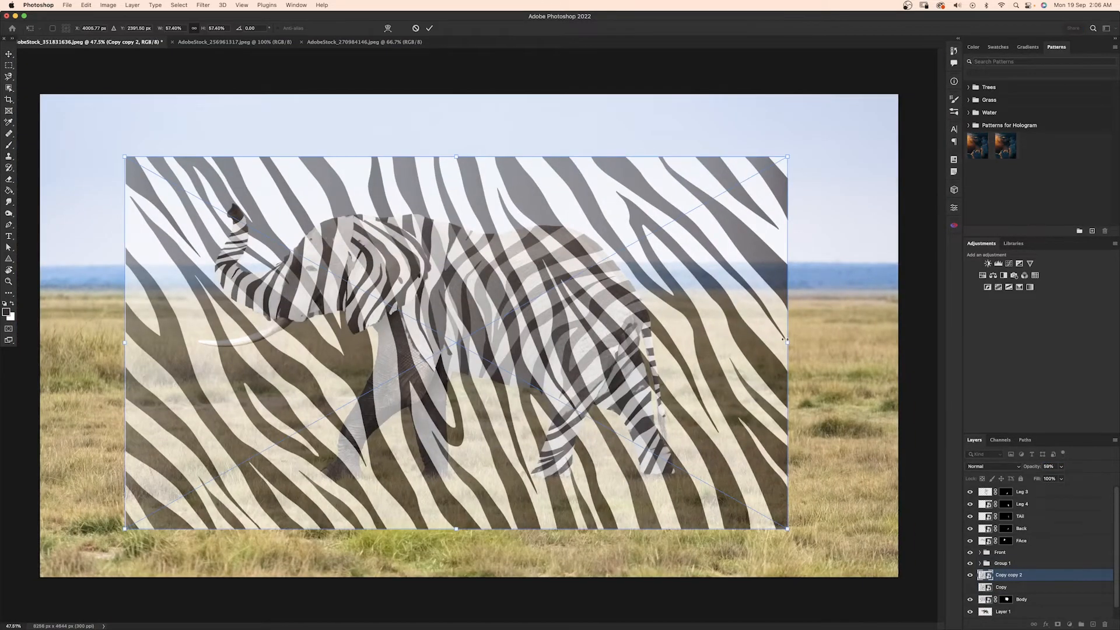
left_click_drag(781, 346, 525, 345)
left_click_drag(528, 443, 362, 302)
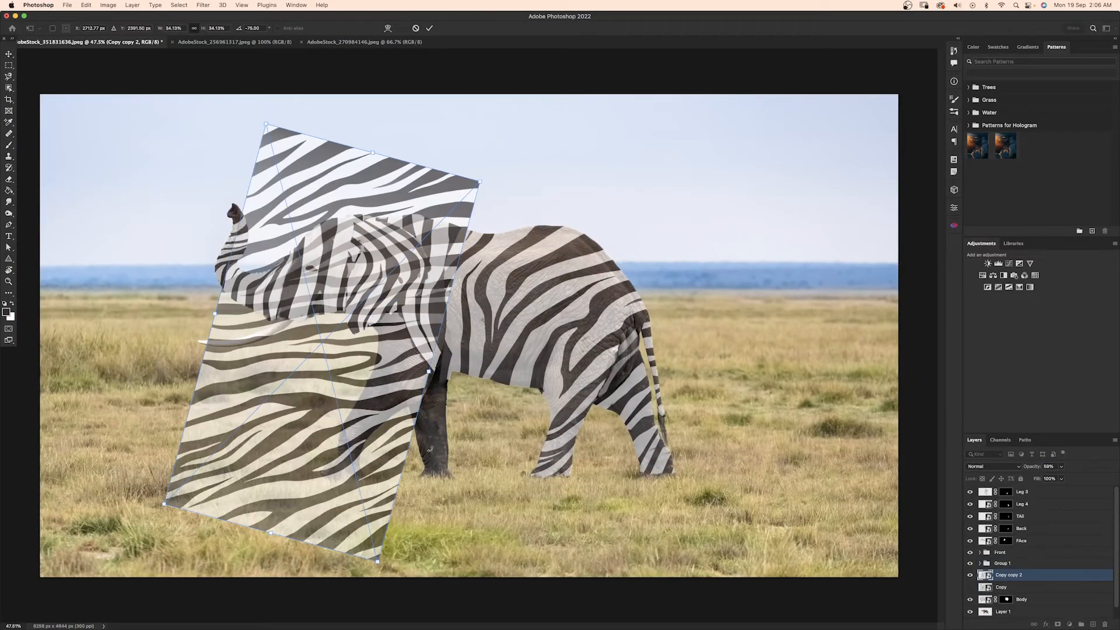
left_click_drag(431, 451, 388, 481)
left_click_drag(291, 359, 354, 363)
scroll(353, 362, "up", 5)
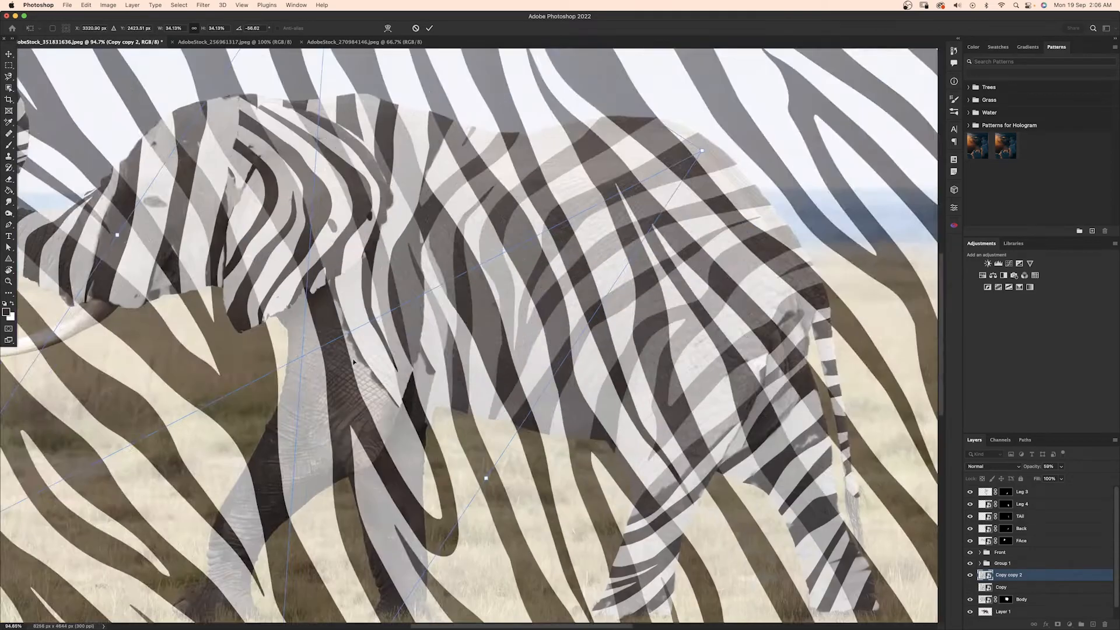
scroll(353, 362, "down", 3)
scroll(463, 312, "down", 2)
Step: Warp the texture copy so its stripes wrap across the front leg and follow its direction
right_click(348, 201)
left_click(360, 305)
left_click_drag(508, 330, 460, 365)
left_click_drag(539, 279, 549, 363)
left_click_drag(394, 246, 403, 226)
left_click_drag(604, 309, 630, 304)
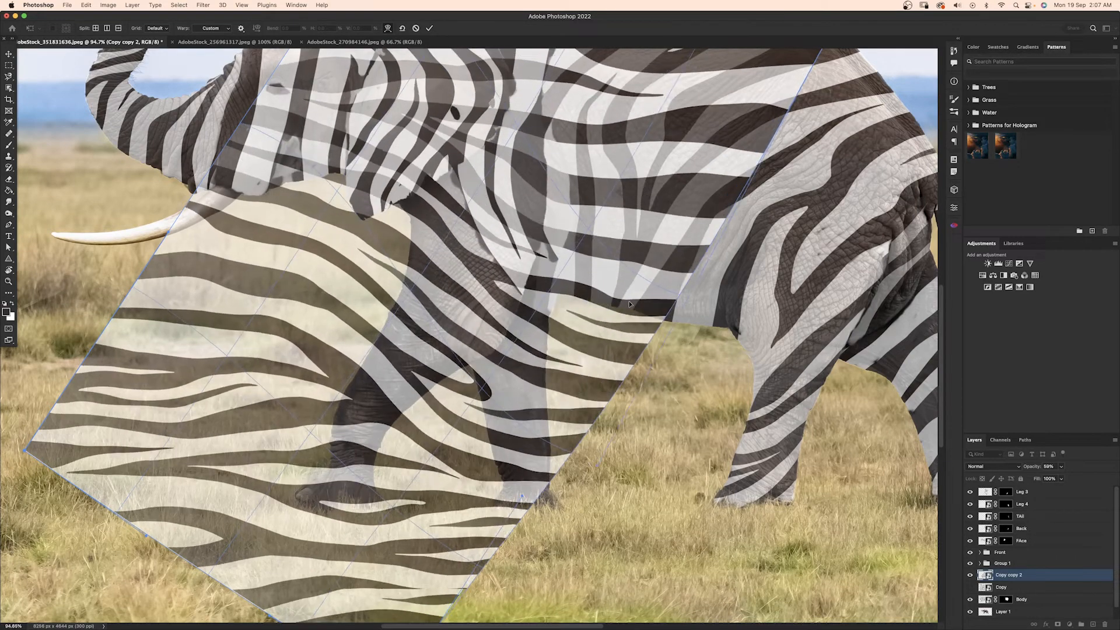
left_click_drag(450, 427, 460, 404)
left_click_drag(245, 413, 231, 442)
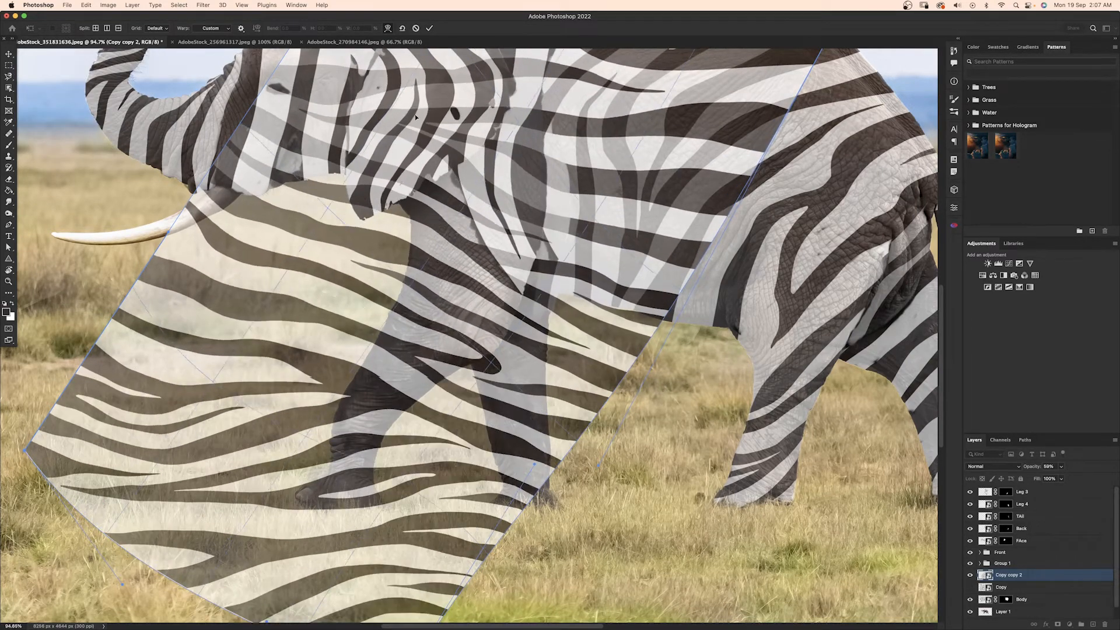
key("Return")
Step: Add a layer mask to the front leg texture copy, fill it with black, and rename the layer Leg 1
left_click(1057, 625)
key("g")
key("x")
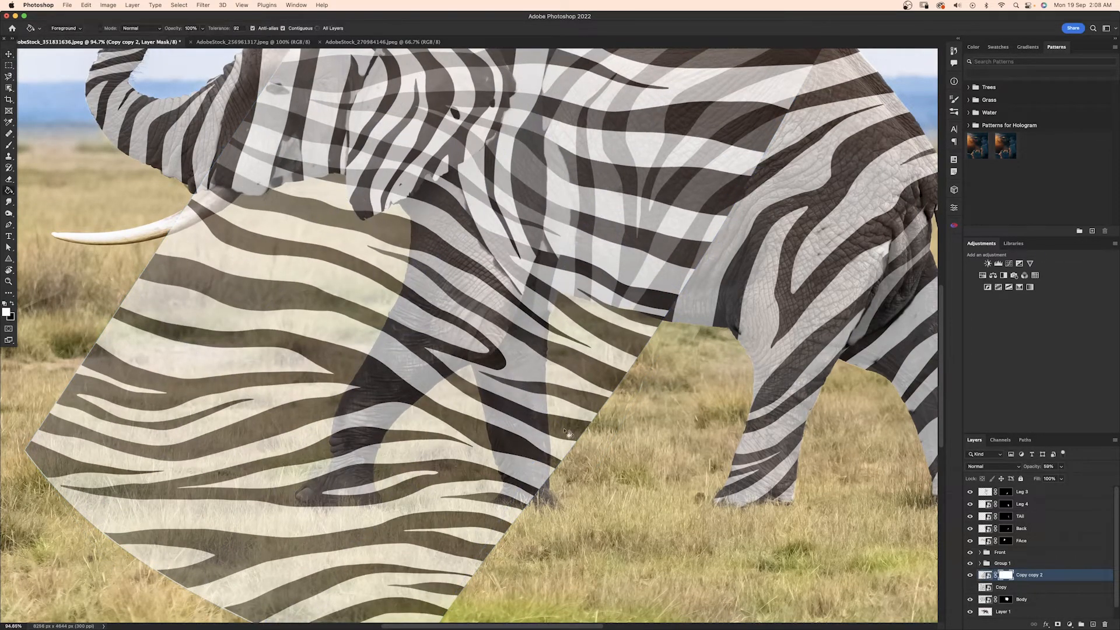
left_click(560, 412)
key("b")
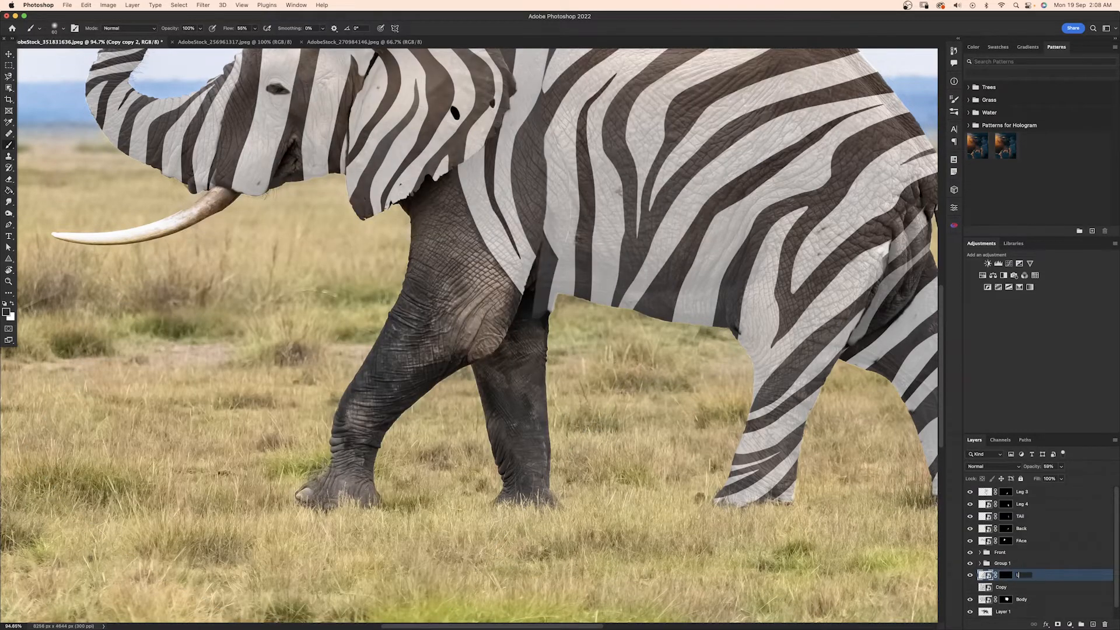
Step: Paint white on the Leg 1 mask to reveal the stripes over the shoulder and upper front leg
scroll(414, 382, "up", 3)
left_click_drag(414, 402, 503, 425)
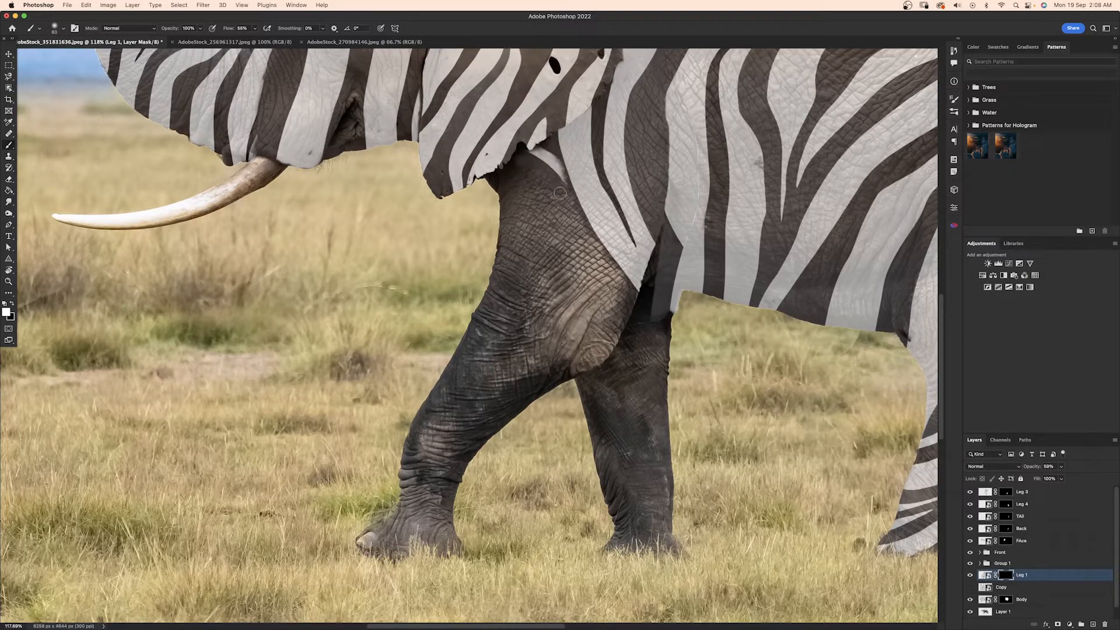
left_click_drag(546, 209, 511, 206)
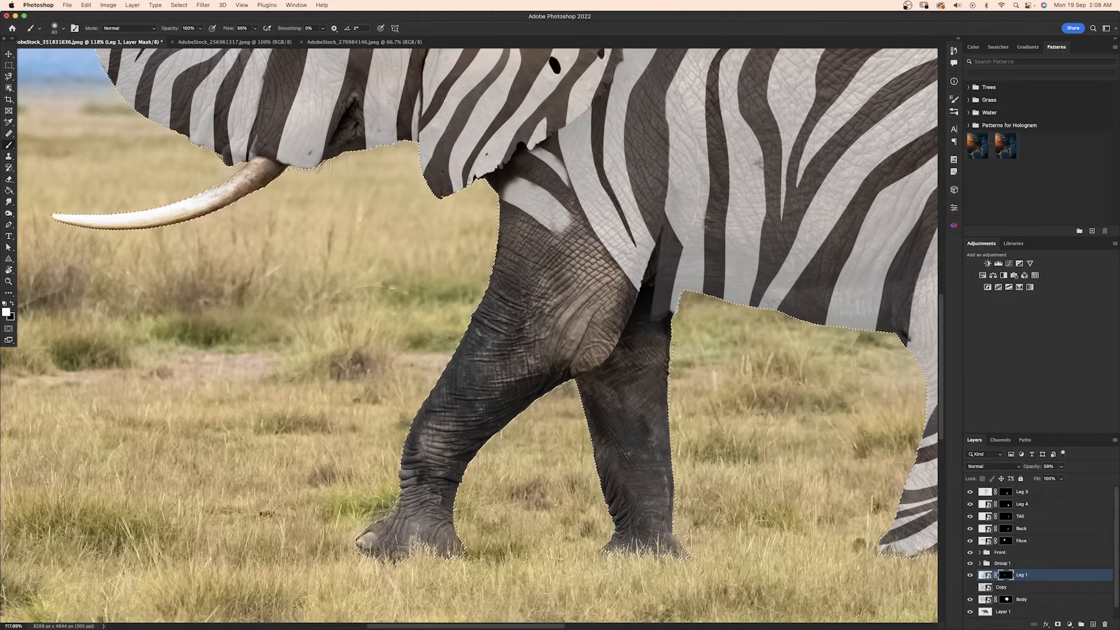
scroll(511, 185, "up", 5)
key("x")
right_click(516, 152)
left_click_drag(565, 190, 605, 190)
left_click_drag(499, 204, 517, 179)
mouse_move(632, 265)
left_mouse_down()
mouse_move(683, 319)
mouse_move(655, 332)
mouse_move(730, 375)
mouse_move(771, 417)
mouse_move(640, 392)
mouse_move(502, 317)
mouse_move(574, 289)
mouse_move(619, 331)
left_mouse_up()
left_click_drag(574, 373, 592, 314)
mouse_move(509, 281)
left_mouse_down()
mouse_move(615, 374)
mouse_move(694, 476)
mouse_move(717, 483)
mouse_move(772, 396)
mouse_move(775, 408)
mouse_move(784, 402)
left_mouse_up()
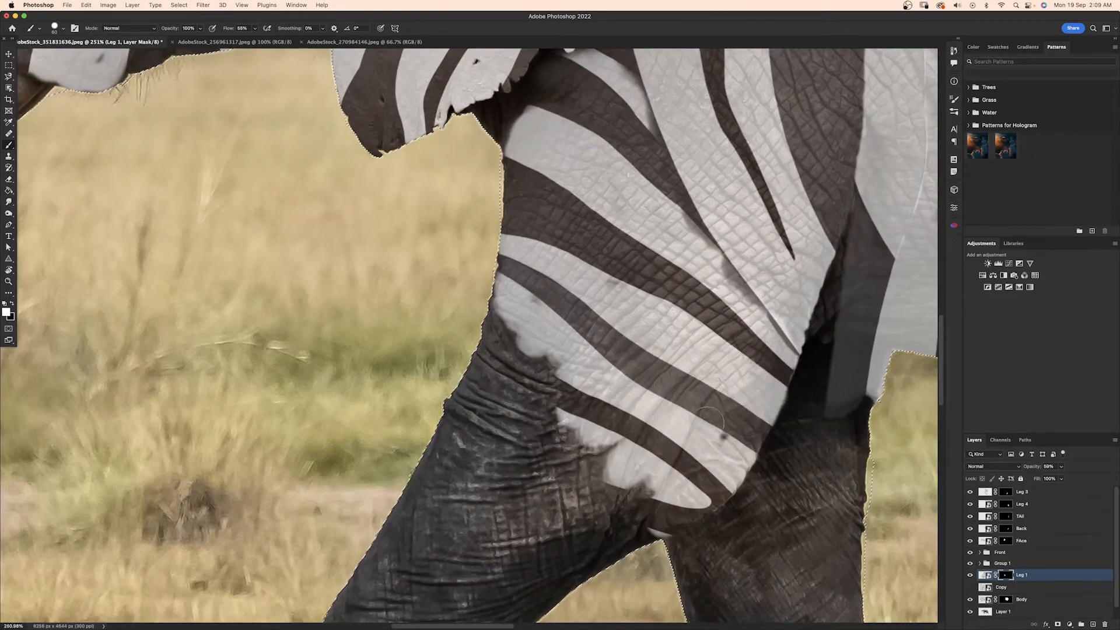
Step: Paint on the Leg 1 mask to extend the stripes down the lower leg to the foot, cleaning up the edges
left_click_drag(513, 318, 599, 213)
key("x")
mouse_move(587, 196)
left_mouse_down()
mouse_move(569, 271)
mouse_move(629, 315)
mouse_move(647, 293)
mouse_move(525, 374)
mouse_move(705, 444)
mouse_move(595, 513)
mouse_move(502, 397)
mouse_move(452, 496)
mouse_move(489, 542)
left_mouse_up()
mouse_move(547, 506)
left_mouse_down()
mouse_move(662, 280)
mouse_move(543, 344)
mouse_move(571, 448)
mouse_move(486, 513)
mouse_move(509, 532)
mouse_move(589, 508)
mouse_move(507, 557)
left_mouse_up()
key("x")
left_click_drag(601, 441, 586, 466)
key("x")
mouse_move(586, 461)
left_mouse_down()
mouse_move(615, 426)
mouse_move(595, 478)
mouse_move(610, 464)
left_mouse_up()
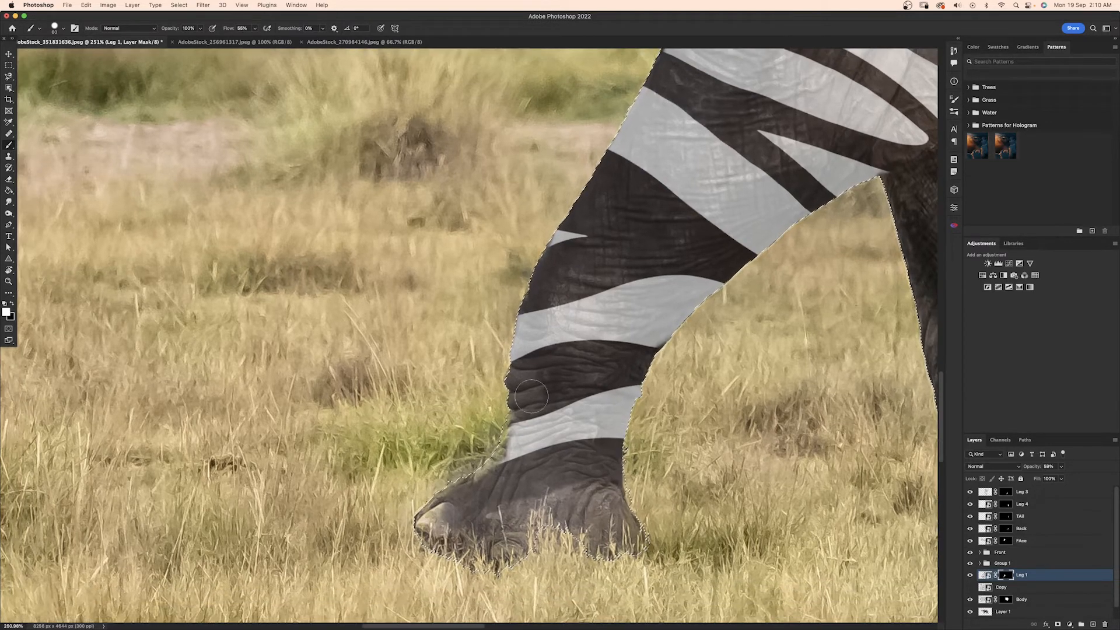
Step: Temporarily raise the Leg 1 layer's opacity to 100% to examine its mask around the foot, and return it to 59%
left_click(984, 575)
left_click_drag(1060, 465, 1063, 465)
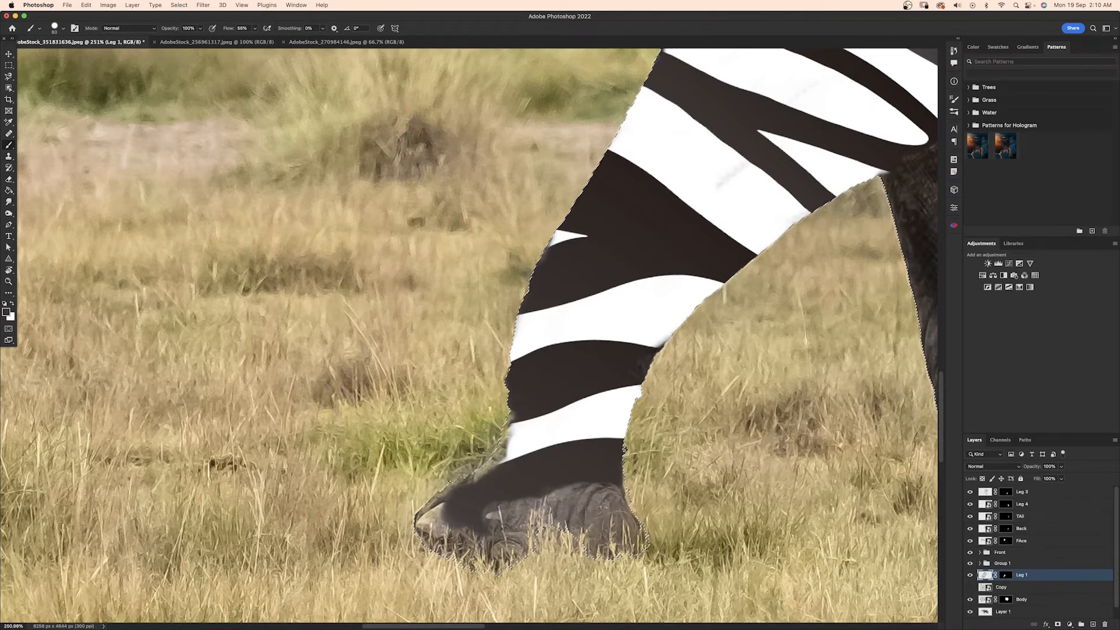
mouse_move(497, 519)
left_mouse_down()
mouse_move(470, 518)
mouse_move(481, 520)
left_mouse_up()
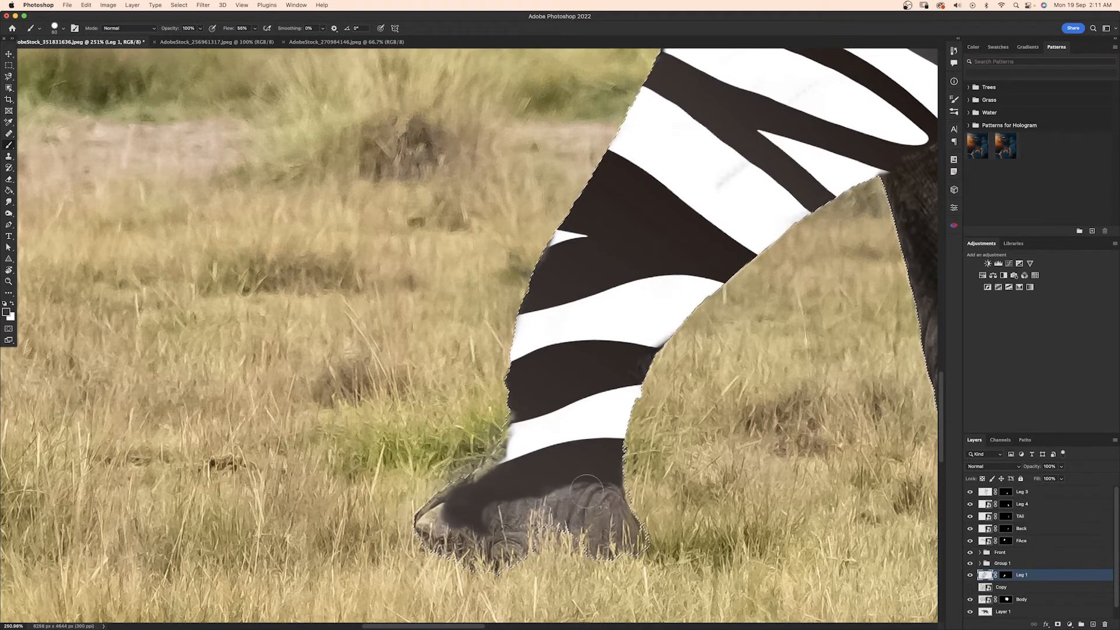
left_click_drag(1061, 466, 1029, 528)
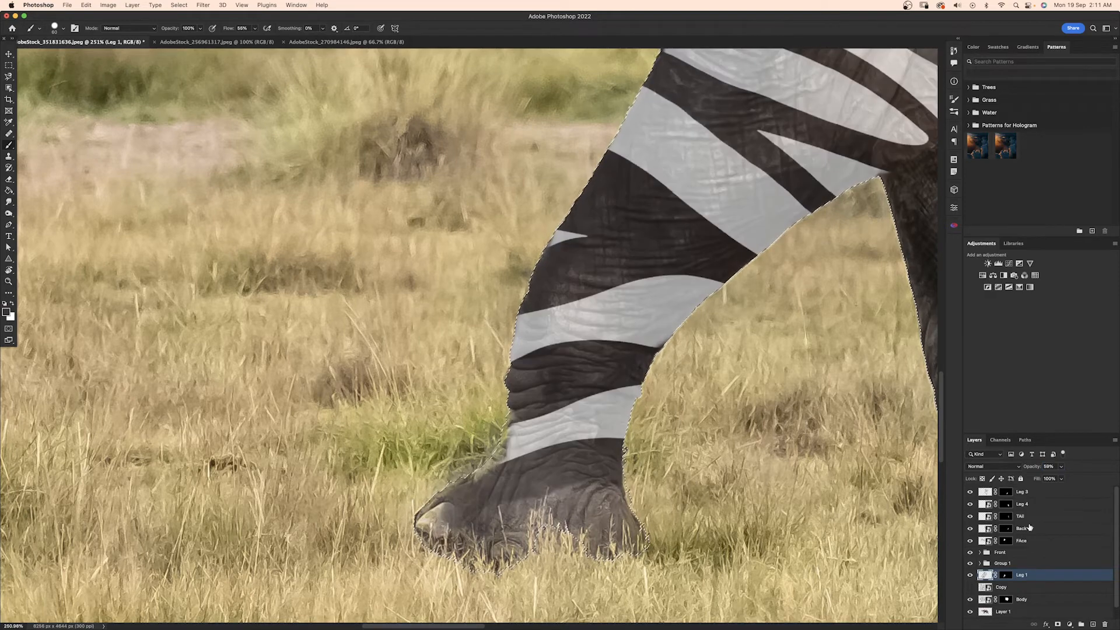
Step: Duplicate the hidden Copy texture layer, make the duplicate visible, and rename it leg 2
key("super+0")
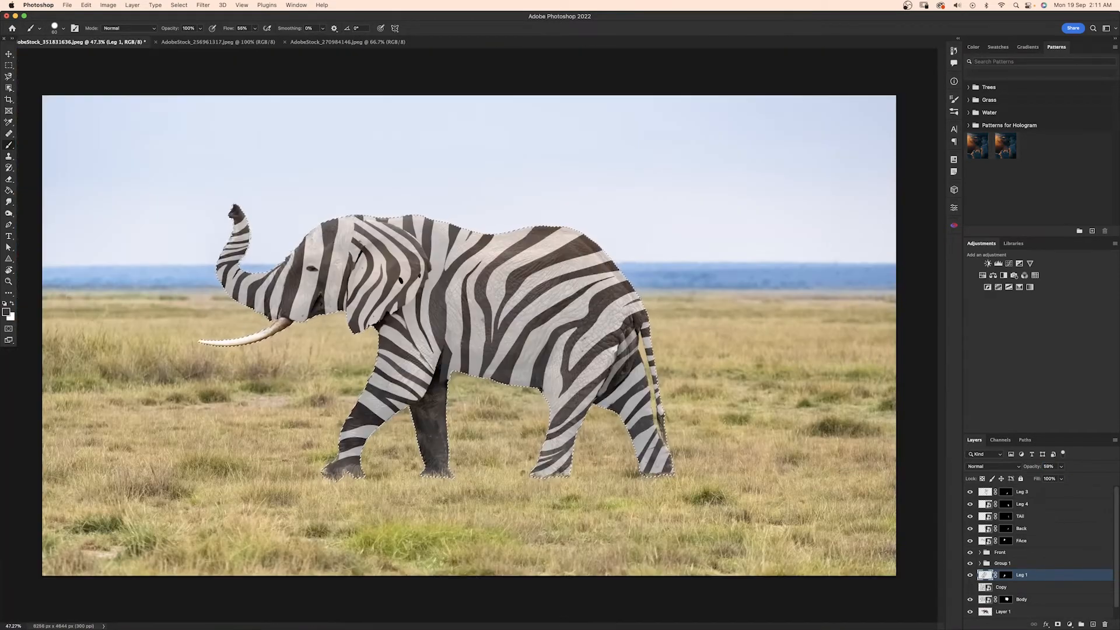
left_click(1001, 587)
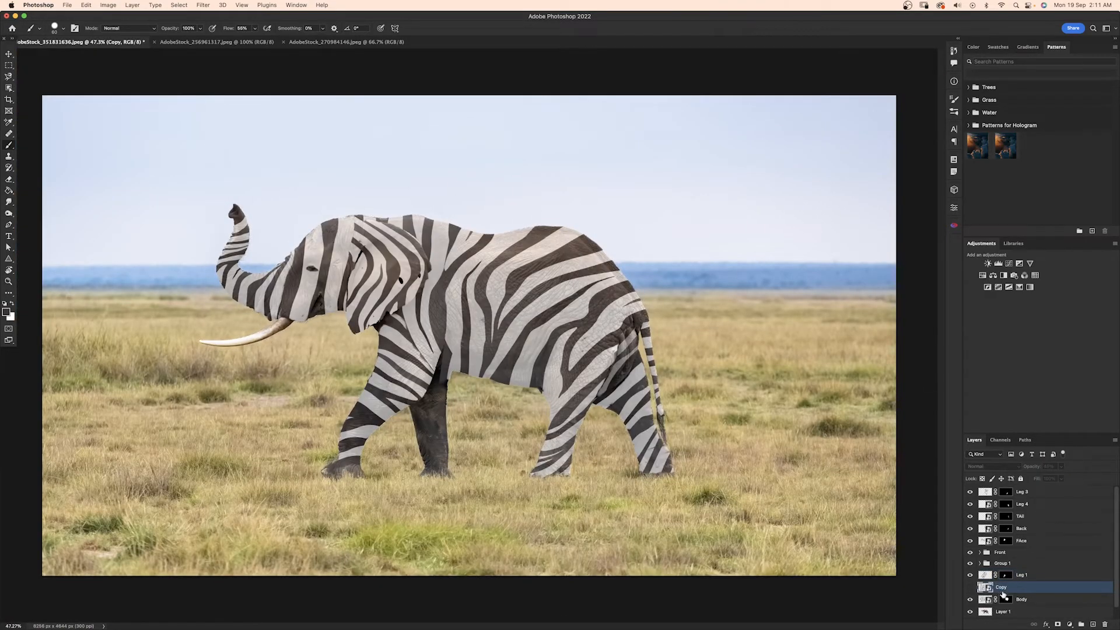
left_click(970, 586)
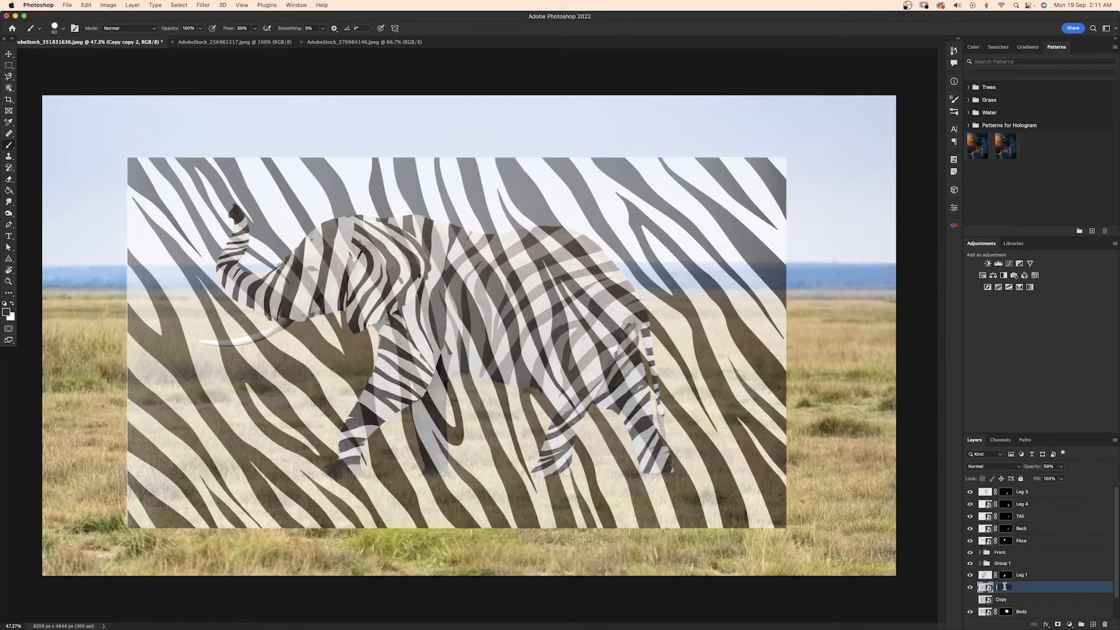
Step: Transform the leg 2 texture, scaling, rotating and positioning it so its stripes run across the other front leg
key("super+t")
left_click_drag(786, 373, 441, 385)
left_click_drag(469, 408, 152, 496)
left_click_drag(209, 423, 383, 448)
left_click_drag(513, 217, 503, 242)
key("Return")
Step: Add a layer mask to the leg 2 texture and fill it with black
scroll(472, 333, "up", 2)
key("b")
left_click(1057, 624)
key("g")
left_click(500, 445)
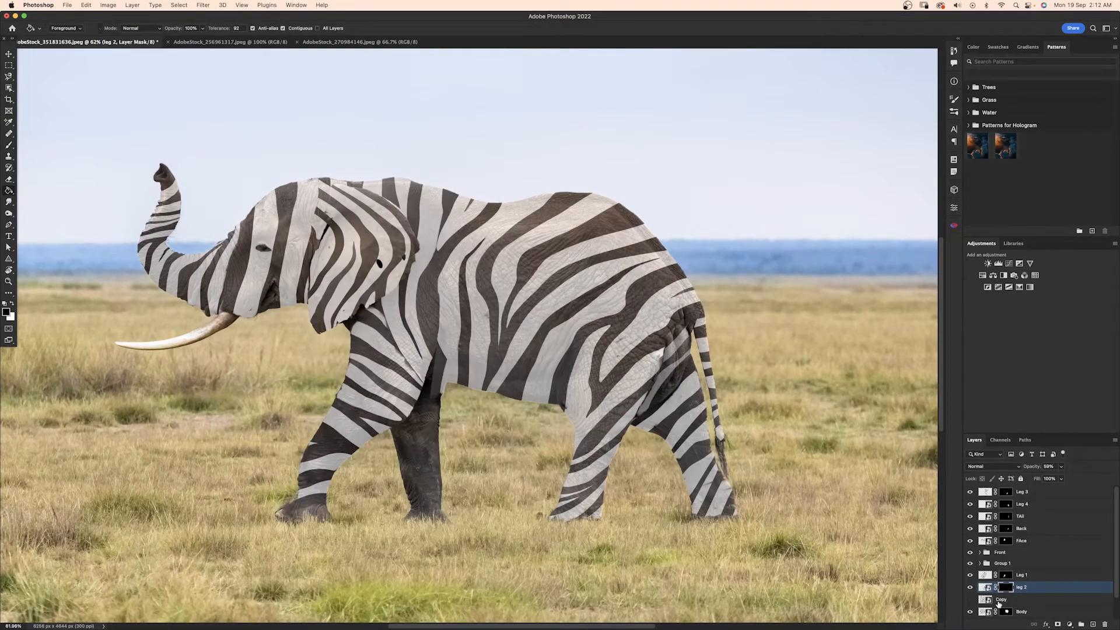
Step: Paint on the leg 2 mask to reveal the stripes on the upper part of the other front leg, cleaning up beneath the shoulder
scroll(1002, 607, "down", 2)
scroll(406, 444, "up", 3)
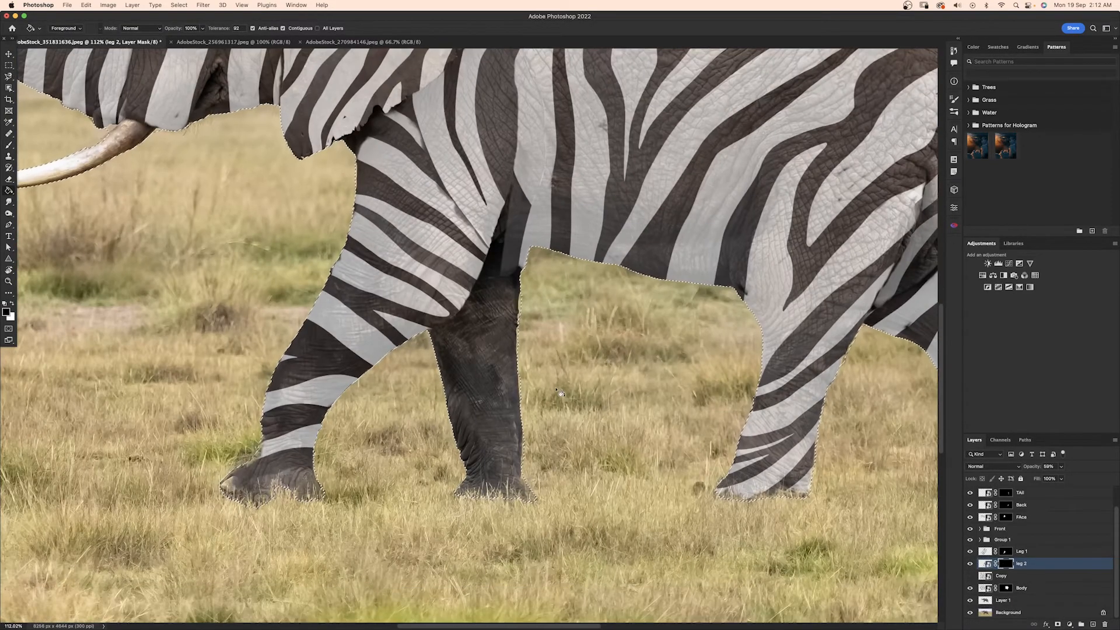
left_click_drag(467, 380, 477, 449)
key("b")
key("x")
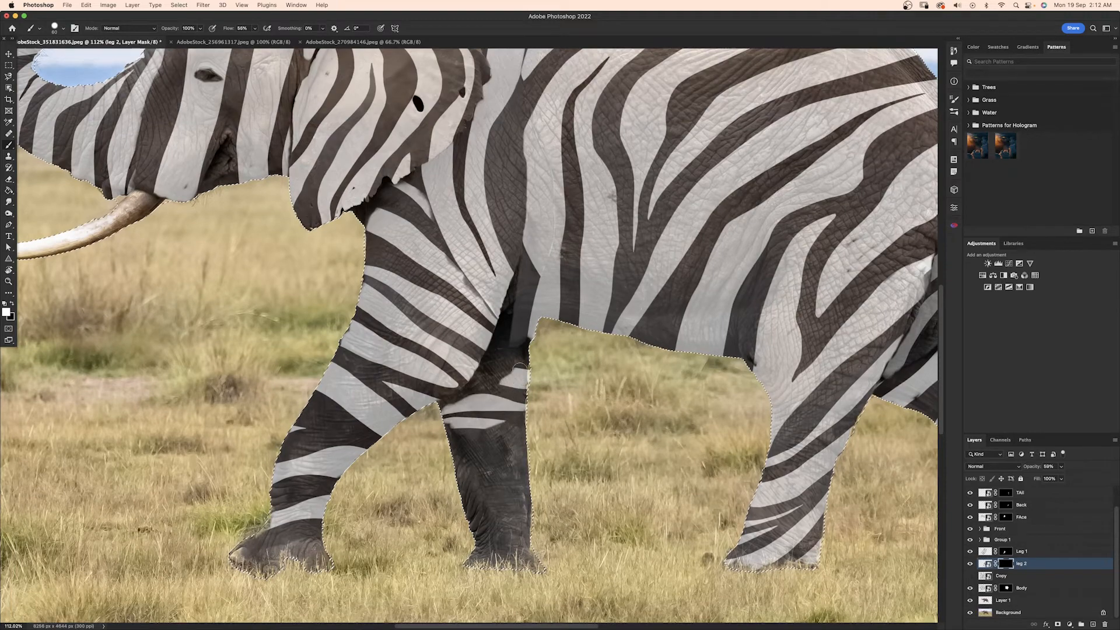
key("super+z")
key("super+shift+z")
key("x")
left_click_drag(525, 352, 506, 324)
key("x")
mouse_move(495, 429)
left_mouse_down()
mouse_move(446, 431)
mouse_move(477, 471)
left_mouse_up()
scroll(477, 471, "up", 5)
left_click_drag(519, 375, 548, 454)
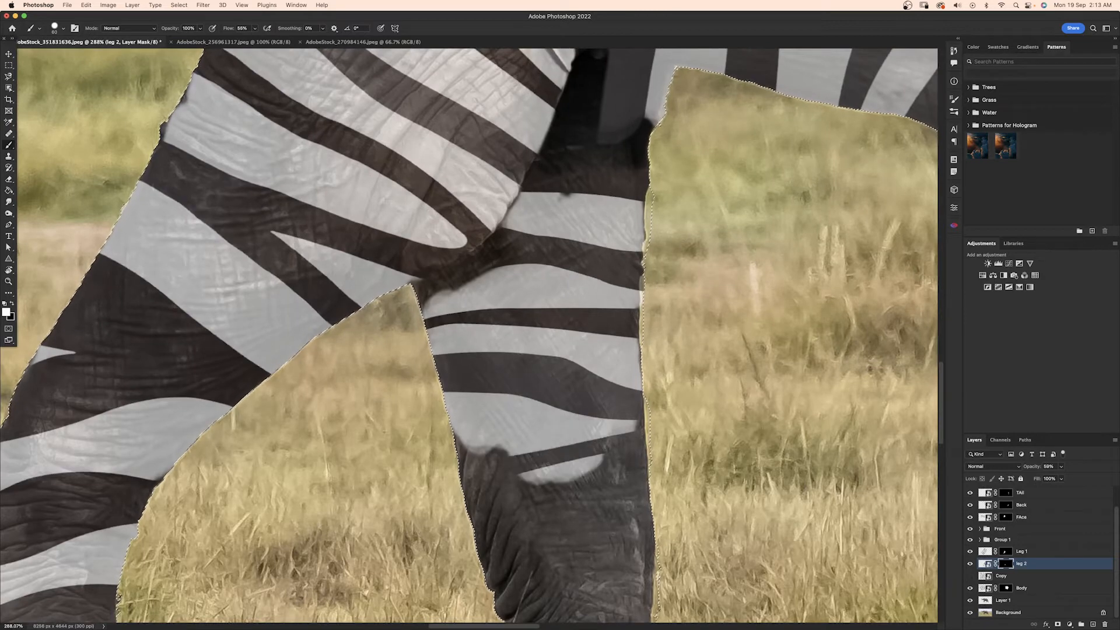
Step: Paint on the leg 2 mask to extend the stripes down the lower leg to the foot, tidying the edges
scroll(477, 392, "down", 1)
mouse_move(477, 392)
left_mouse_down()
mouse_move(546, 411)
mouse_move(601, 344)
mouse_move(621, 420)
mouse_move(525, 496)
mouse_move(484, 560)
left_mouse_up()
left_click_drag(571, 455, 618, 466)
scroll(467, 338, "down", 5)
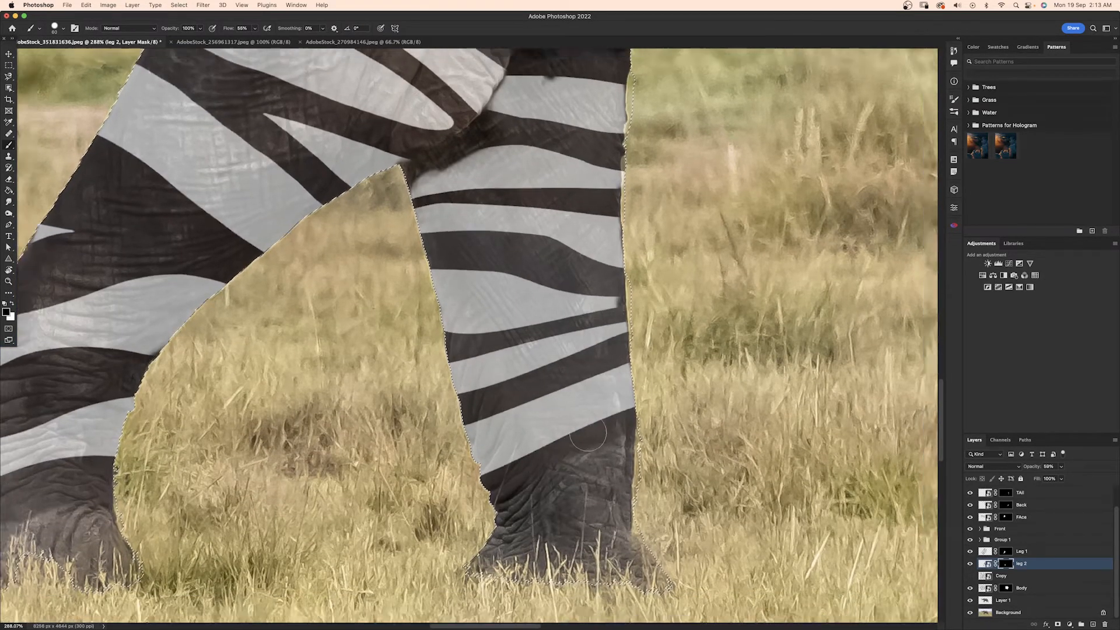
key("x")
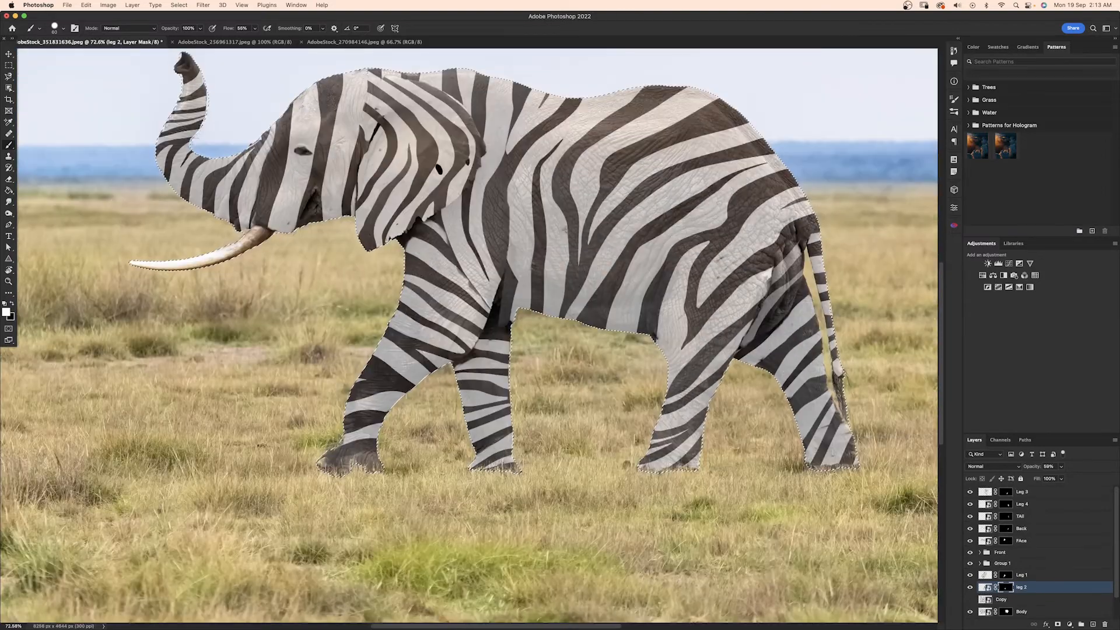
Step: Set the brush opacity to 53% and partly mask the leg 2 stripes so they fade at the foot
key("5")
key("3")
scroll(478, 460, "up", 3)
left_click_drag(478, 460, 504, 375)
key("x")
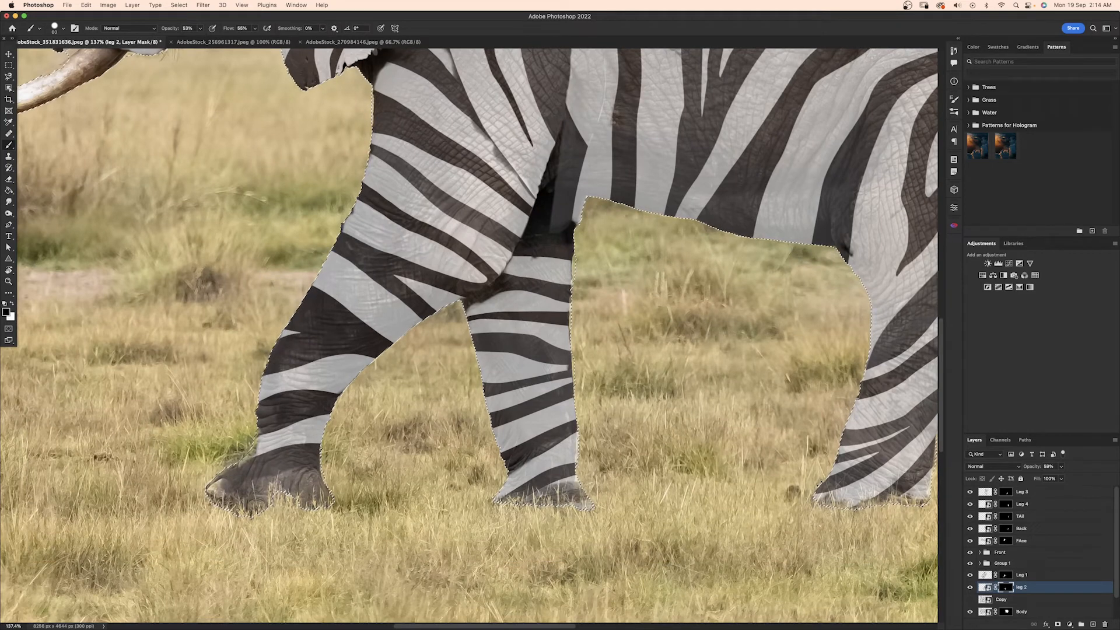
Step: Switch to the Leg 1 layer and paint on its mask to blend the stripes into the forward front foot
key("ctrl+d")
key("v")
left_click(1020, 574)
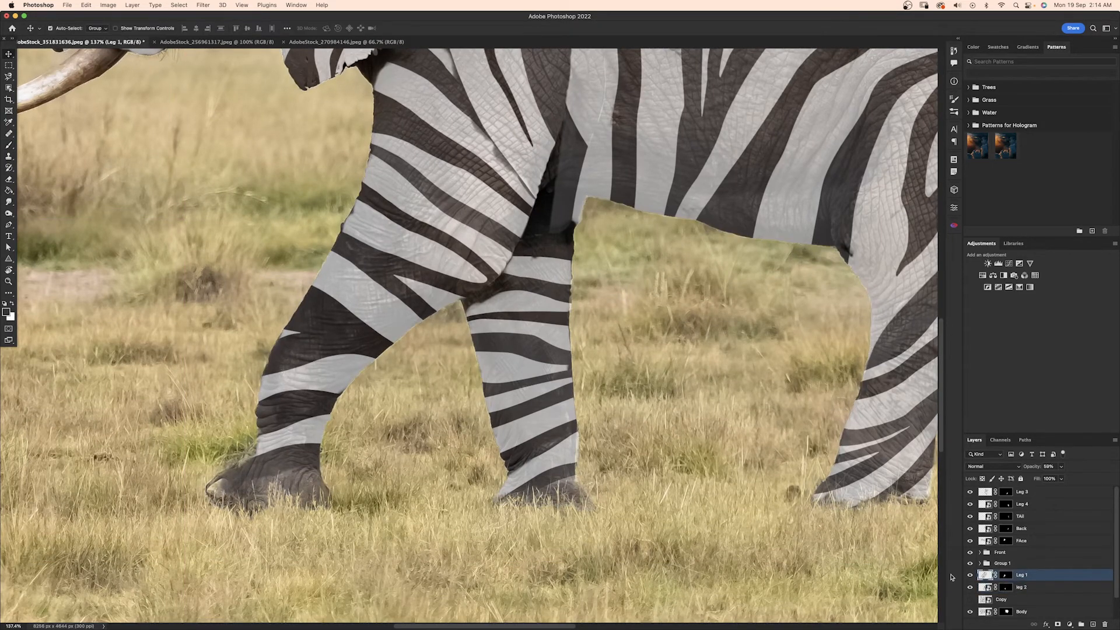
scroll(1118, 548, "down", 2)
left_click(984, 600, "ctrl")
key("b")
key("x")
mouse_move(311, 470)
left_mouse_down()
mouse_move(217, 491)
mouse_move(294, 502)
left_mouse_up()
Step: Paint black on the Leg 3 mask to fade the stripes over the nearer hind foot
left_click_drag(879, 462, 423, 471)
key("x")
key("v")
left_click(423, 470)
scroll(985, 533, "up", 2)
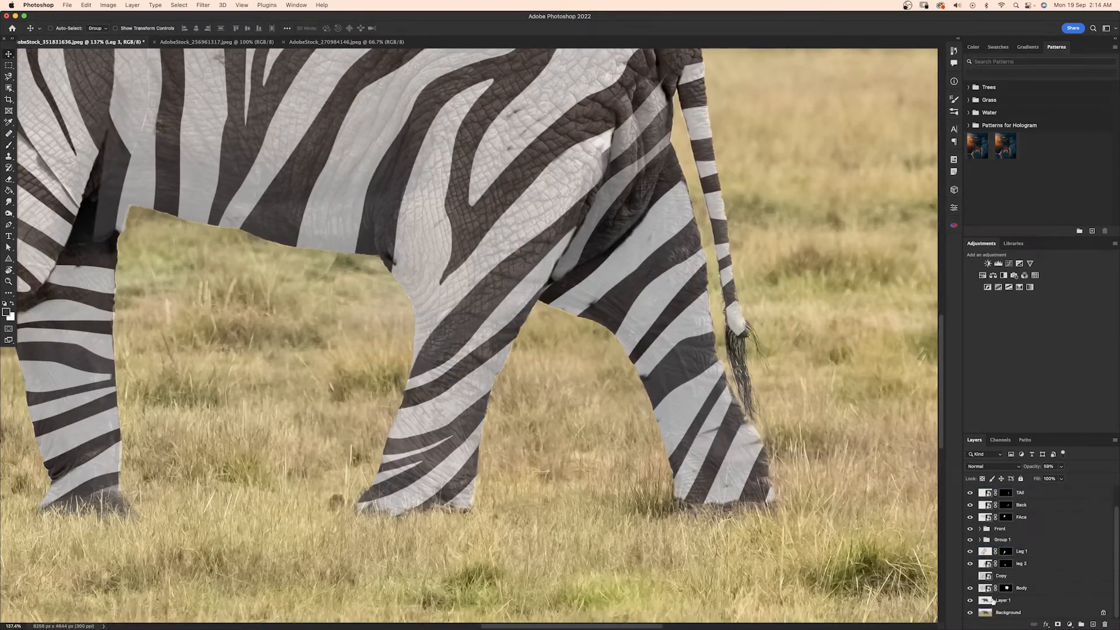
key("ctrl+d")
left_click(995, 492)
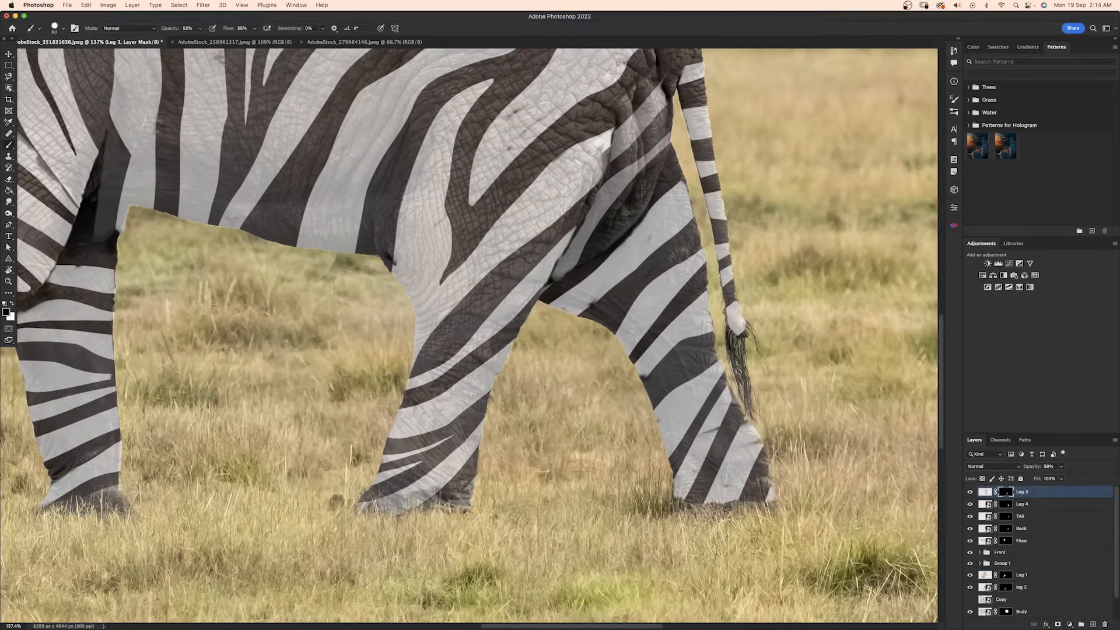
left_click_drag(413, 483, 467, 452)
Step: Paint black on the Leg 4 mask to fade the stripes over the rear hind foot
left_click(1005, 504)
left_click_drag(752, 474, 714, 482)
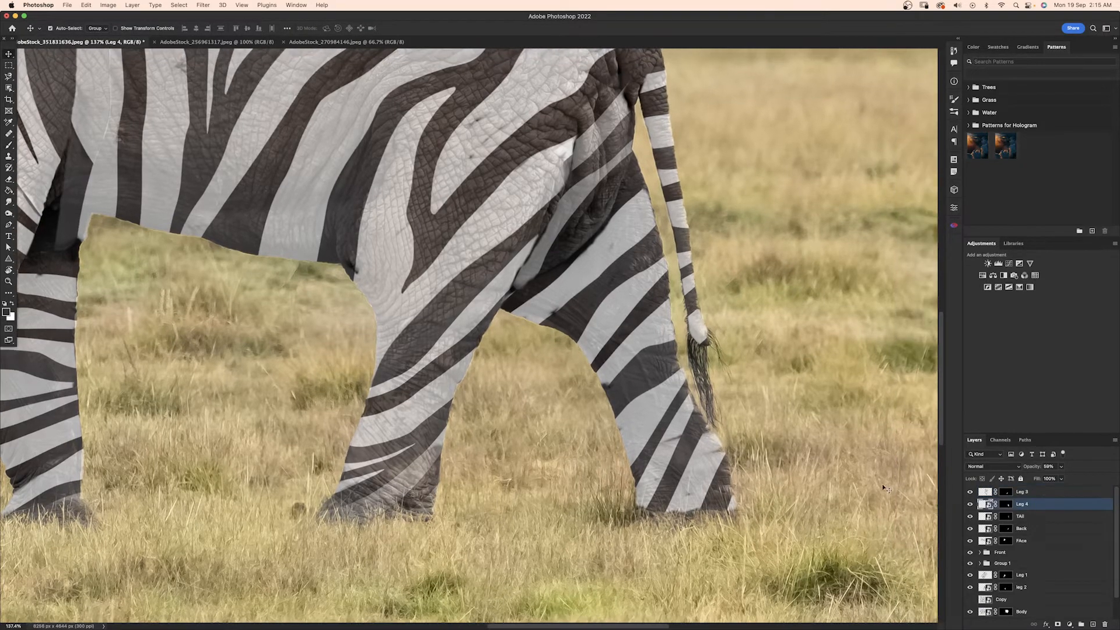
mouse_move(641, 512)
left_mouse_down()
mouse_move(679, 485)
mouse_move(670, 402)
left_mouse_up()
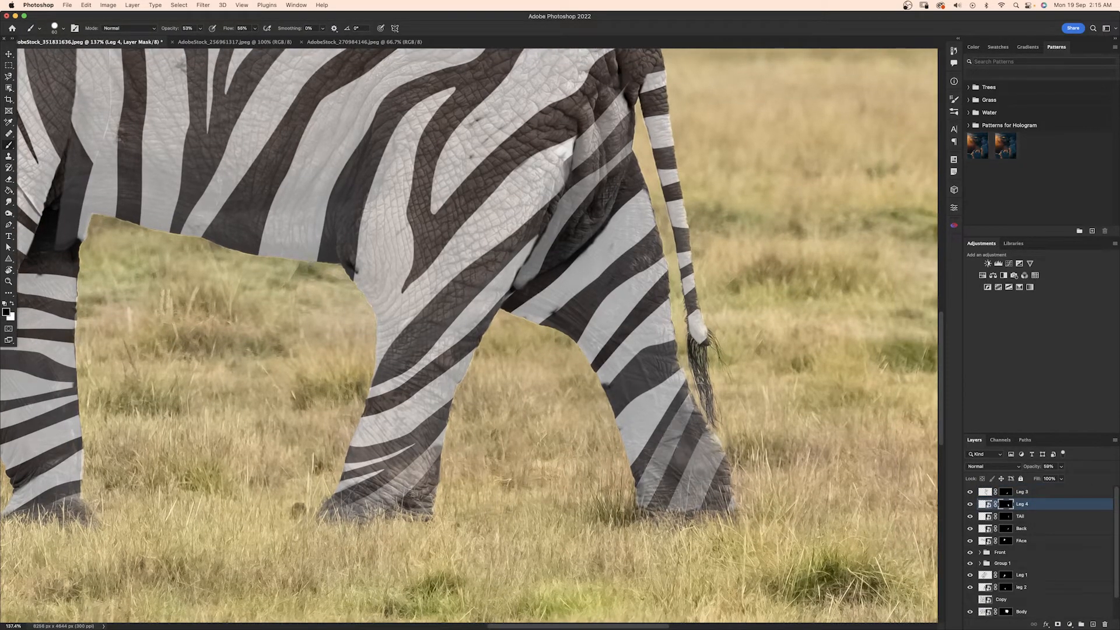
left_click_drag(479, 334, 636, 438)
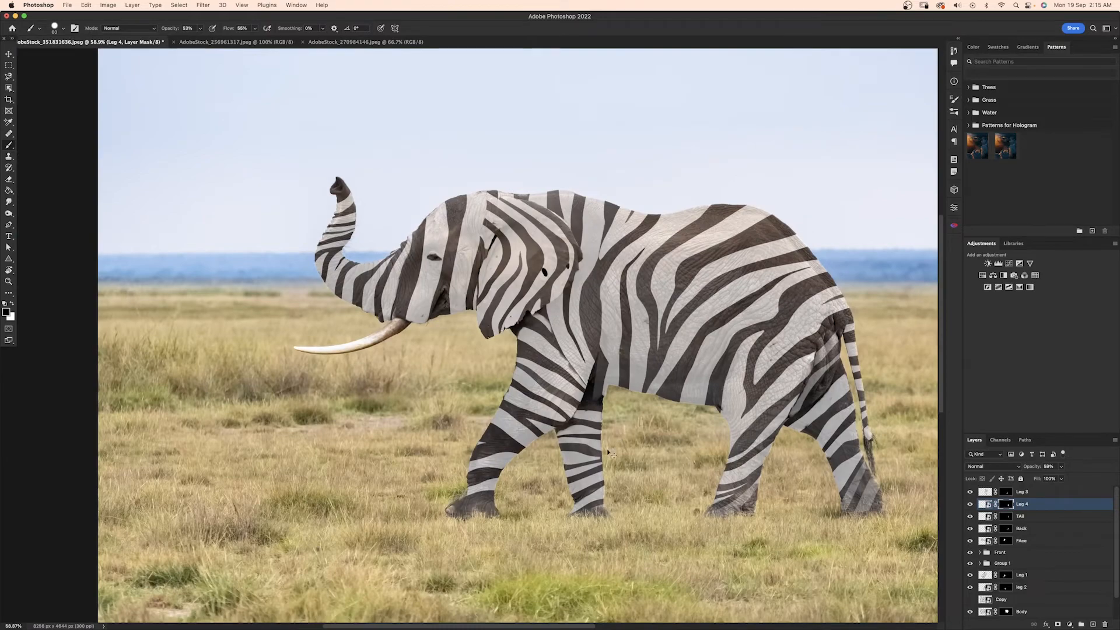
key("v")
left_click_drag(644, 502, 576, 512)
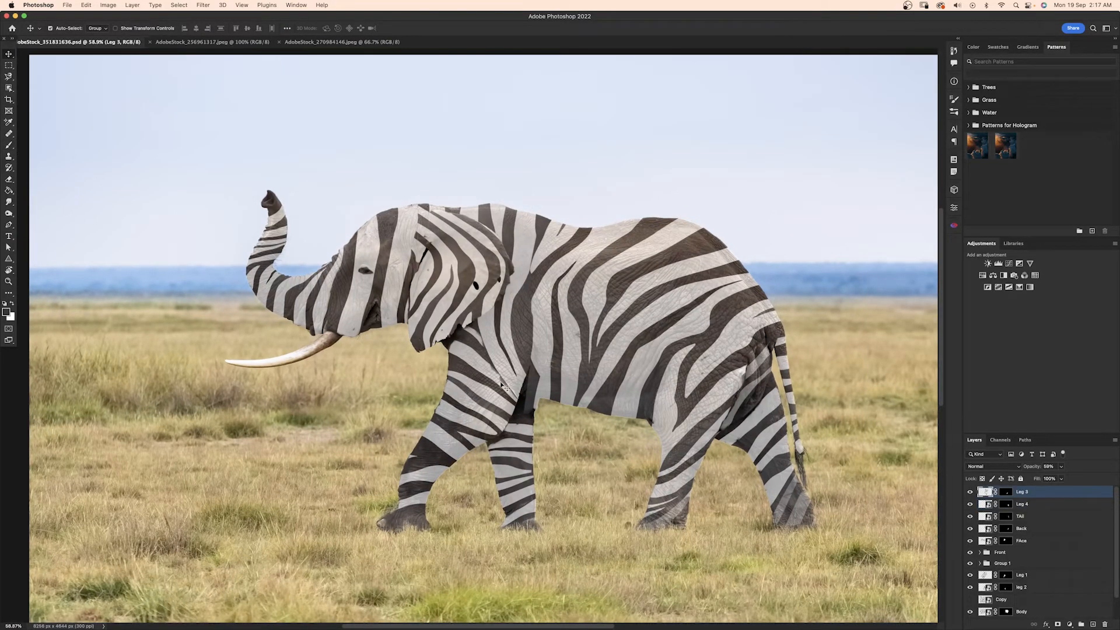
Step: Add a Levels adjustment layer above all texture layers, darken it strongly, and invert its mask to black
scroll(620, 353, "up", 5)
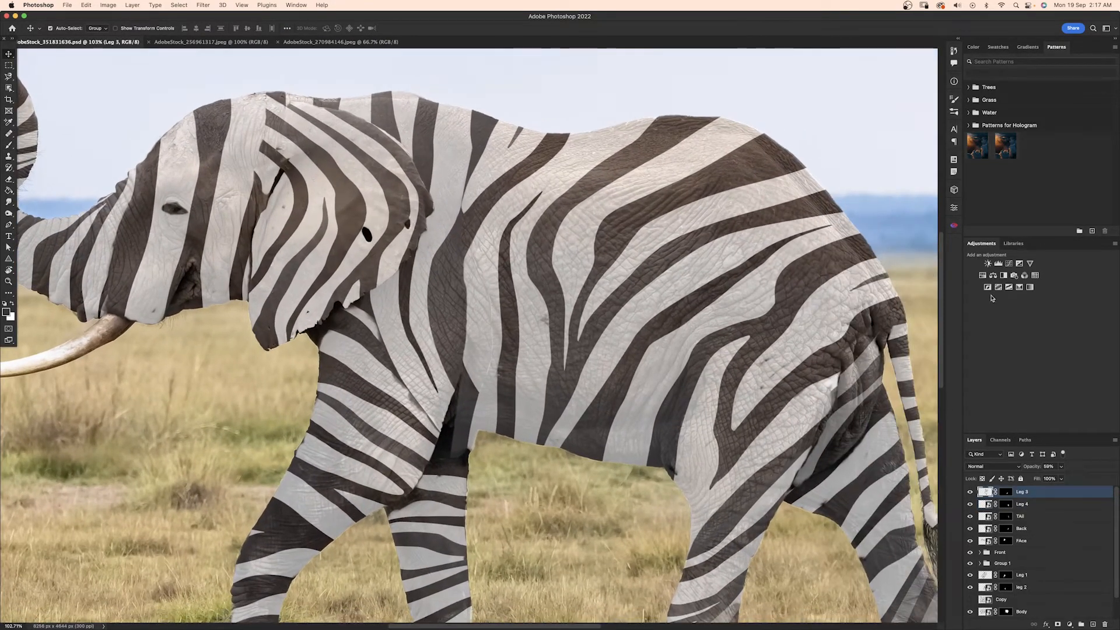
left_click(998, 263)
left_click_drag(932, 321, 855, 325)
left_click(929, 205)
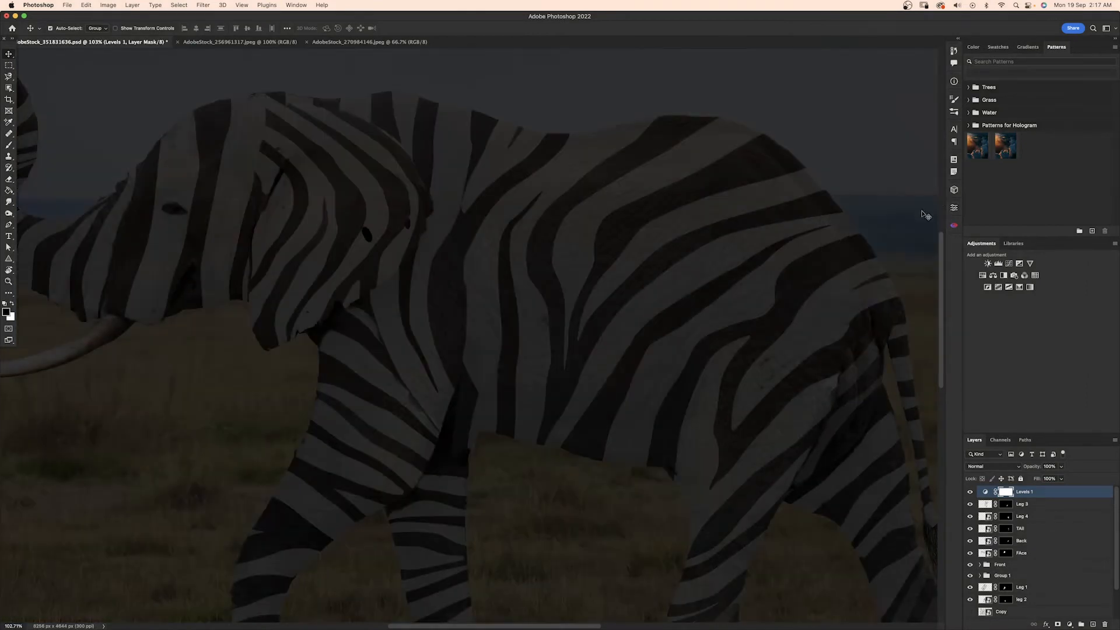
key("ctrl+i")
Step: Choose the Soft Round Pressure Opacity brush and enlarge it to 175 px for painting the belly shadow on the Levels 1 mask
scroll(491, 404, "up", 4)
right_click(491, 404)
left_click(478, 303)
key("b")
right_click(479, 303)
left_click(517, 501)
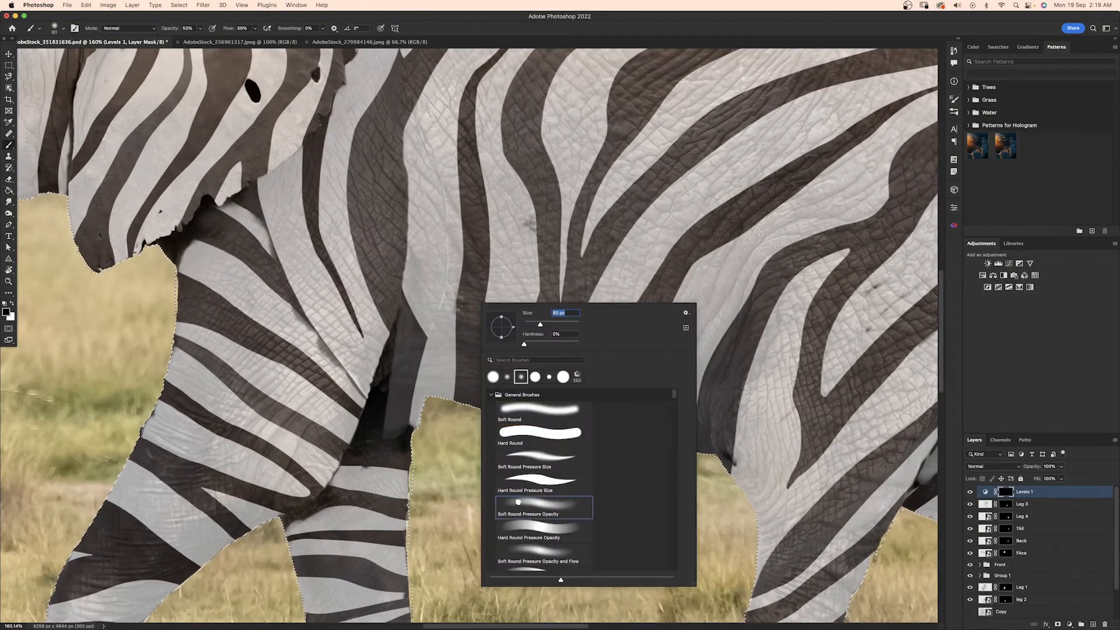
key("Return")
mouse_move(460, 389)
left_mouse_down()
mouse_move(509, 392)
mouse_move(564, 428)
left_mouse_up()
key("bracketright")
mouse_move(436, 394)
left_mouse_down()
mouse_move(702, 425)
mouse_move(438, 392)
left_mouse_up()
key("x")
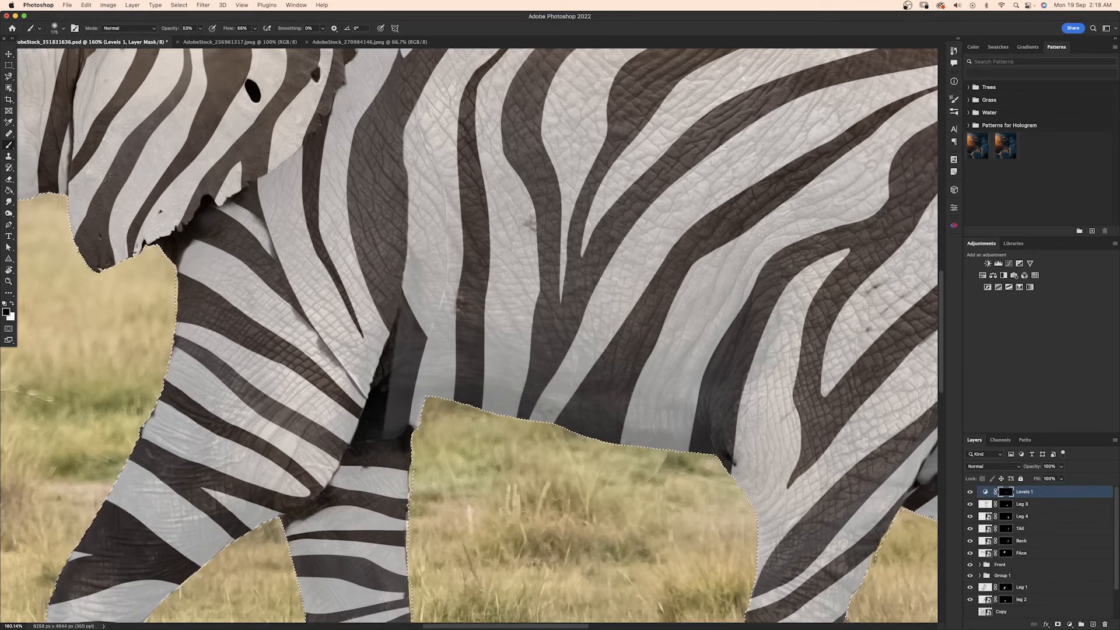
Step: Temporarily hide the Body texture and paint white on the Levels 1 mask to darken the belly along its natural shadow
scroll(975, 587, "down", 2)
left_click(969, 611)
scroll(968, 525, "up", 2)
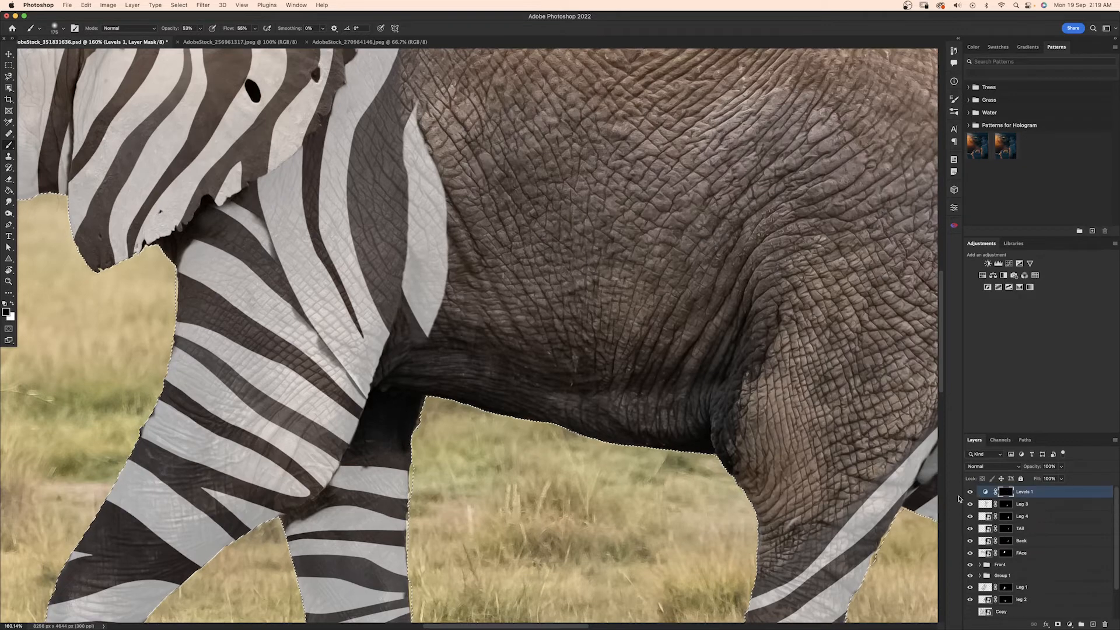
mouse_move(392, 424)
left_mouse_down()
mouse_move(401, 349)
mouse_move(496, 369)
mouse_move(402, 317)
mouse_move(541, 391)
mouse_move(645, 421)
mouse_move(730, 342)
mouse_move(702, 446)
mouse_move(726, 381)
mouse_move(649, 362)
mouse_move(676, 412)
mouse_move(415, 334)
left_mouse_up()
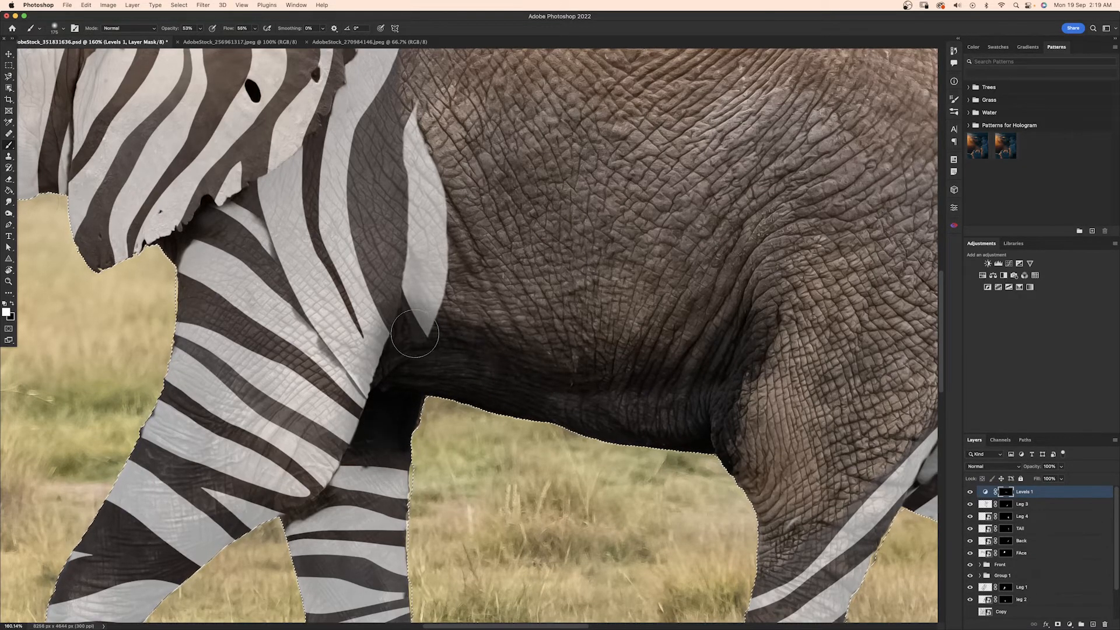
scroll(1112, 551, "down", 2)
left_click(969, 599)
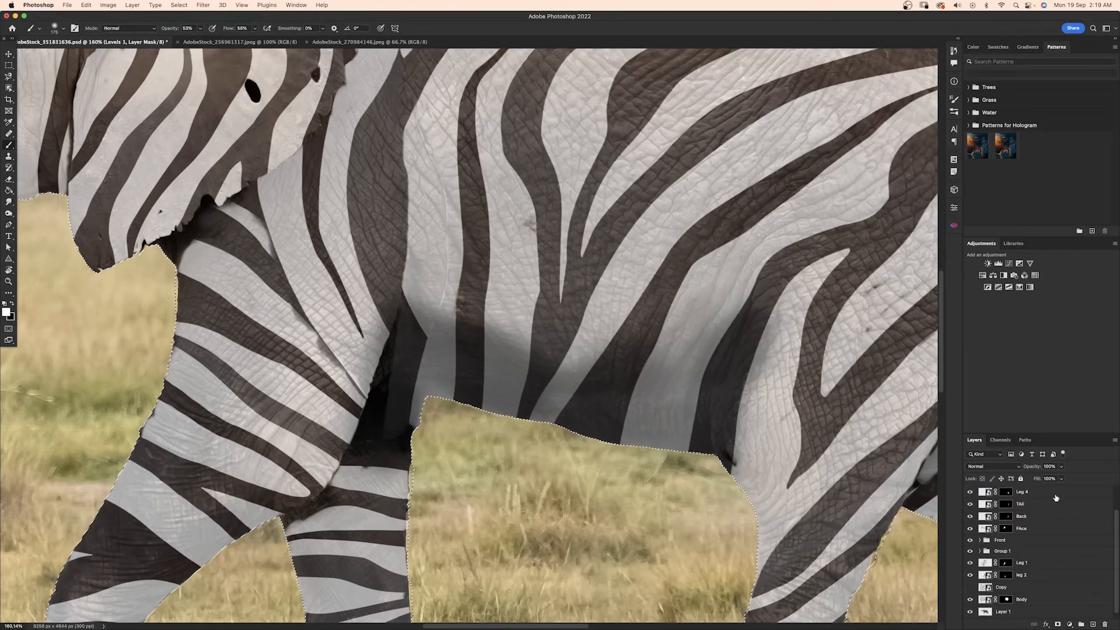
Step: Refine the belly shadow on the Levels 1 mask between the front leg and the hind leg, softening its upper edge
scroll(1056, 498, "up", 2)
mouse_move(409, 384)
left_mouse_down()
mouse_move(703, 411)
mouse_move(540, 406)
left_mouse_up()
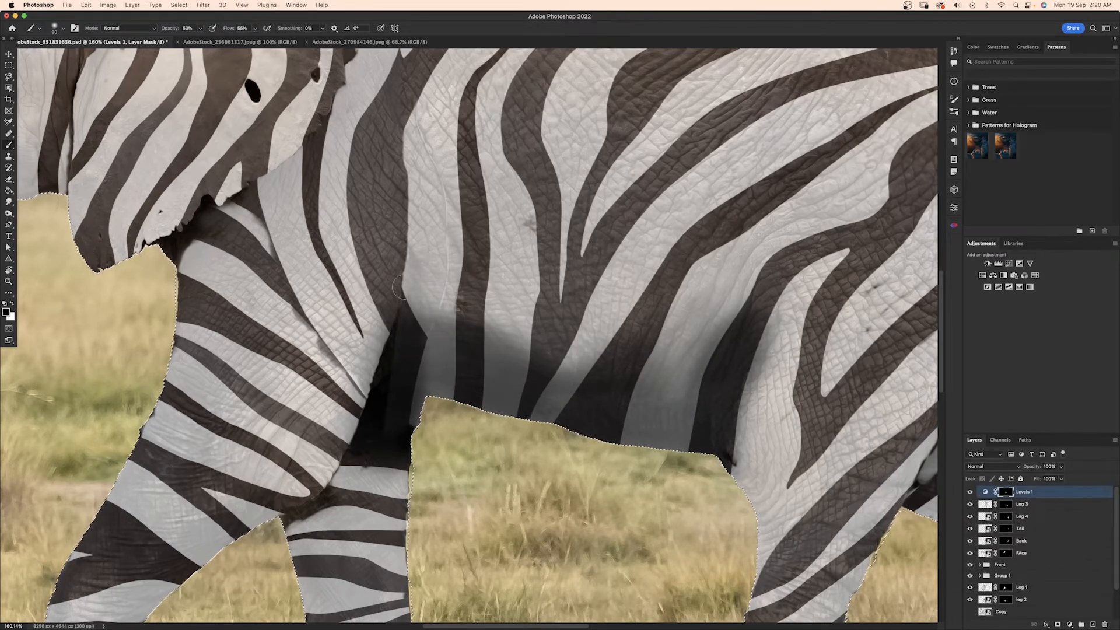
left_click_drag(438, 328, 506, 343)
mouse_move(705, 339)
left_mouse_down()
mouse_move(755, 371)
mouse_move(714, 400)
mouse_move(724, 379)
left_mouse_up()
key("x")
key("x")
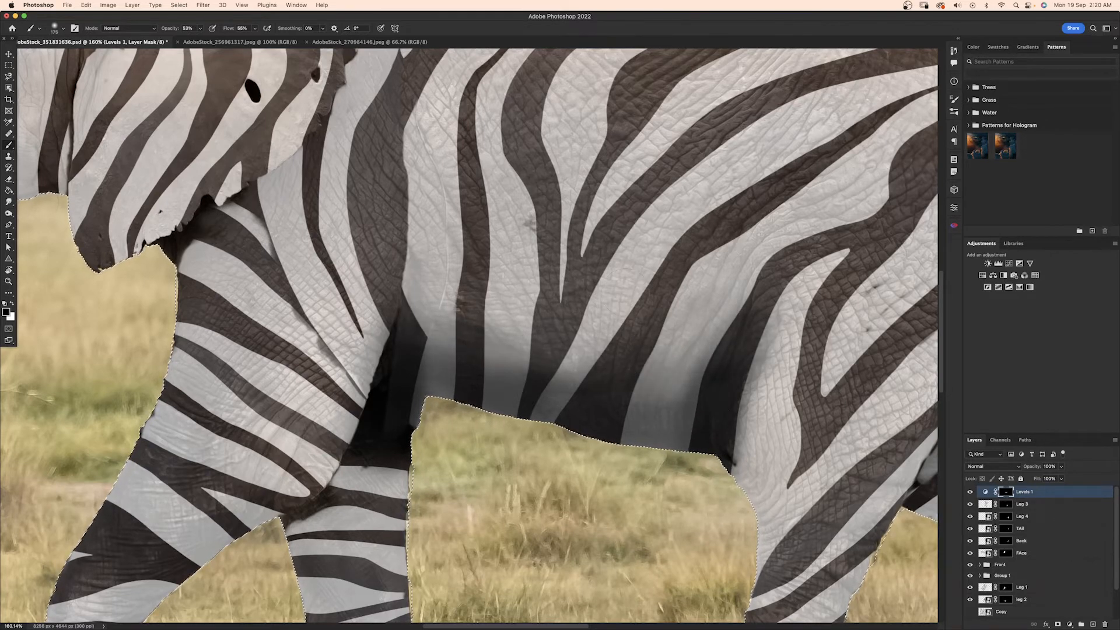
key("x")
key("x")
left_click_drag(539, 379, 697, 373)
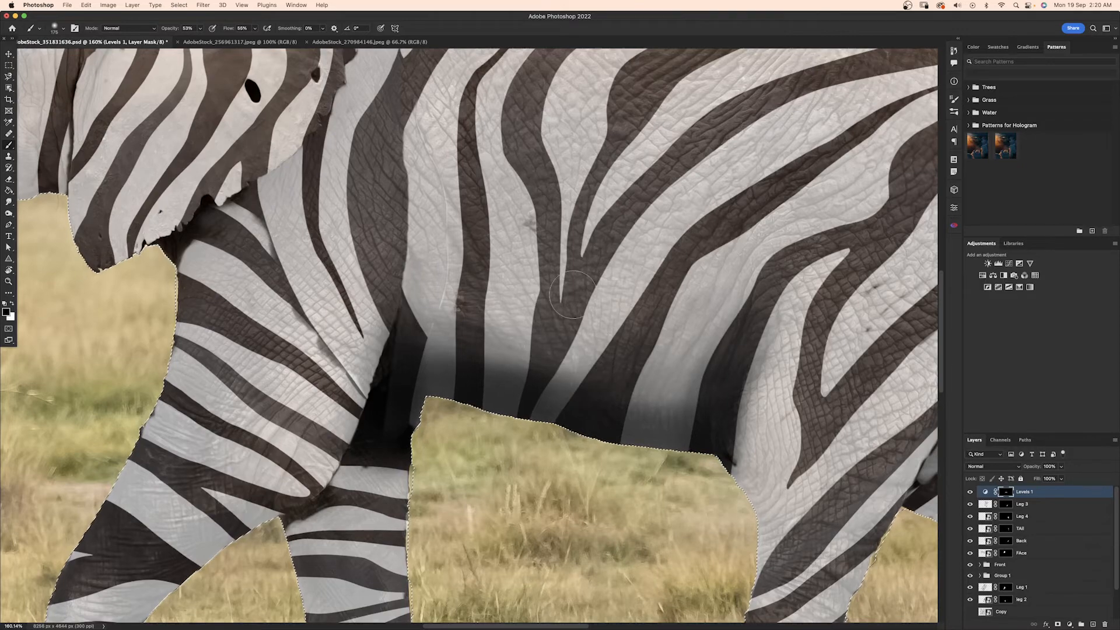
Step: Blend the underbelly shadow by alternating white and black strokes on the Levels 1 mask from the front leg to the hind leg
scroll(450, 375, "down", 5)
key("x")
left_click_drag(448, 359, 433, 378)
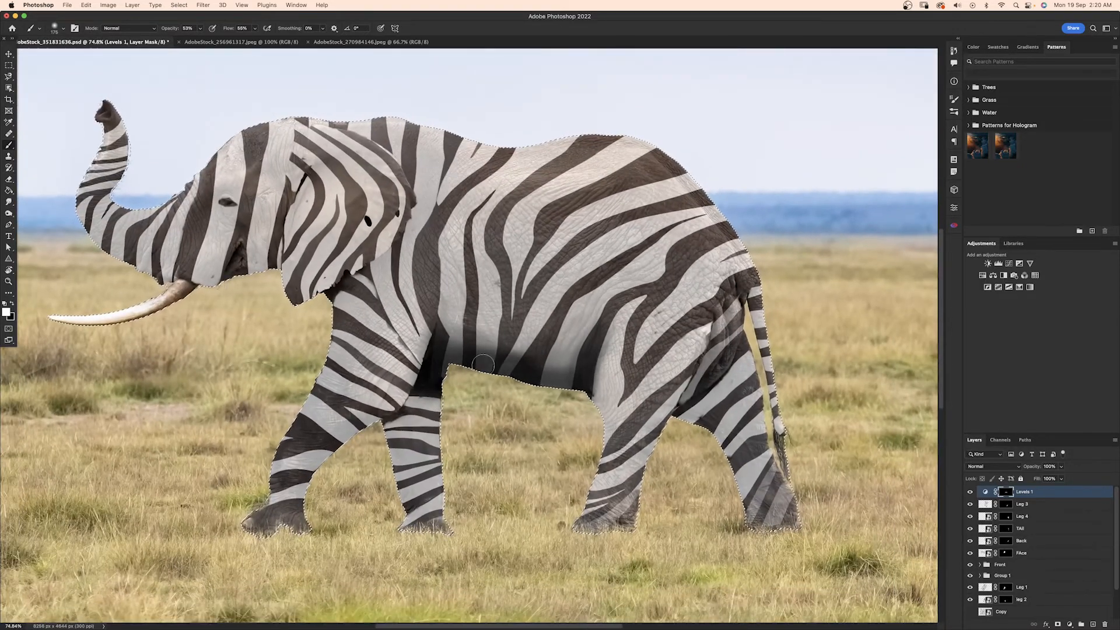
left_click_drag(501, 371, 582, 385)
mouse_move(441, 376)
left_mouse_down()
mouse_move(486, 351)
mouse_move(565, 342)
left_mouse_up()
key("x")
left_click_drag(583, 388, 461, 357)
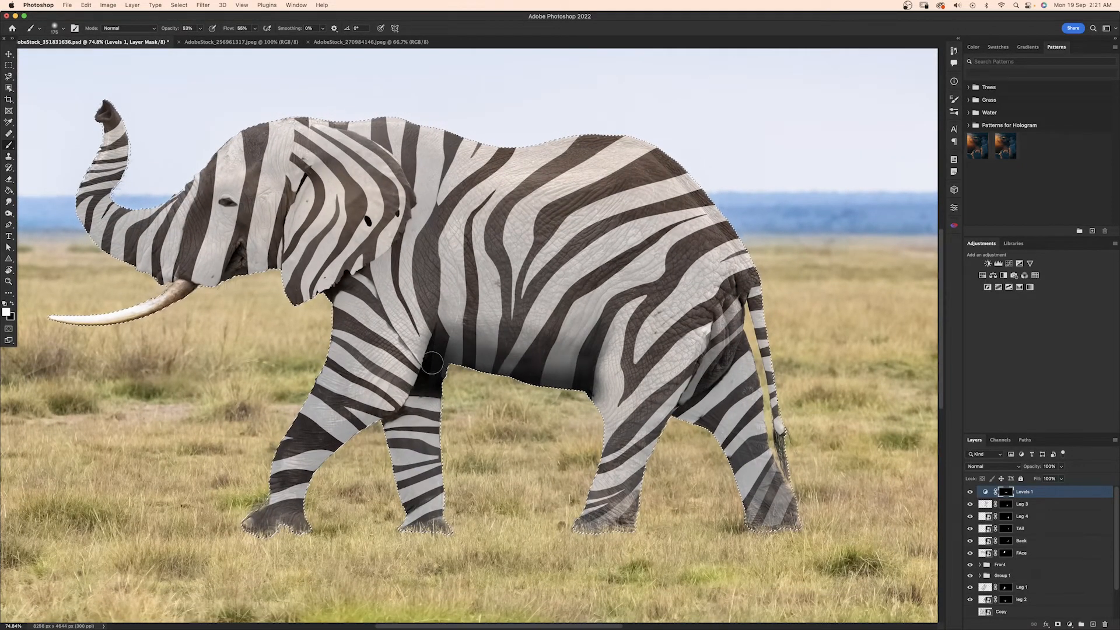
key("x")
left_click_drag(565, 357, 456, 339)
key("x")
left_click_drag(575, 394, 596, 373)
Step: Reduce the brush size and paint shading into the fold between the hind legs below the tail
key("x")
key("bracketleft")
mouse_move(719, 359)
left_mouse_down()
mouse_move(726, 335)
mouse_move(691, 400)
left_mouse_up()
mouse_move(725, 332)
left_mouse_down()
mouse_move(697, 404)
mouse_move(732, 294)
mouse_move(716, 347)
left_mouse_up()
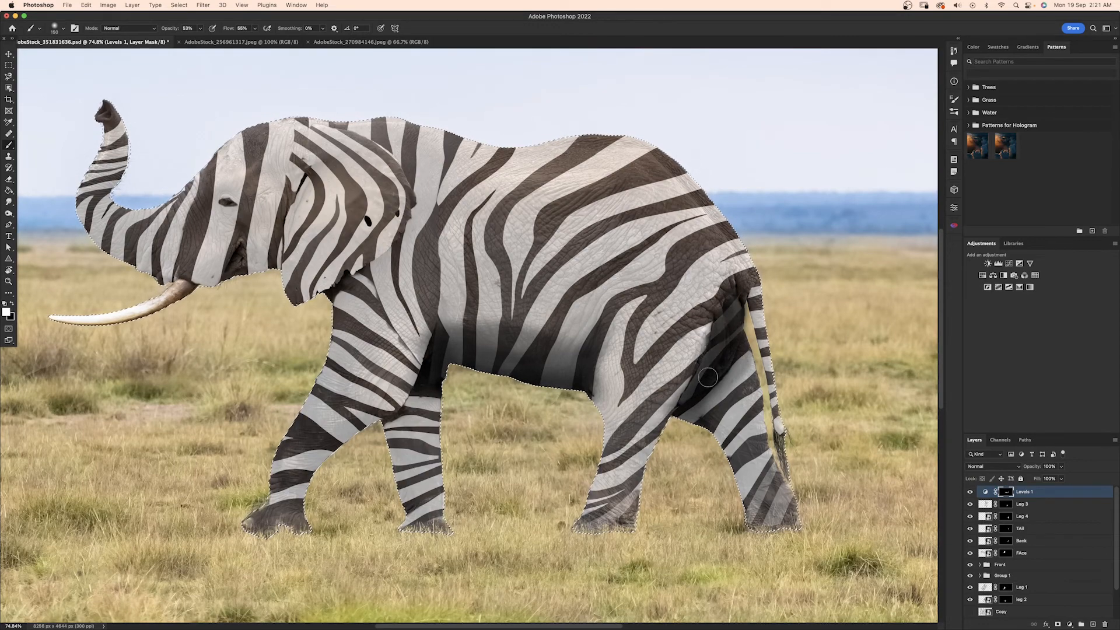
key("x")
left_click_drag(563, 333, 735, 361)
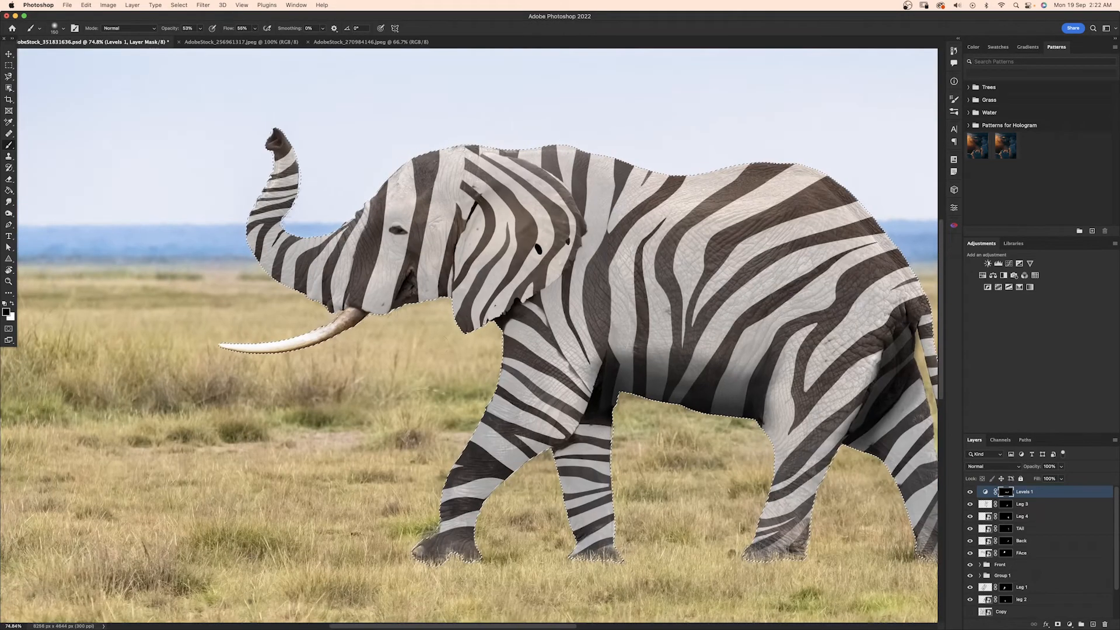
Step: Paint white on the Levels 1 mask to add shadow around and behind the ear
key("x")
mouse_move(507, 326)
left_mouse_down()
mouse_move(565, 274)
mouse_move(580, 229)
left_mouse_up()
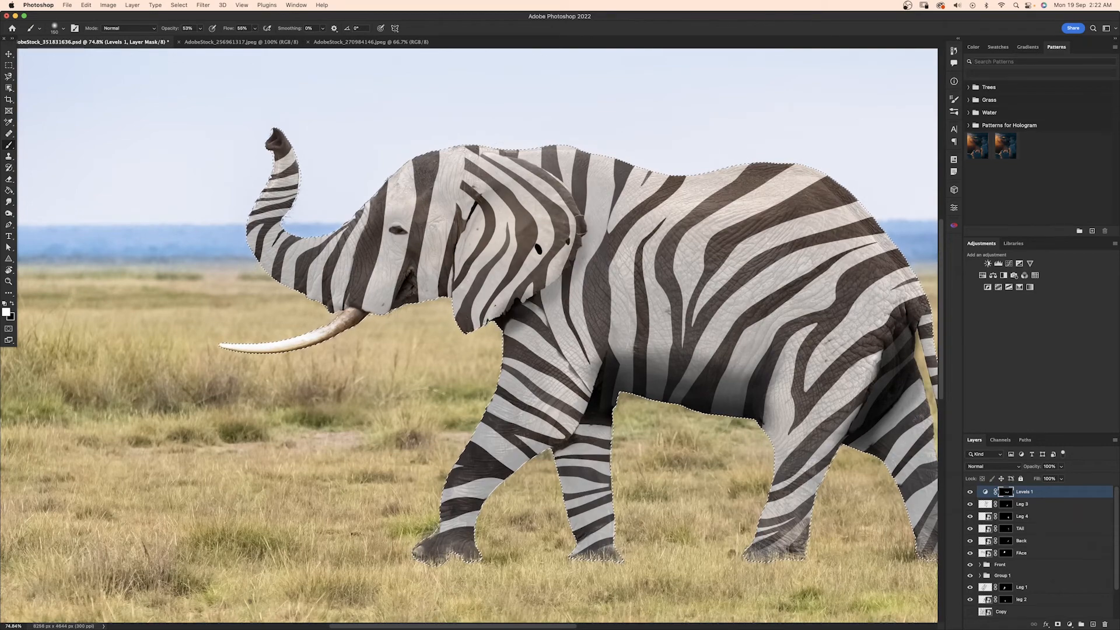
mouse_move(475, 155)
left_mouse_down()
mouse_move(464, 326)
mouse_move(506, 175)
left_mouse_up()
mouse_move(484, 315)
left_mouse_down()
mouse_move(542, 199)
mouse_move(569, 257)
mouse_move(513, 186)
mouse_move(467, 245)
mouse_move(379, 234)
left_mouse_up()
key("x")
Step: Shrink the brush repeatedly and paint on the Levels 1 mask to darken the mouth crease and the eye
key("bracketleft")
scroll(379, 233, "up", 5)
key("bracketleft")
key("bracketleft")
key("bracketleft")
key("bracketleft")
key("bracketleft")
key("bracketleft")
key("bracketleft")
key("bracketleft")
key("bracketleft")
key("x")
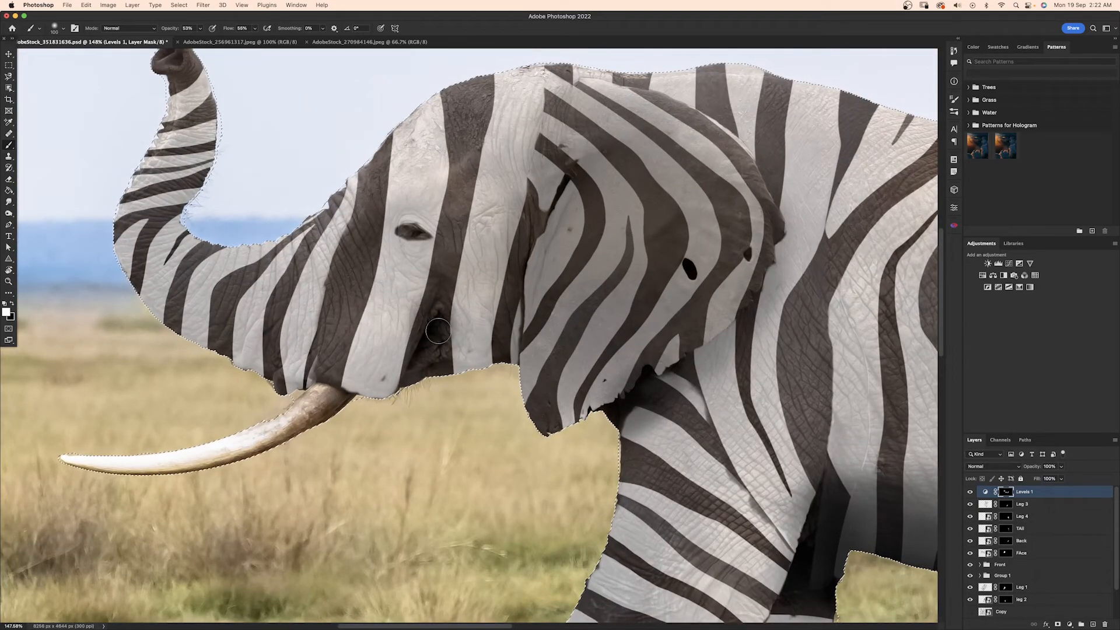
scroll(350, 232, "up", 4)
key("bracketleft")
key("bracketleft")
key("bracketleft")
key("bracketleft")
key("bracketleft")
key("bracketleft")
key("bracketleft")
left_click_drag(536, 229, 532, 236)
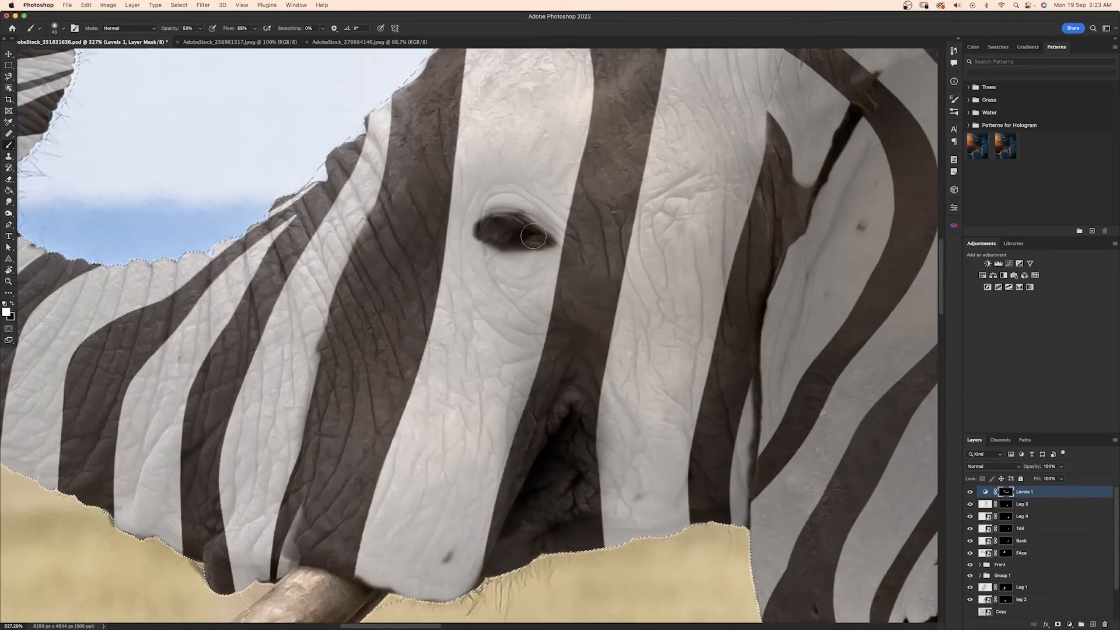
Step: Paint further shading on the Levels 1 mask around the face, jaw and trunk
mouse_move(593, 224)
left_mouse_down()
mouse_move(580, 369)
mouse_move(653, 238)
left_mouse_up()
left_click_drag(395, 567, 482, 502)
left_click_drag(449, 55, 416, 527)
left_click_drag(107, 294, 146, 309)
key("super+0")
key("x")
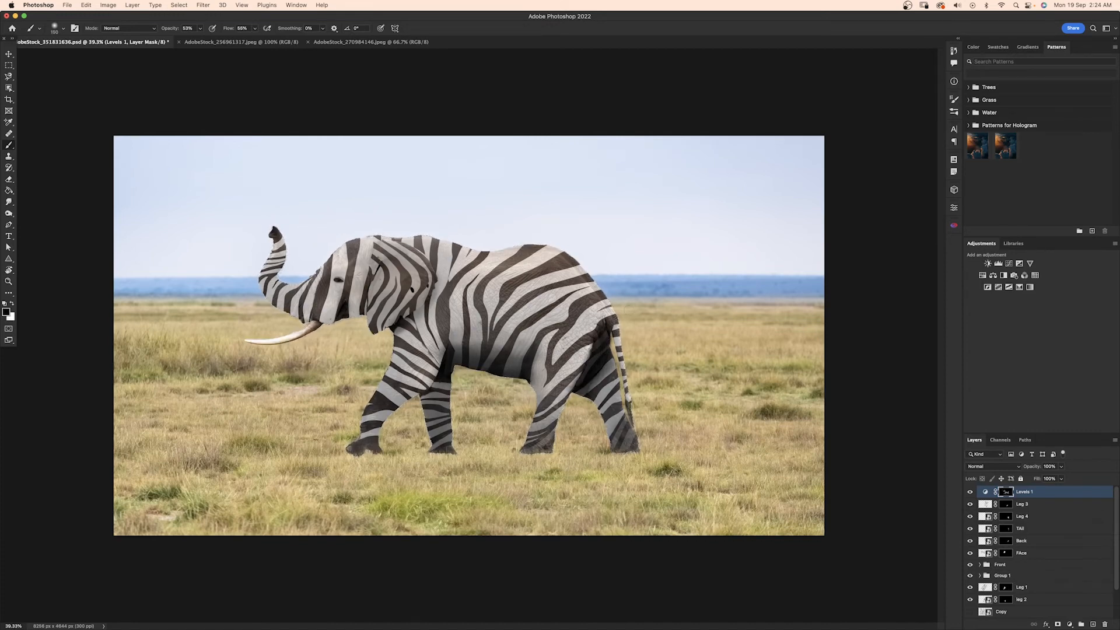
Step: Paint black on the Levels 1 mask along the gap between the hind leg and tail to remove the spilled shading
key("super+1")
key("super+0")
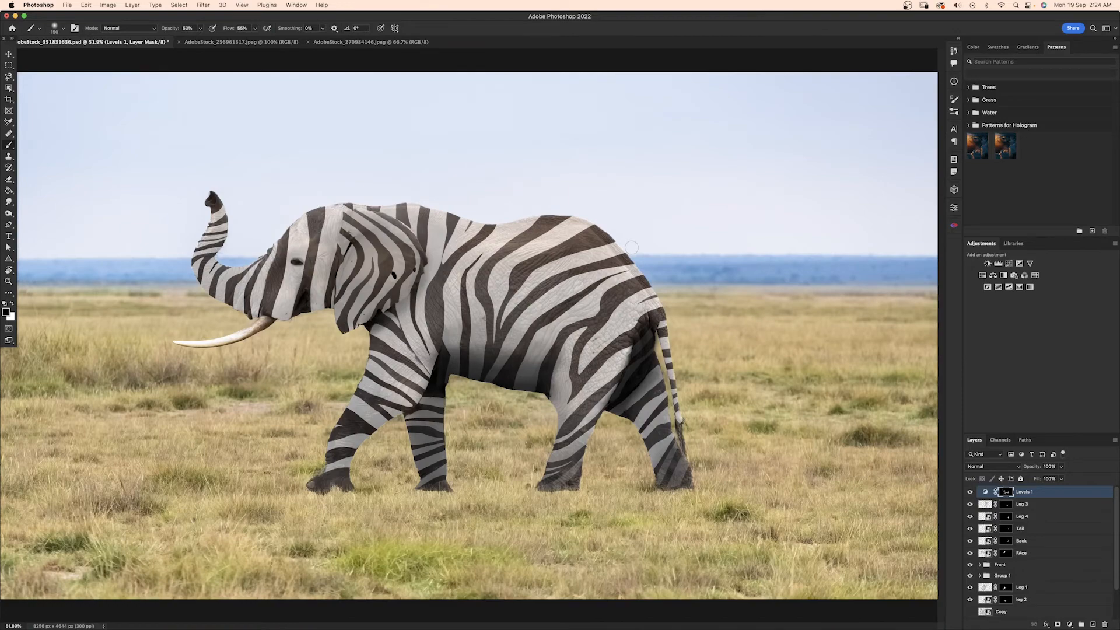
scroll(631, 248, "up", 10)
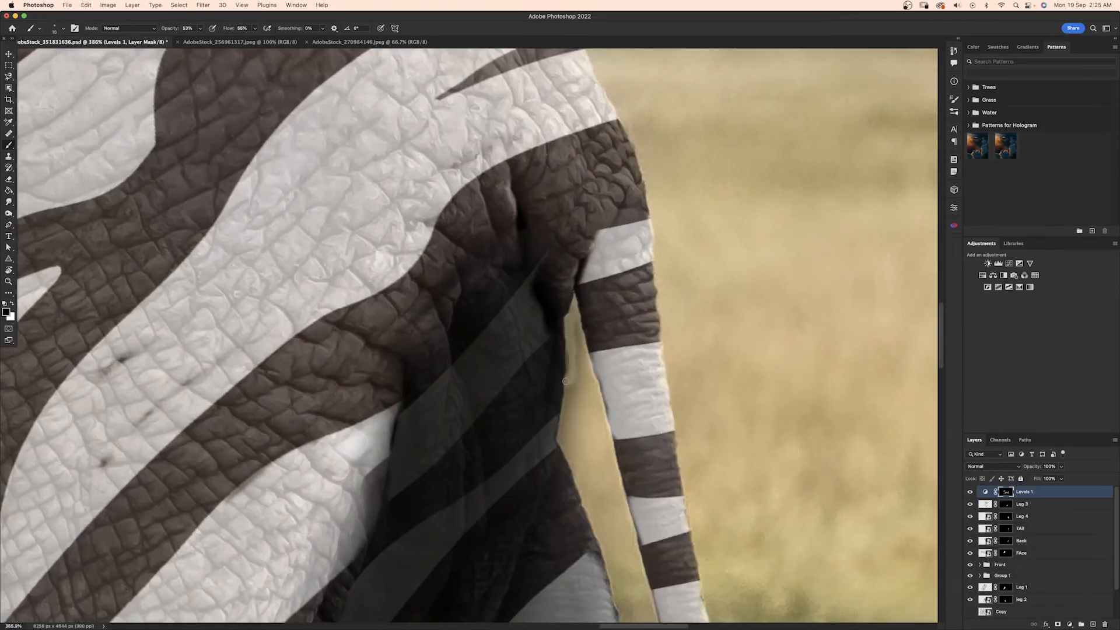
key("bracketright")
left_click_drag(575, 347, 577, 400)
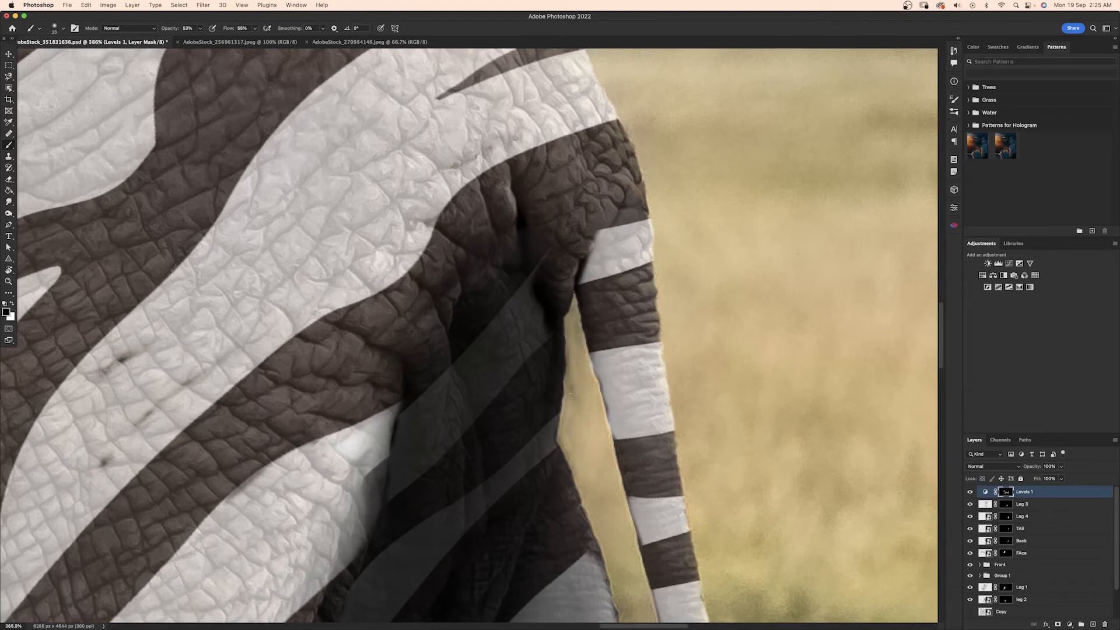
scroll(473, 350, "down", 10)
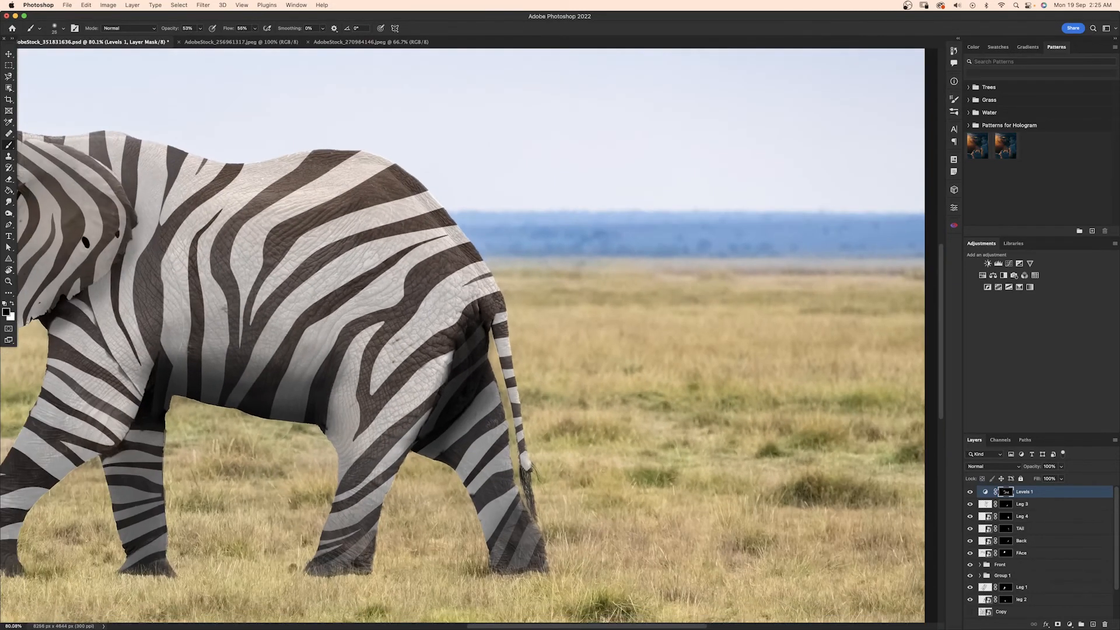
Step: Load the elephant outline from Layer 1 as a selection and set a white brush enlarged to 175 px
scroll(1000, 529, "down", 3)
left_click(985, 600, "super")
left_click_drag(583, 315, 710, 373)
key("bracketright")
key("bracketright")
key("bracketright")
key("bracketright")
key("bracketright")
key("bracketright")
key("x")
key("bracketright")
key("bracketright")
key("bracketright")
key("bracketright")
key("bracketright")
key("bracketright")
key("bracketright")
Step: Paint soft shading on the Levels 1 mask over the front of the elephant within the selection, and deselect
mouse_move(245, 373)
left_mouse_down()
mouse_move(361, 294)
mouse_move(357, 322)
left_mouse_up()
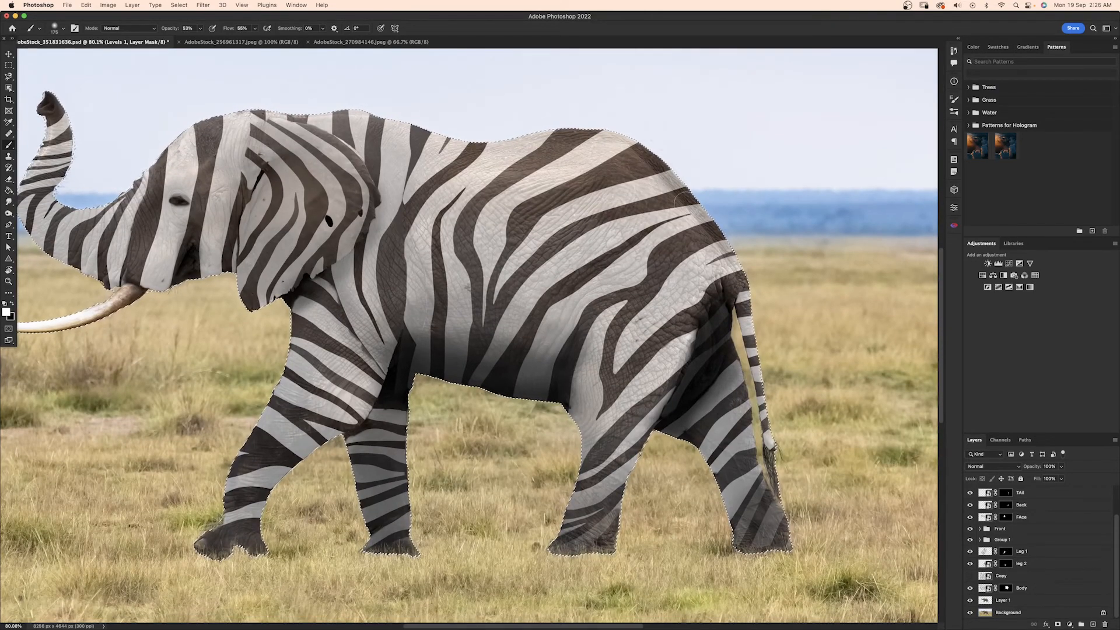
left_click_drag(269, 111, 388, 195)
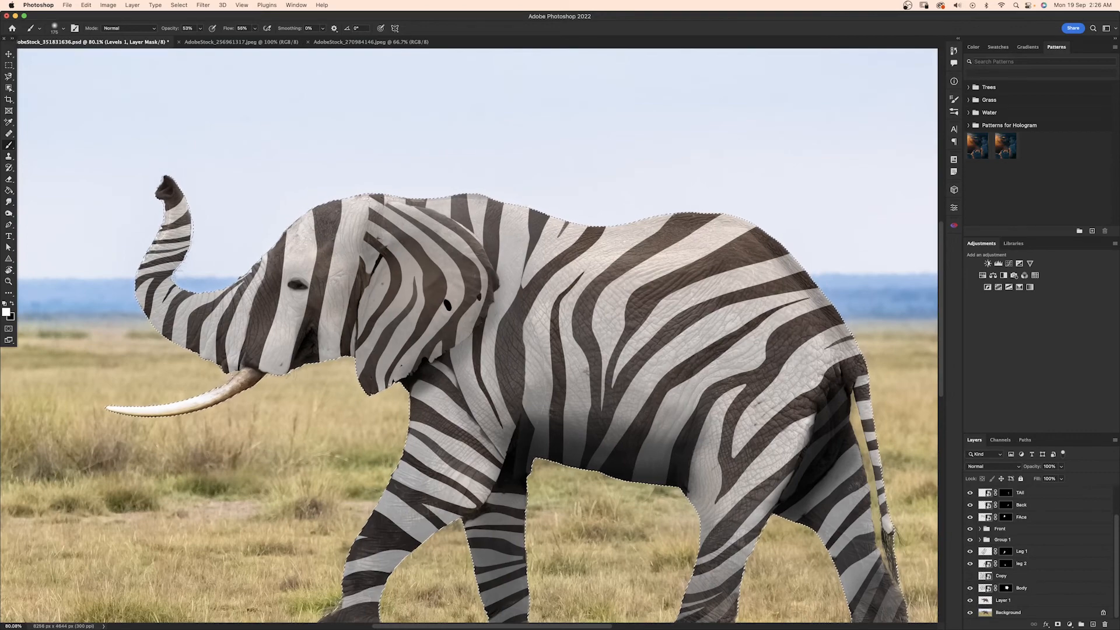
left_click_drag(461, 201, 455, 330)
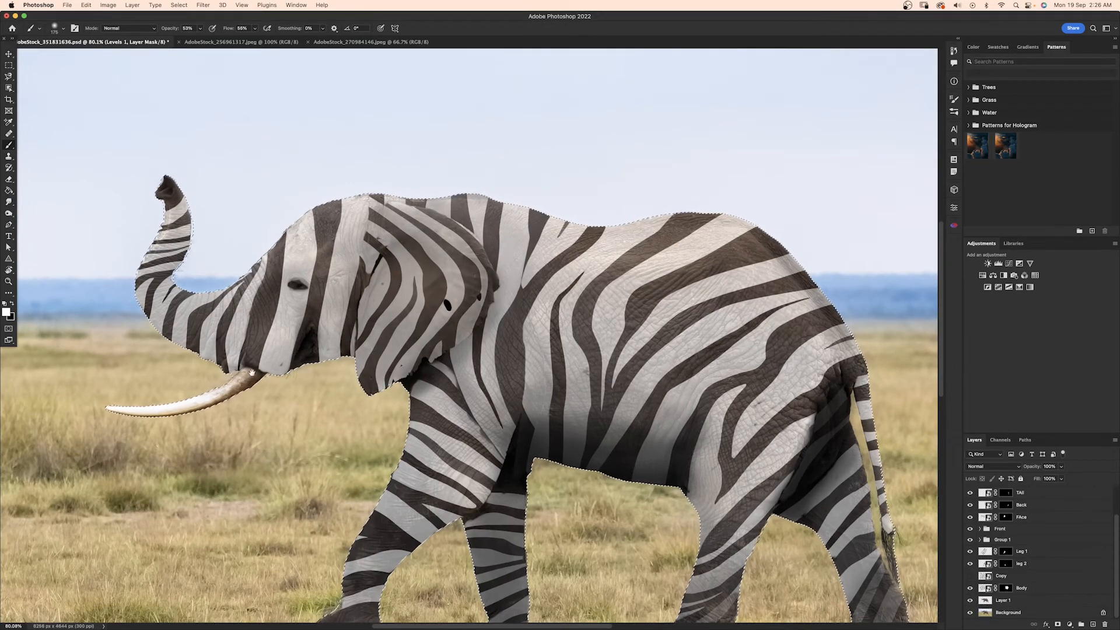
left_click_drag(299, 360, 358, 417)
scroll(465, 345, "down", 3)
left_click_drag(465, 345, 458, 296)
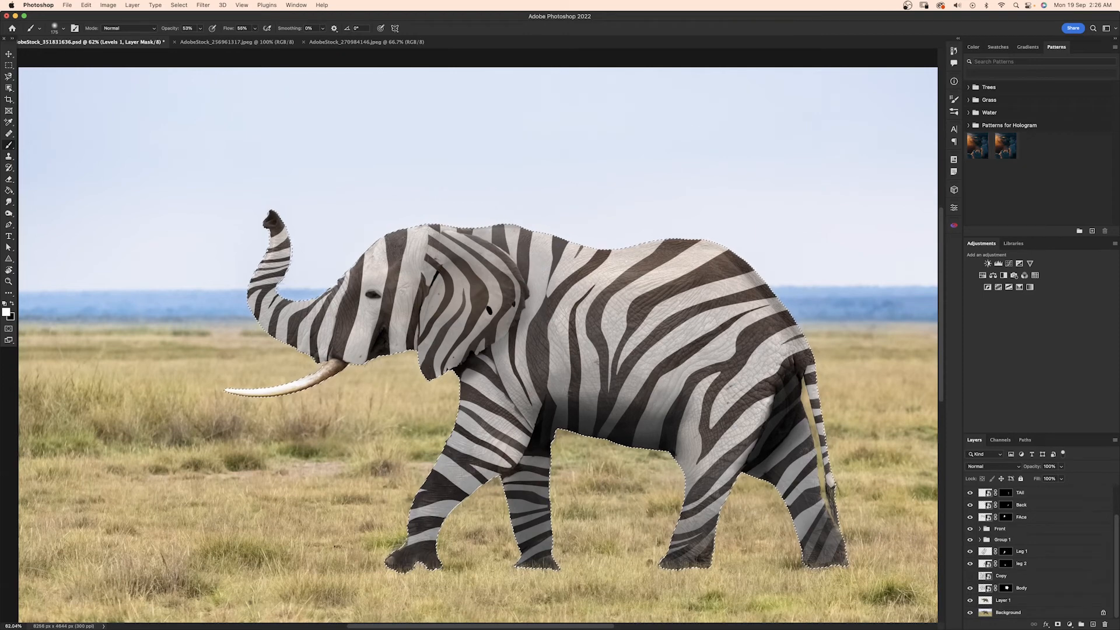
key("x")
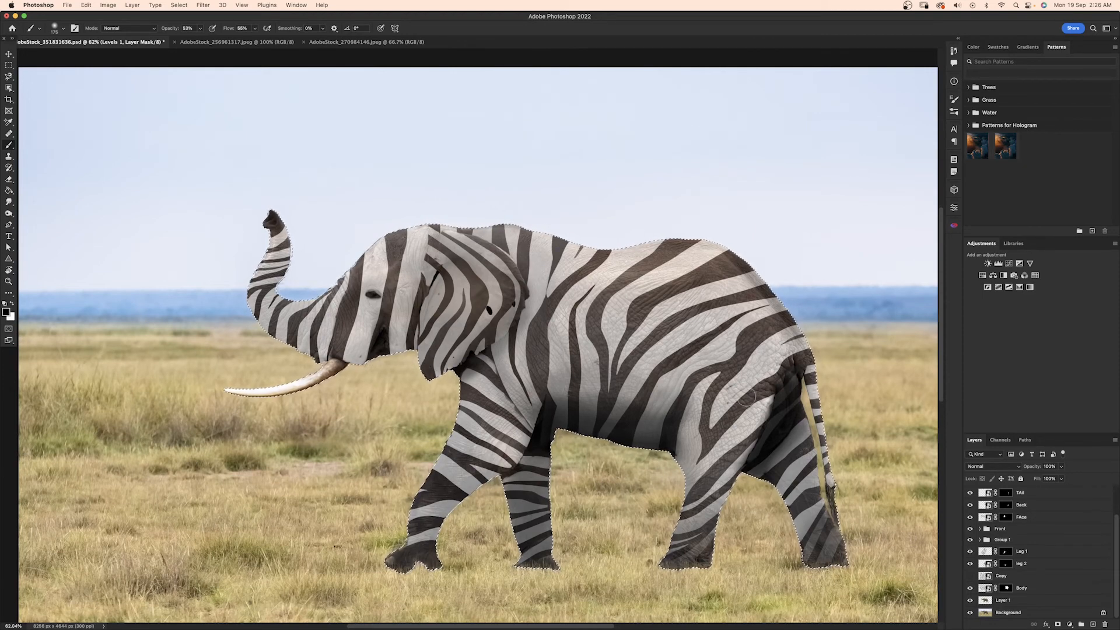
key("super+d")
Step: Delete the hidden Copy layer and group all the zebra texture layers from Body up to Leg 3
scroll(454, 165, "down", 3)
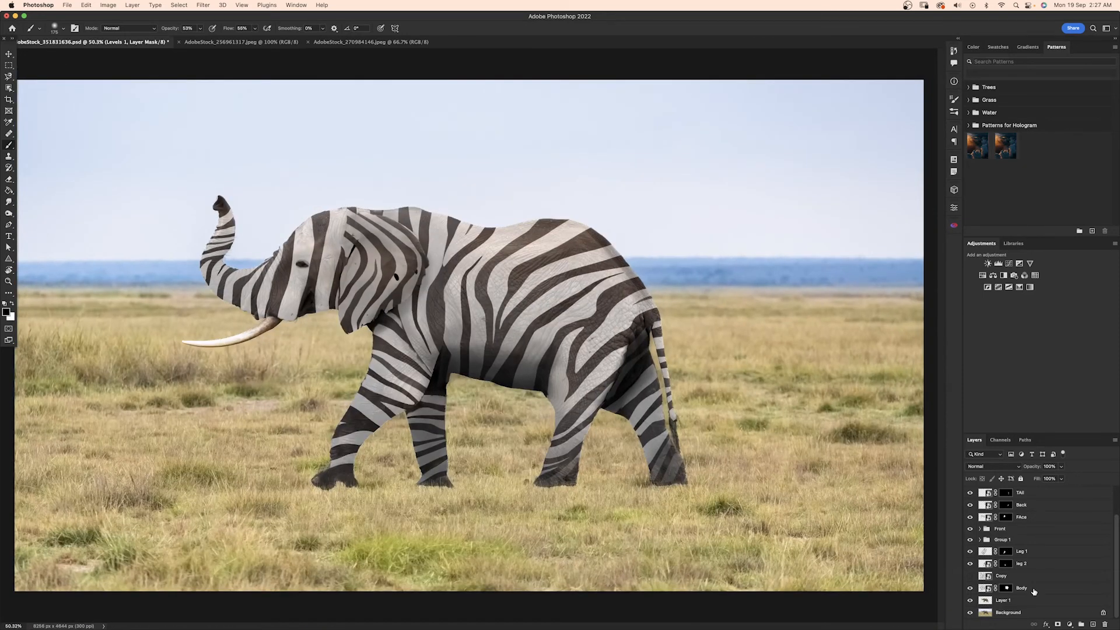
left_click_drag(1024, 577, 1023, 596)
key("Delete")
left_click(1070, 588)
left_click_drag(1116, 567, 1114, 537)
left_click(1045, 505, "shift")
key("super+g")
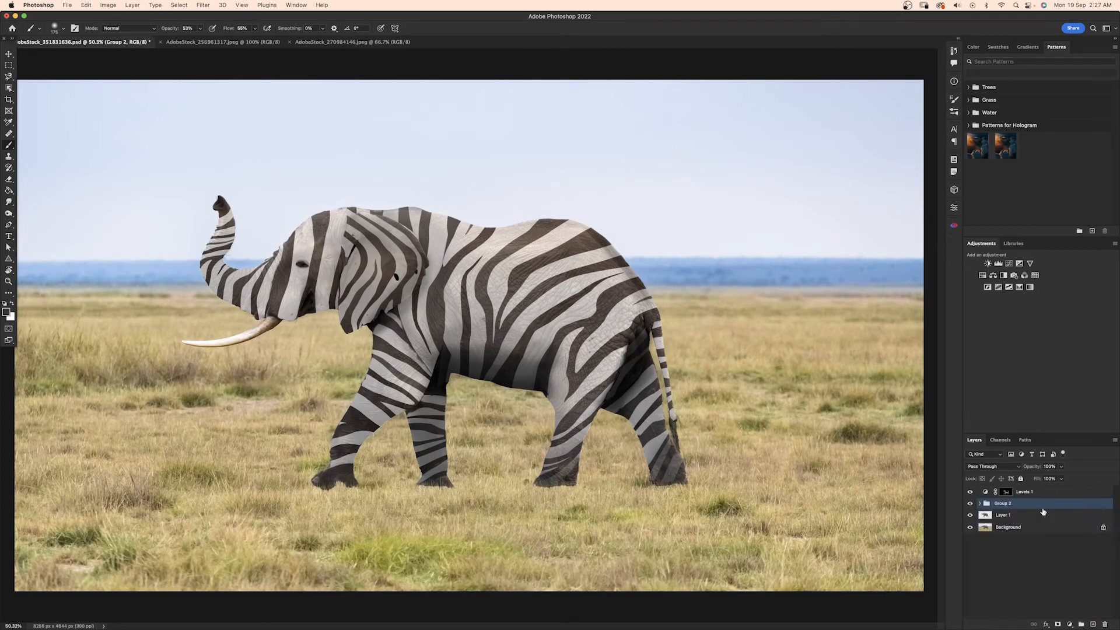
Step: Set the texture group's Blend If sliders to 2/38 for This Layer shadows and 247/255 for Underlying Layer highlights
double_click(1109, 507)
mouse_move(818, 404)
left_mouse_down()
mouse_move(840, 403)
mouse_move(816, 408)
mouse_move(837, 408)
mouse_move(825, 402)
left_mouse_up()
left_click_drag(920, 401, 920, 403)
left_click_drag(919, 419, 913, 423)
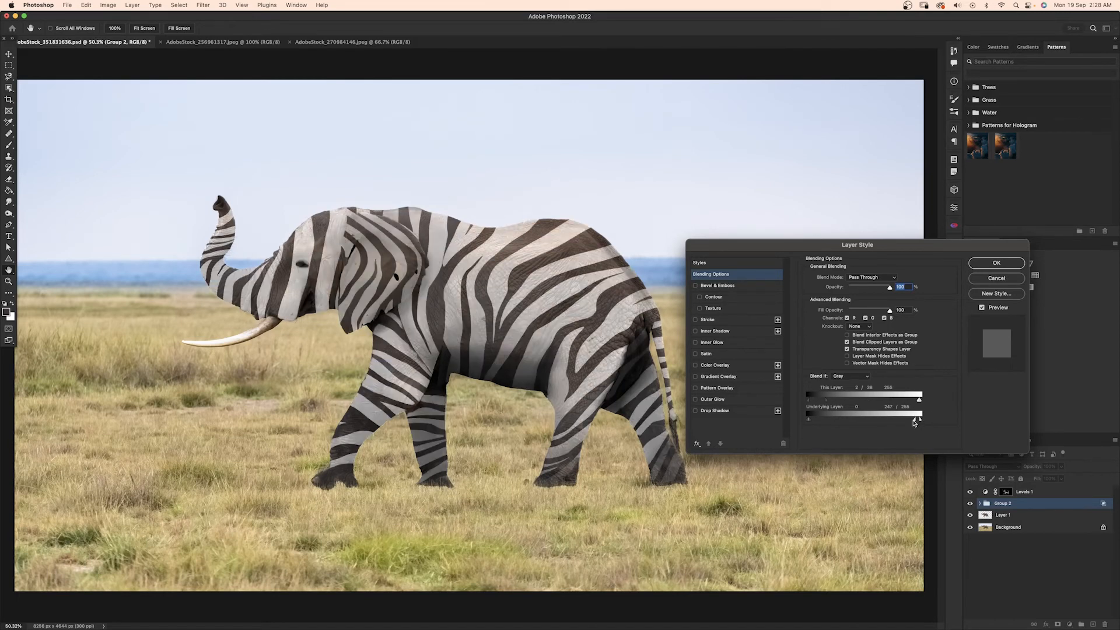
left_click(991, 265)
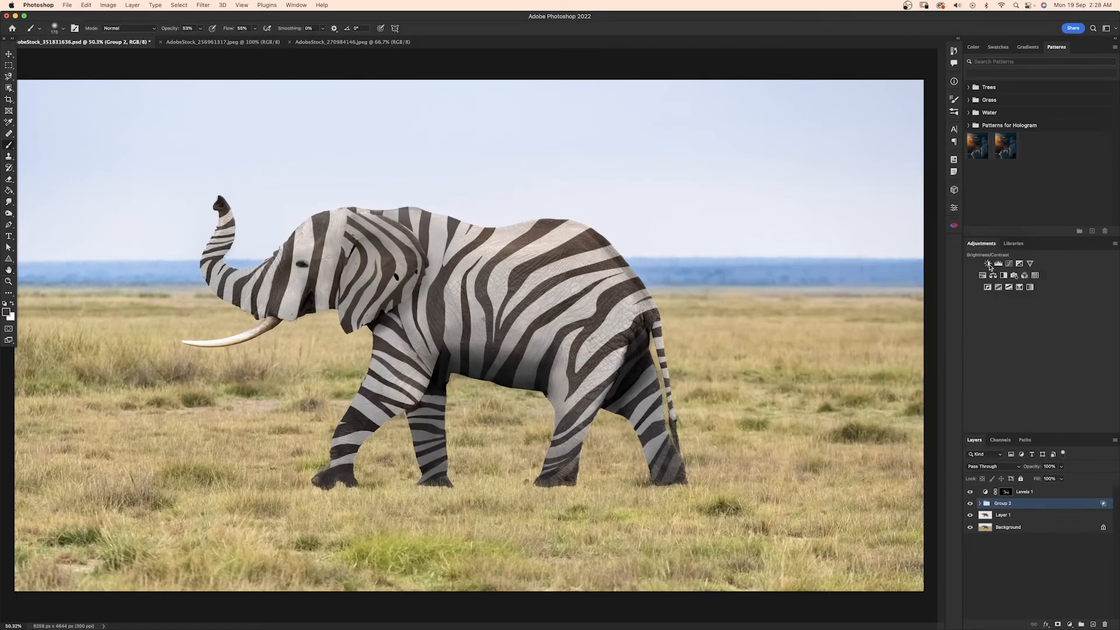
Step: Compare the original photo with the zebra-striped elephant by repeatedly isolating and restoring the Background layer
left_click(970, 527, "alt")
left_click(969, 527, "alt")
left_click(968, 528, "alt")
left_click(969, 529, "alt")
left_click(969, 528, "alt")
left_click(969, 528, "alt")
left_click(969, 527, "alt")
left_click(969, 527, "alt")
left_click(969, 528, "alt")
left_click(969, 528, "alt")
left_click(969, 528, "alt")
left_click(969, 528, "alt")
left_click(969, 529, "alt")
left_click(968, 528, "alt")
left_click(968, 528, "alt")
left_click(968, 529, "alt")
Step: Target the Levels 1 mask and choose the Soft Round Pressure Size brush, reduced to 80 px with white as foreground
scroll(351, 244, "up", 10)
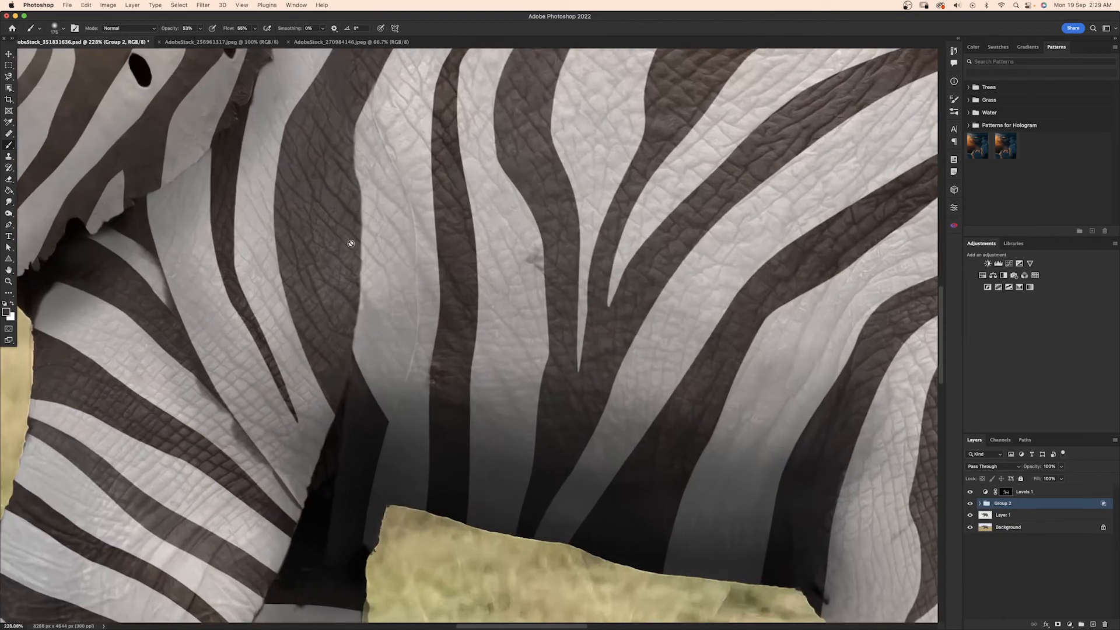
scroll(352, 244, "left", 8)
scroll(351, 244, "up", 5)
left_click(1005, 493)
right_click(520, 360)
double_click(572, 502)
left_click(428, 252)
key("super+z")
key("bracketleft")
key("bracketleft")
key("bracketleft")
key("bracketleft")
key("bracketleft")
mouse_move(436, 241)
left_mouse_down()
mouse_move(424, 281)
mouse_move(488, 219)
mouse_move(463, 247)
mouse_move(446, 240)
mouse_move(376, 394)
mouse_move(441, 275)
mouse_move(485, 235)
mouse_move(449, 300)
mouse_move(792, 194)
left_mouse_up()
key("x")
Step: Change the brush preset to Soft Round, and after that to Soft Round Pressure Opacity
right_click(320, 318)
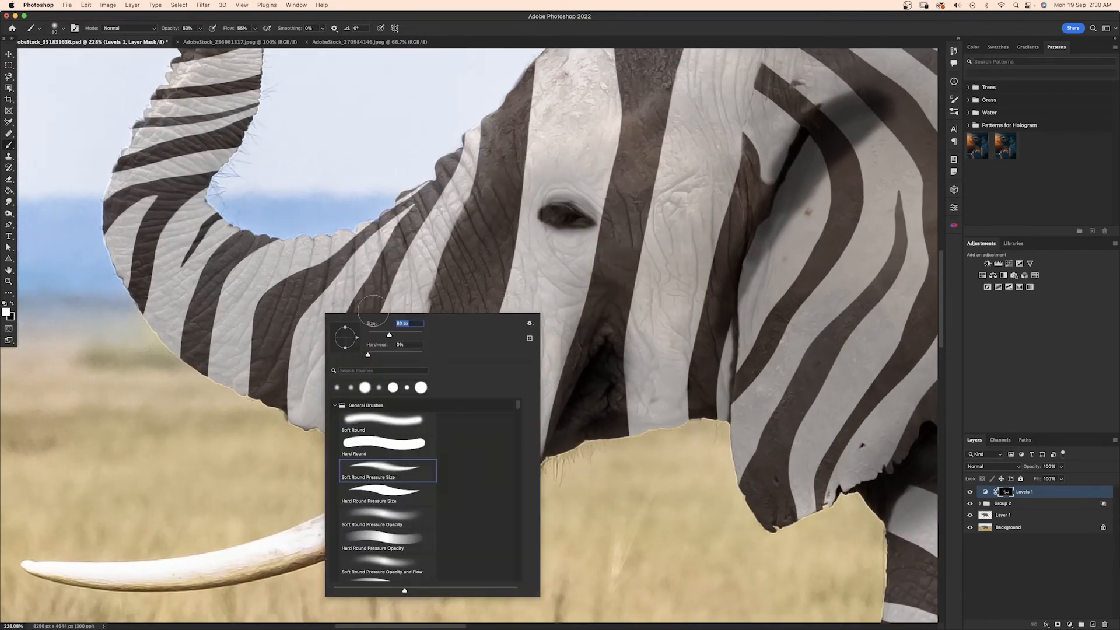
double_click(375, 420)
right_click(353, 308)
double_click(394, 506)
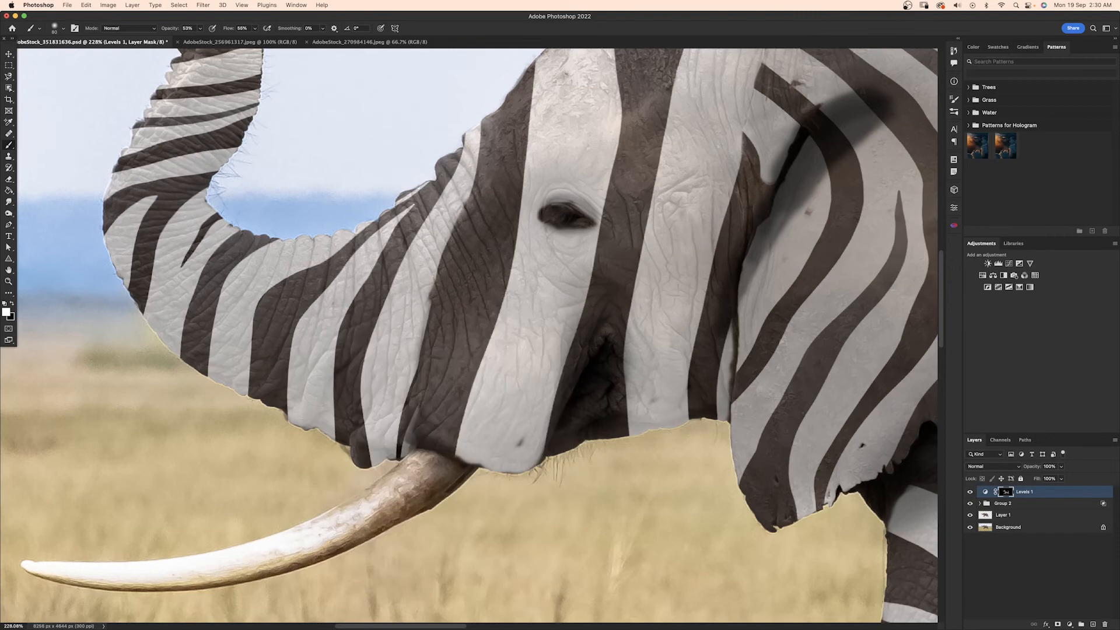
Step: Paint on the Levels 1 mask along the front edge of the ear to refine its shading, undoing the last stroke
left_click_drag(470, 304, 253, 448)
key("x")
mouse_move(621, 301)
left_mouse_down()
mouse_move(659, 248)
mouse_move(647, 291)
left_mouse_up()
right_click(561, 335)
key("Escape")
key("x")
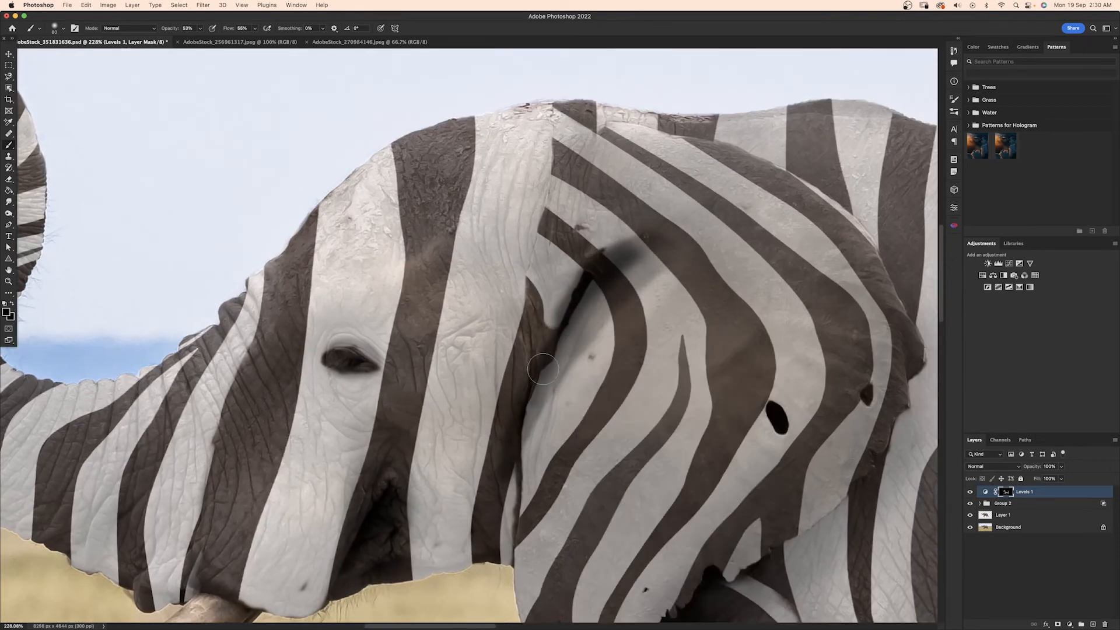
left_click_drag(507, 449, 511, 535)
left_click_drag(554, 137, 508, 309)
key("super+z")
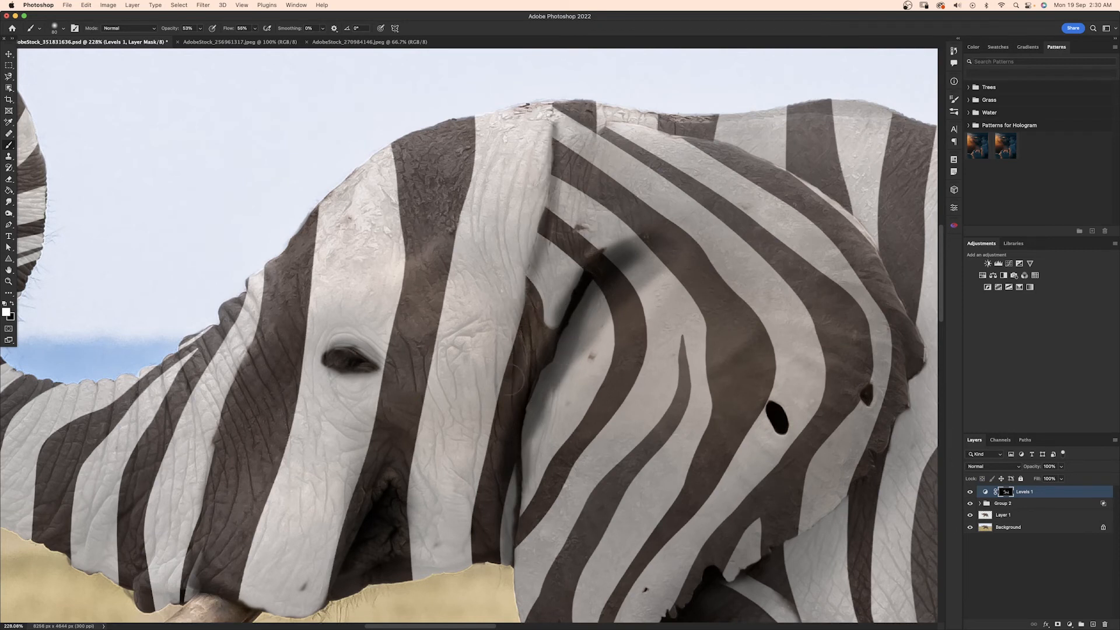
Step: Paint white on the Levels 1 mask inside the ear to extend the shadow across its upper folds
mouse_move(640, 253)
left_mouse_down()
mouse_move(531, 408)
mouse_move(606, 291)
mouse_move(552, 367)
mouse_move(583, 431)
mouse_move(592, 330)
left_mouse_up()
right_click(607, 326)
key("Escape")
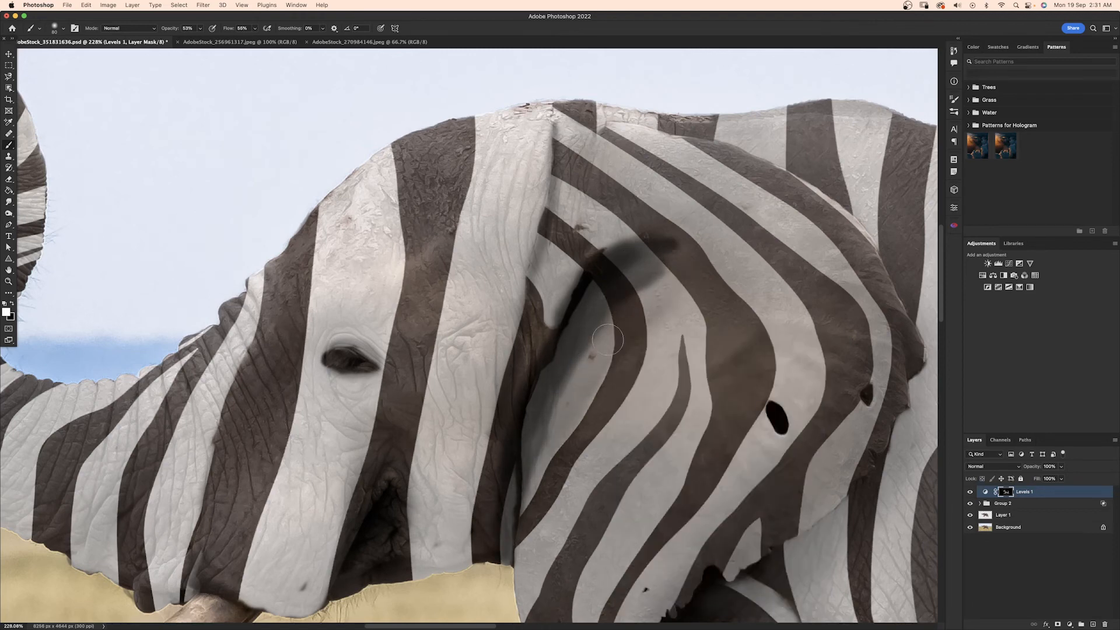
mouse_move(694, 254)
left_mouse_down()
mouse_move(647, 266)
mouse_move(675, 254)
mouse_move(606, 303)
mouse_move(537, 455)
mouse_move(606, 292)
mouse_move(734, 286)
left_mouse_up()
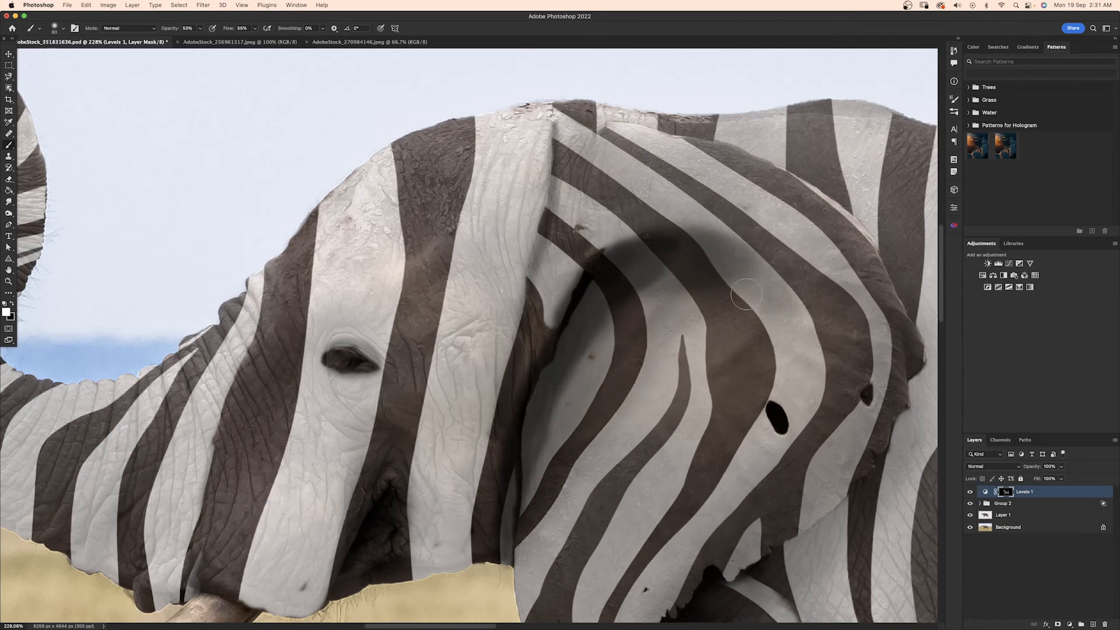
scroll(734, 286, "down", 8)
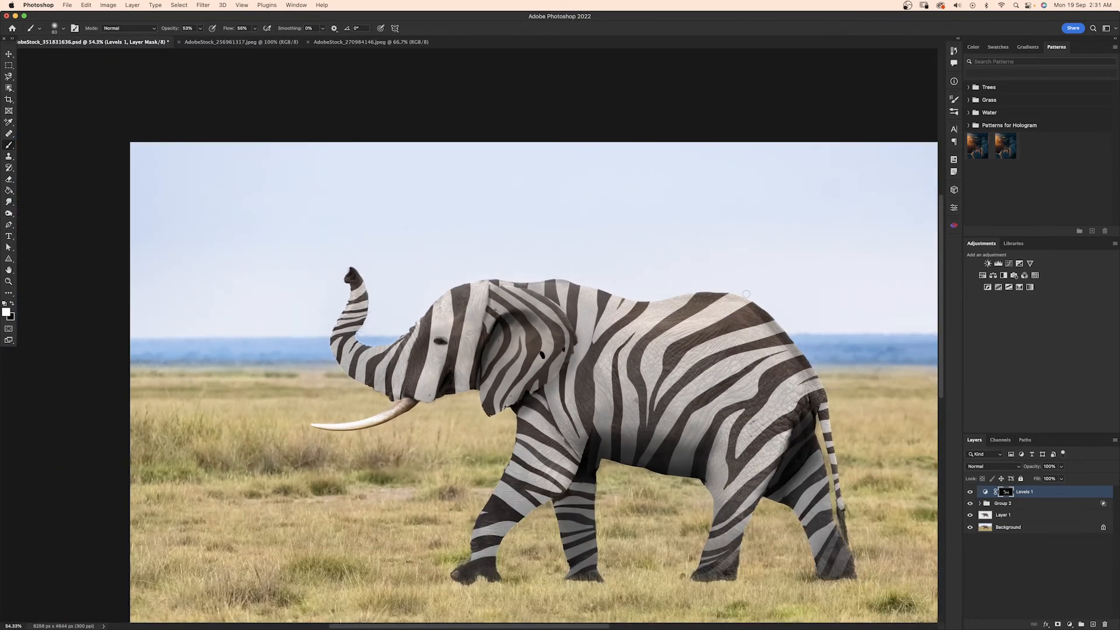
Step: Load the elephant's outline as a selection, touch up the Levels 1 mask shading with a 200 px brush, and deselect
scroll(440, 571, "up", 6)
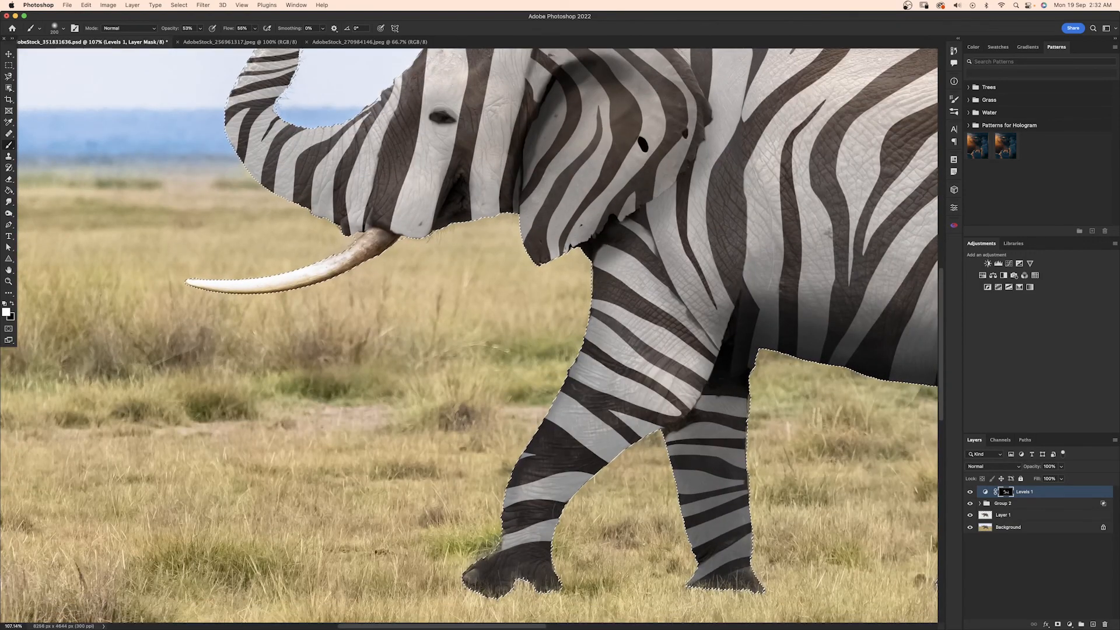
scroll(473, 232, "up", 5)
scroll(473, 232, "left", 3)
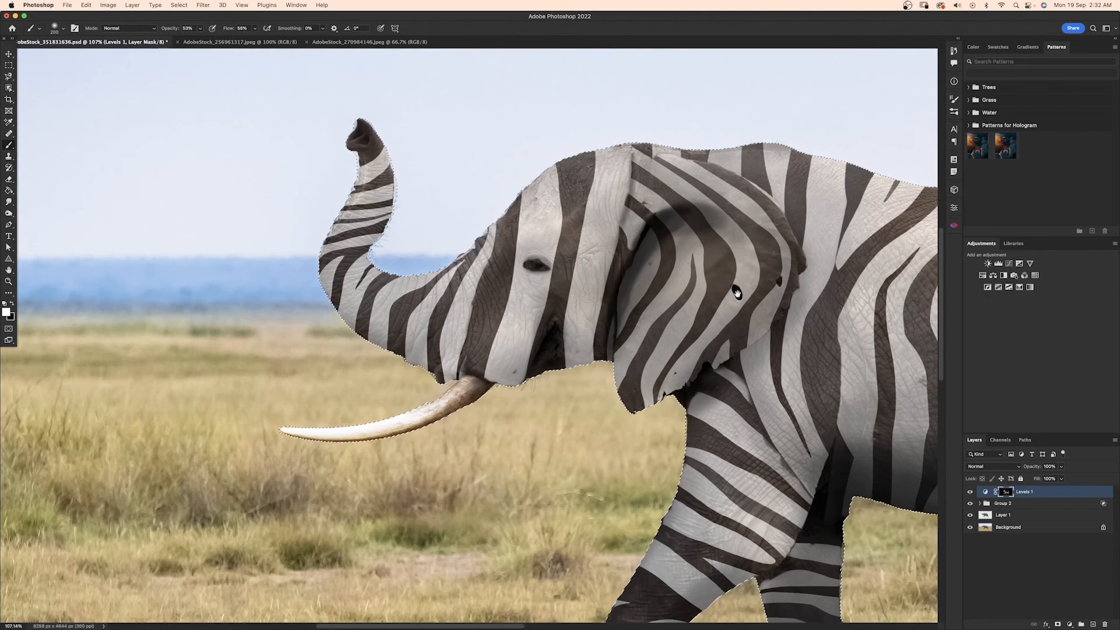
scroll(473, 232, "down", 4)
scroll(472, 231, "right", 8)
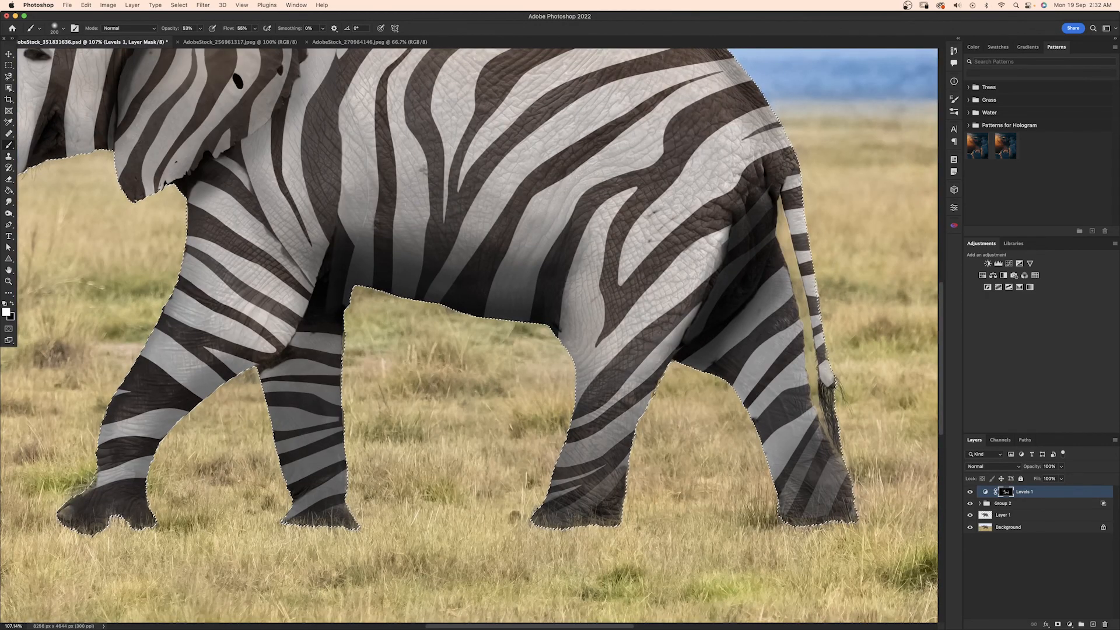
scroll(805, 430, "up", 4)
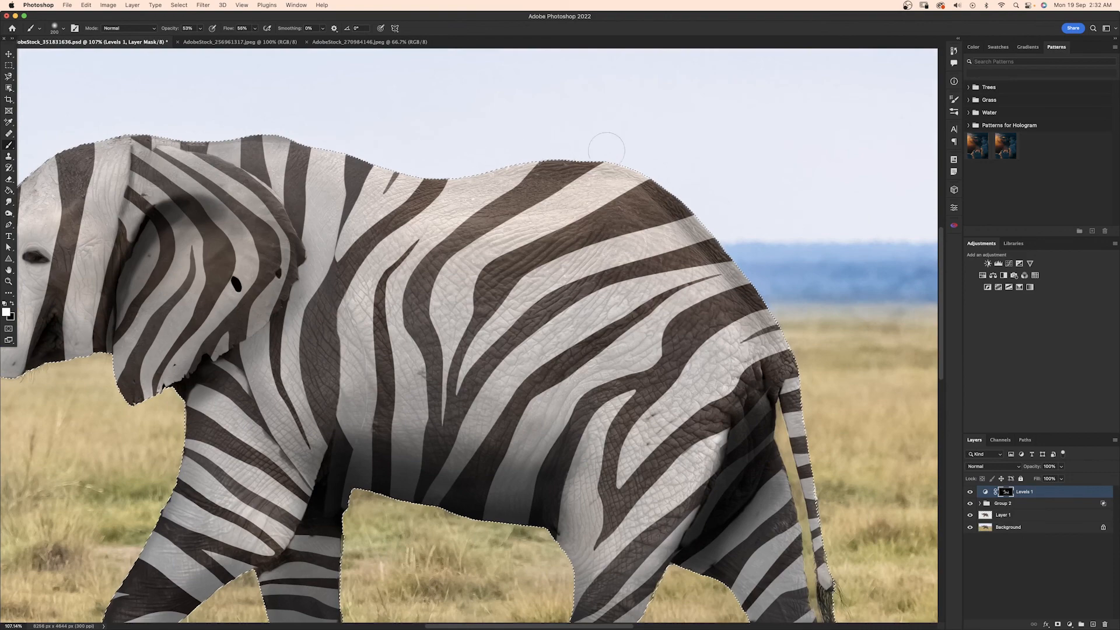
key("super+0")
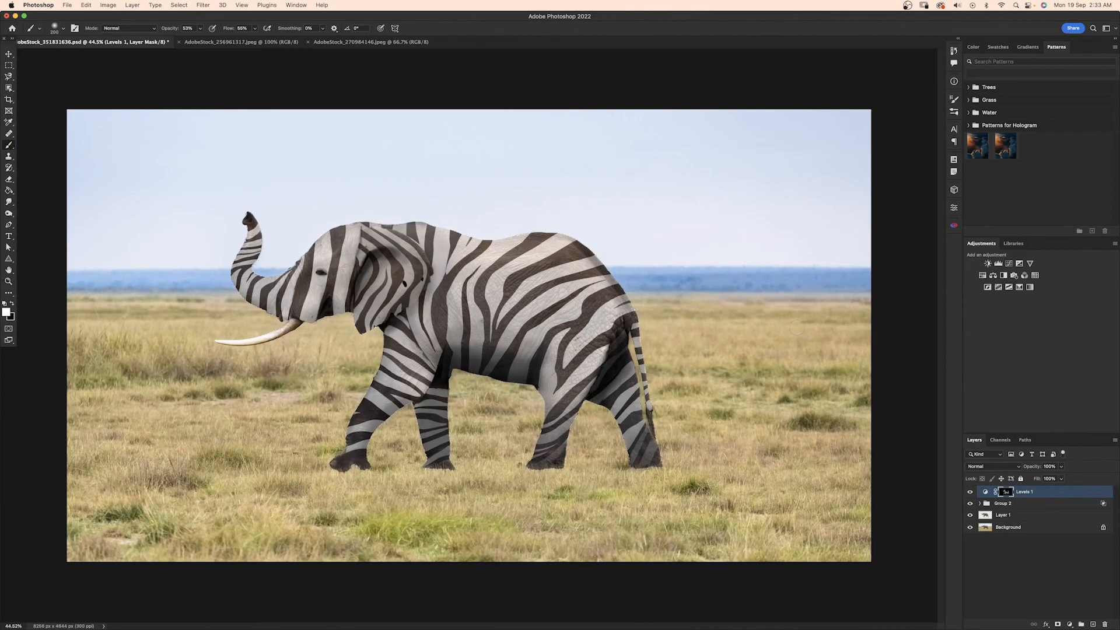
Step: Reload the elephant's outline as a selection, hide Layer 1, reduce the brush size and review the whole composite
scroll(235, 247, "up", 5)
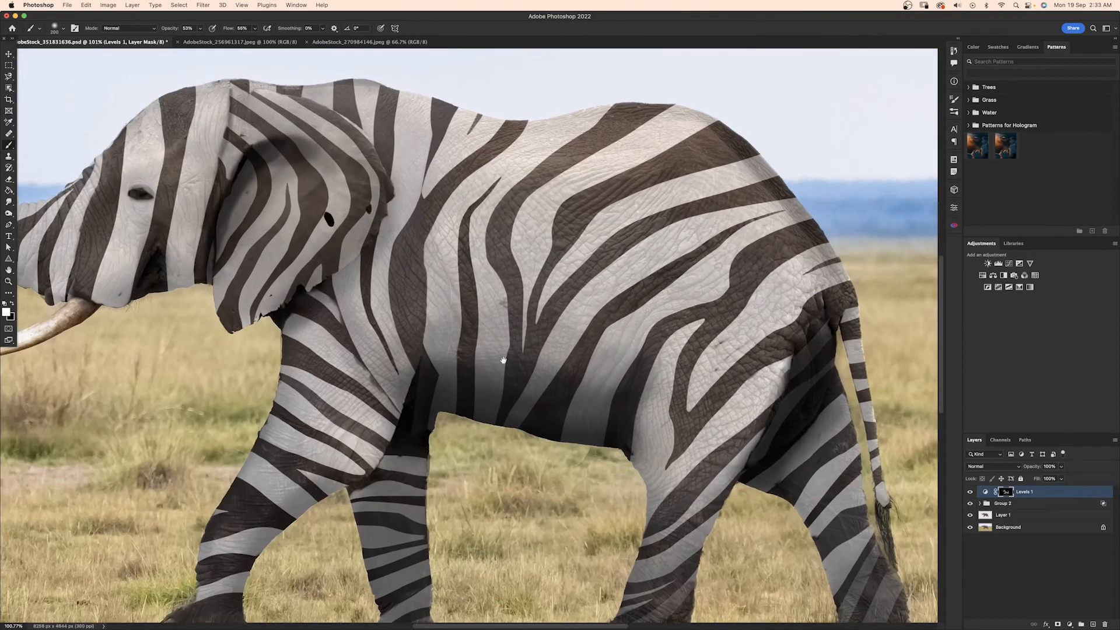
scroll(891, 533, "left", 6)
key("bracketleft")
key("bracketleft")
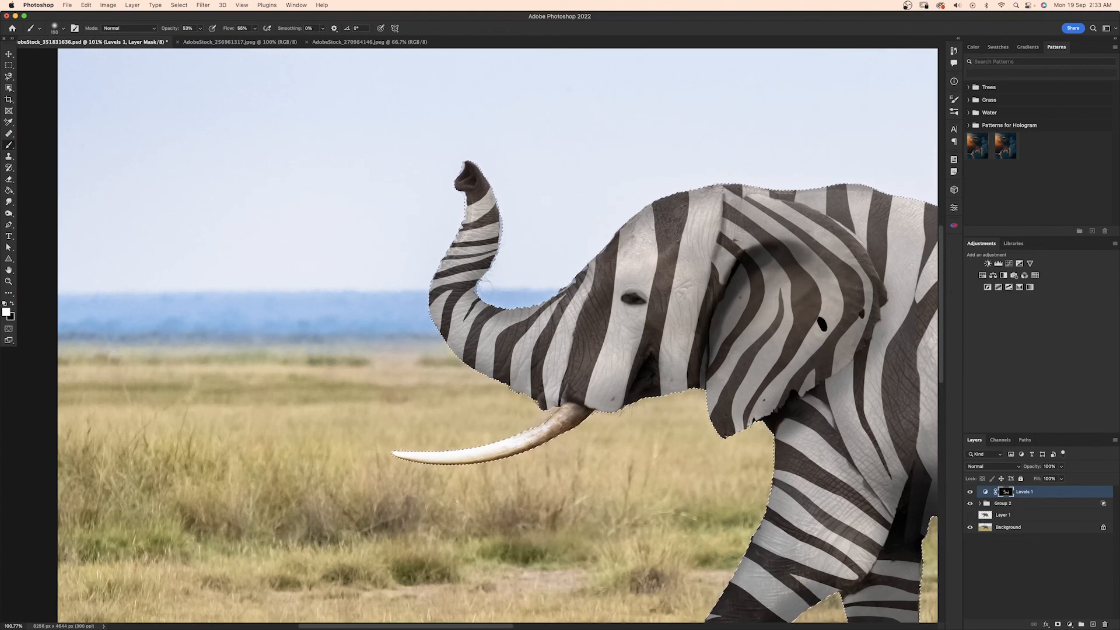
key("super+0")
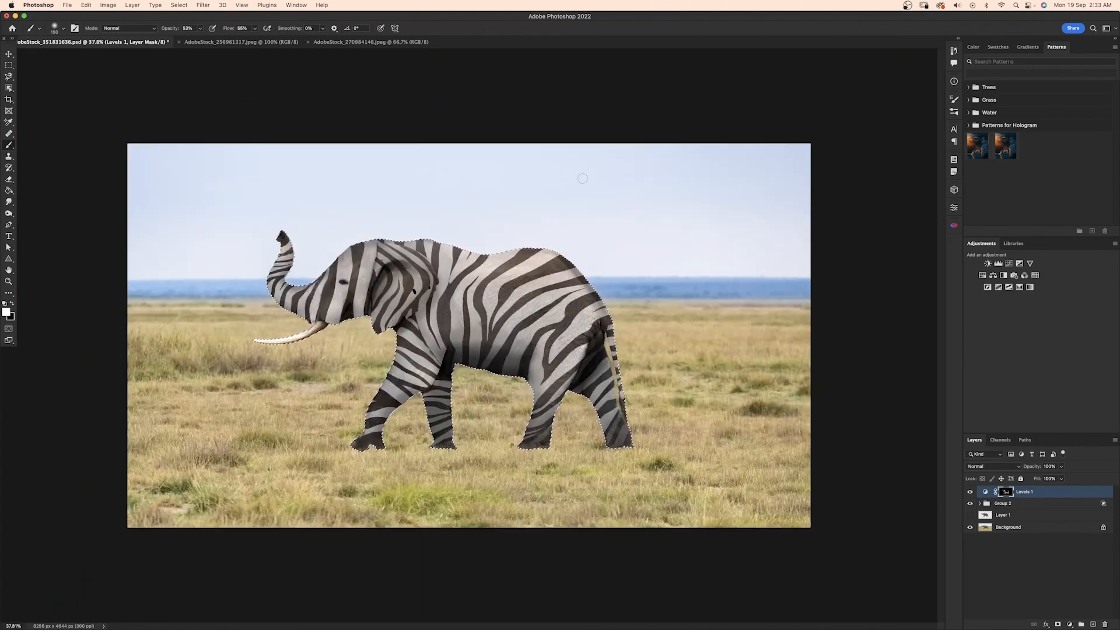
key("super+1")
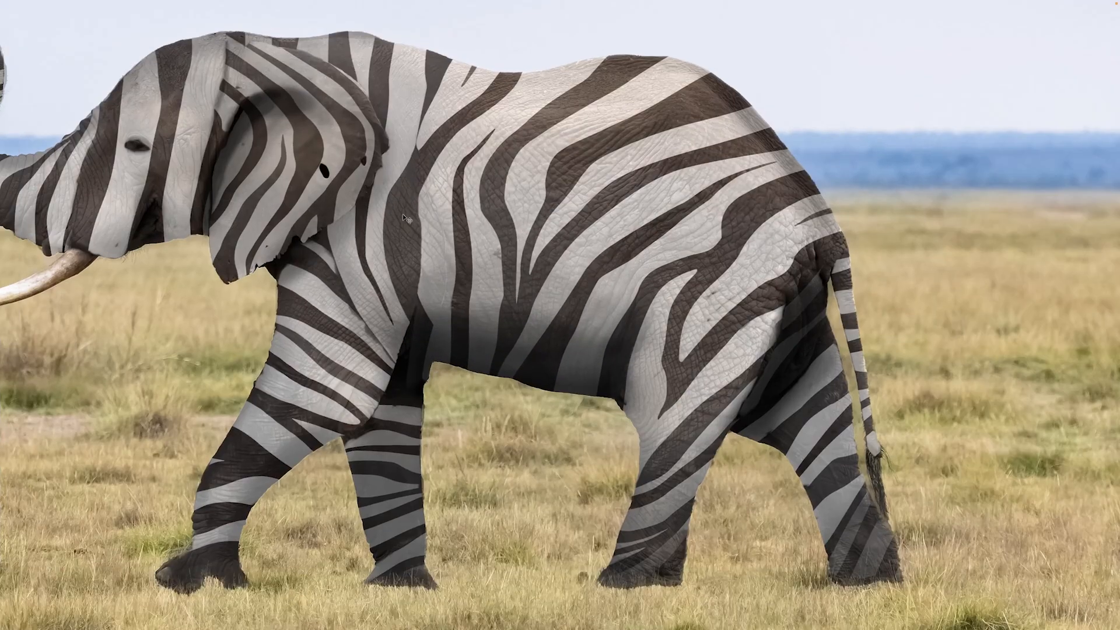